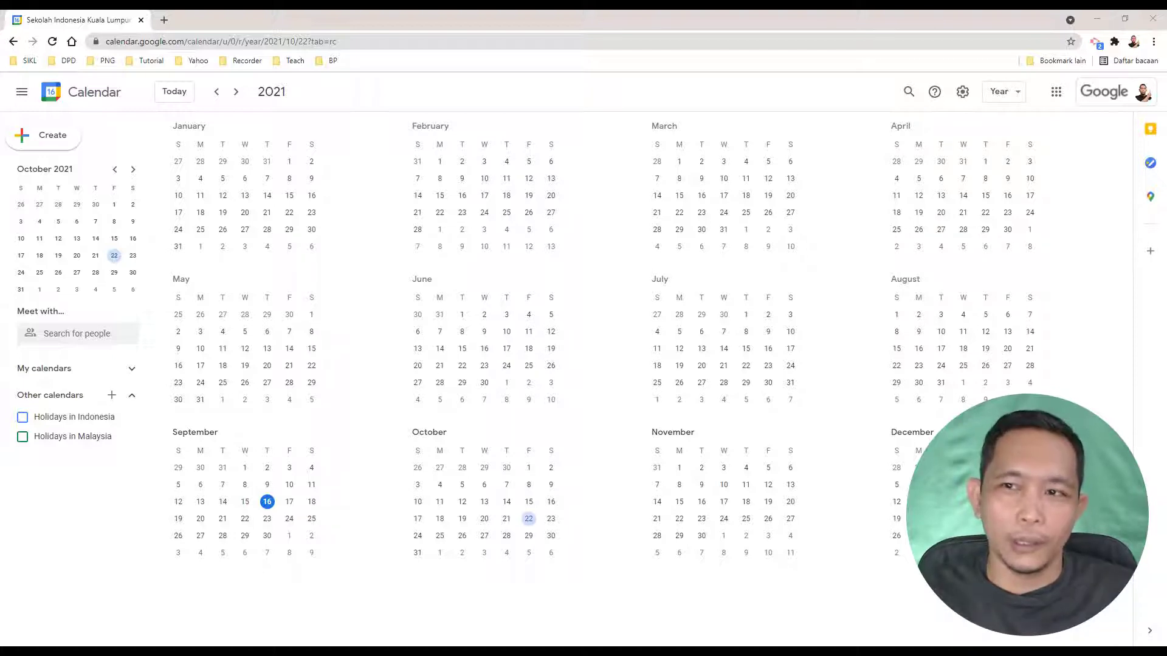
Open Calendar from the Google apps list and hide the account owner's personal calendar from the month view.
{"action": "left_click", "coordinate": [1048, 95]}
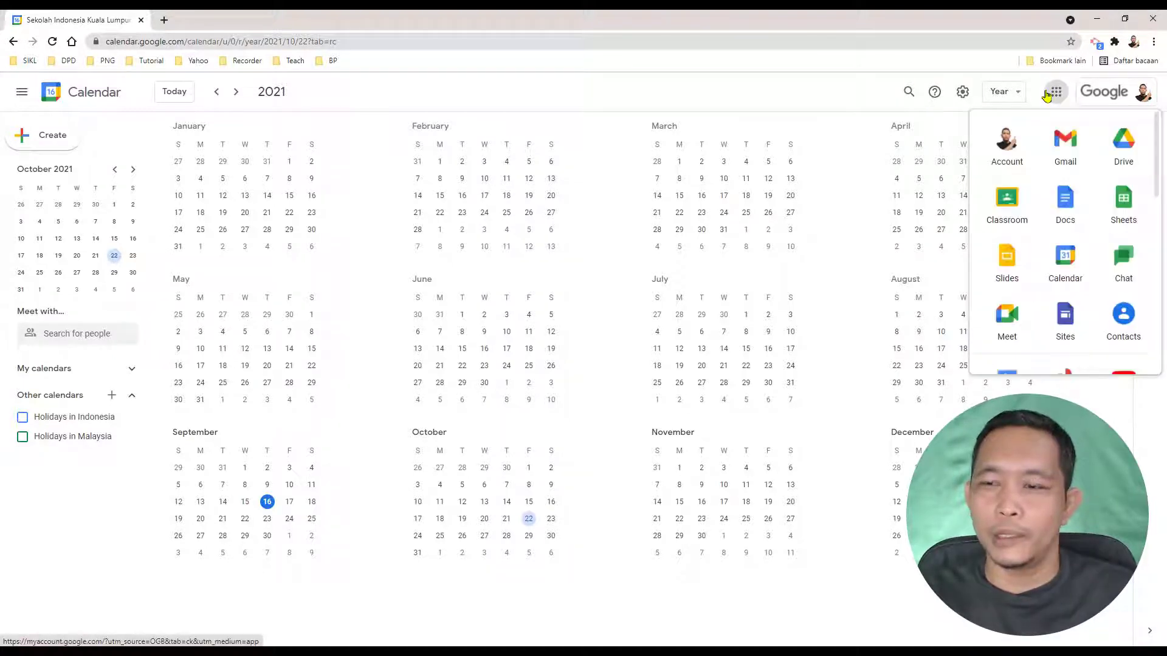
{"action": "scroll", "coordinate": [1069, 182], "scroll_direction": "down", "scroll_amount": 2}
{"action": "scroll", "coordinate": [1074, 200], "scroll_direction": "up", "scroll_amount": 1}
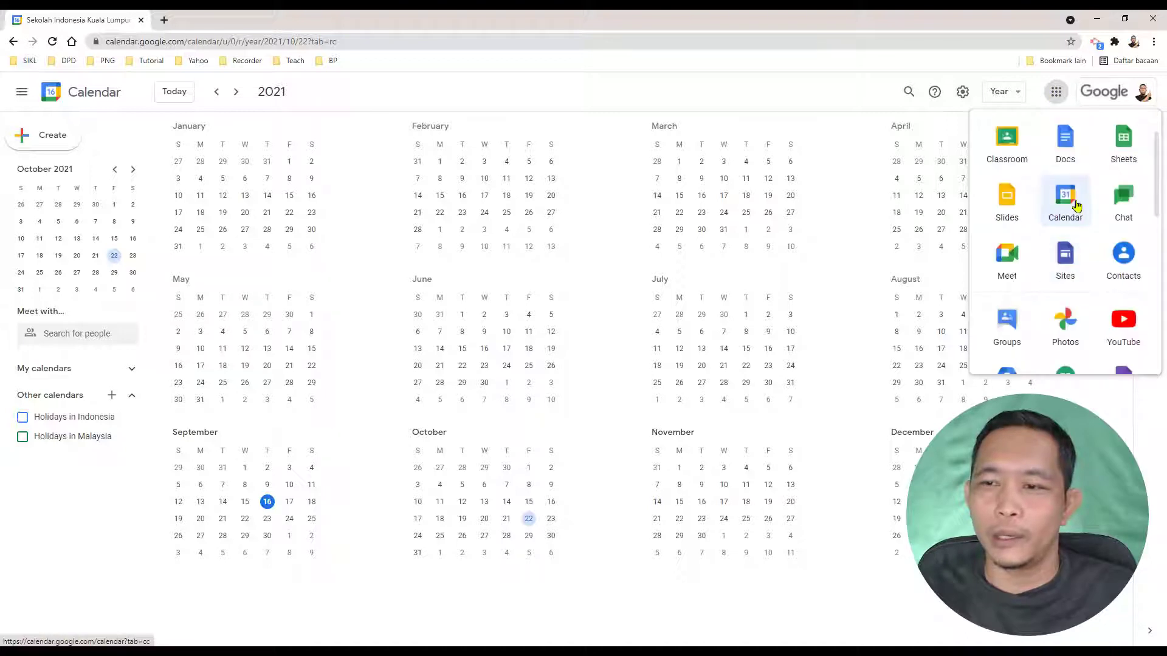
{"action": "left_click", "coordinate": [1076, 207]}
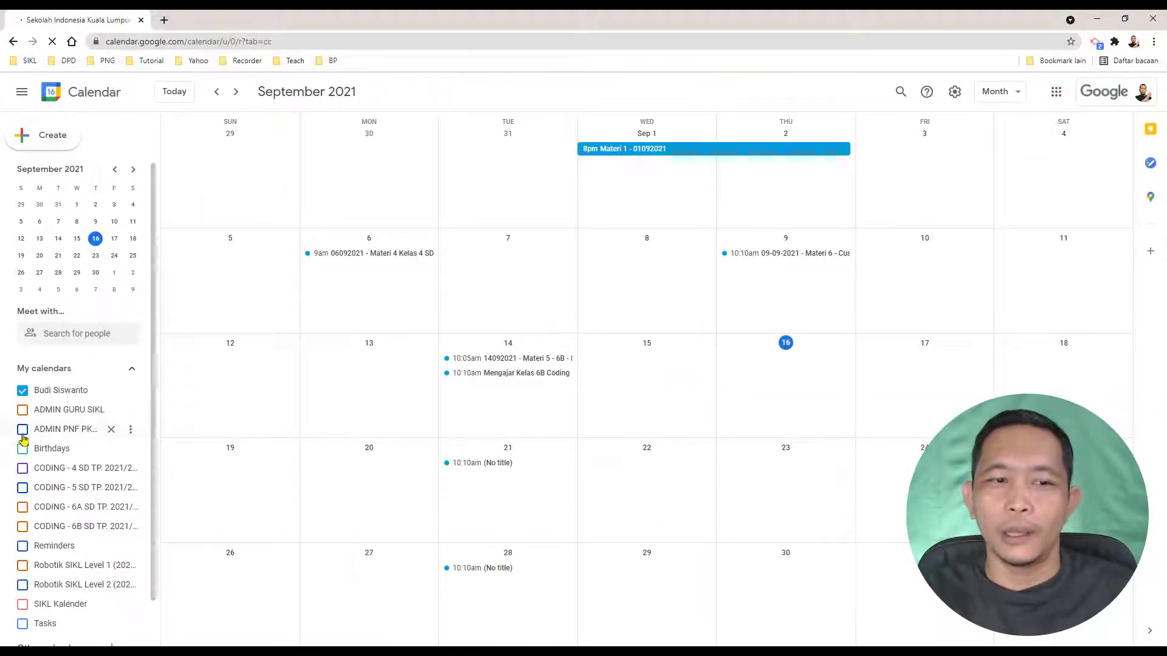
{"action": "left_click", "coordinate": [22, 391]}
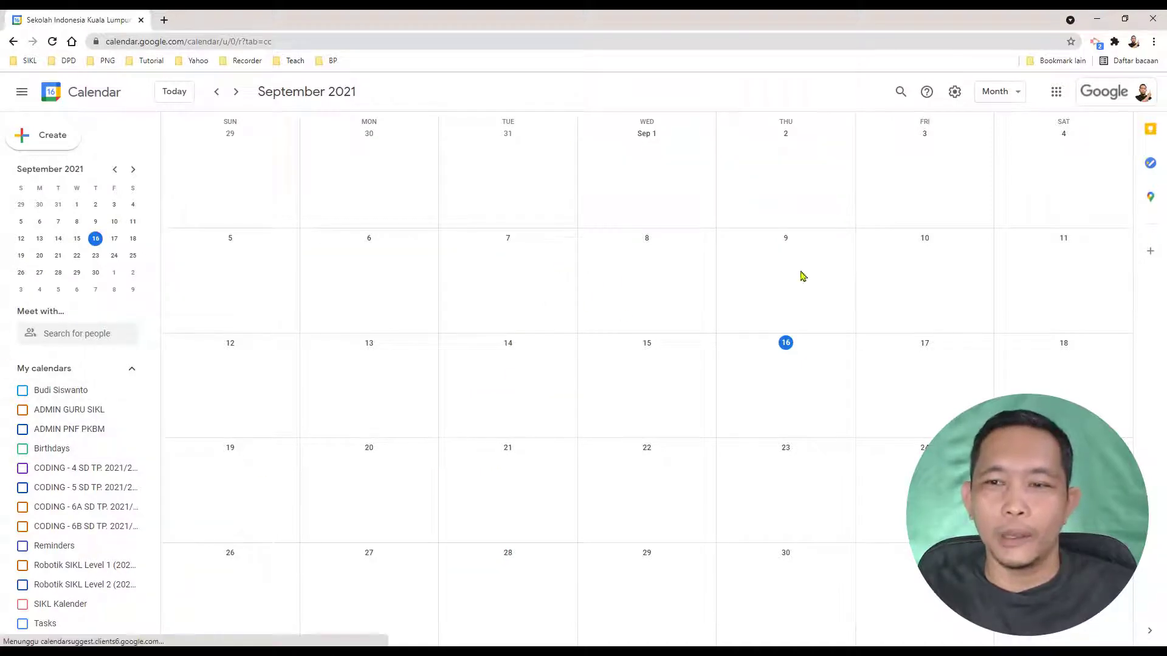
{"action": "left_click", "coordinate": [1017, 93]}
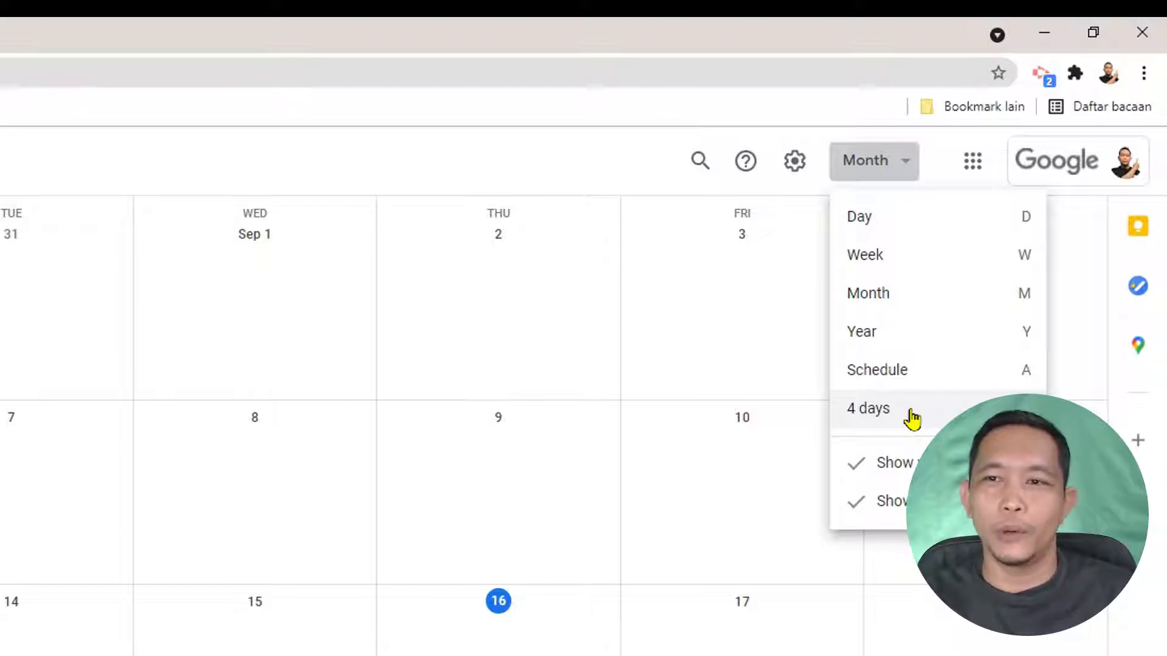
{"action": "left_click", "coordinate": [87, 261]}
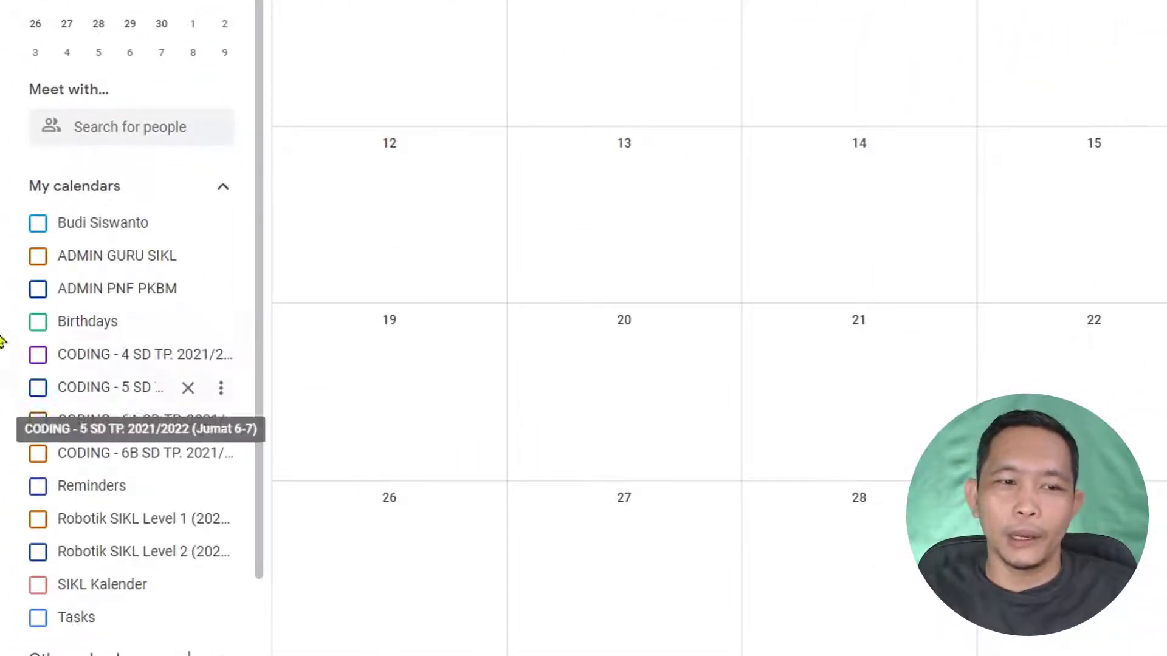
Collapse both the My calendars and the Other calendars lists.
{"action": "left_click_drag", "start_coordinate": [260, 52], "coordinate": [268, 279]}
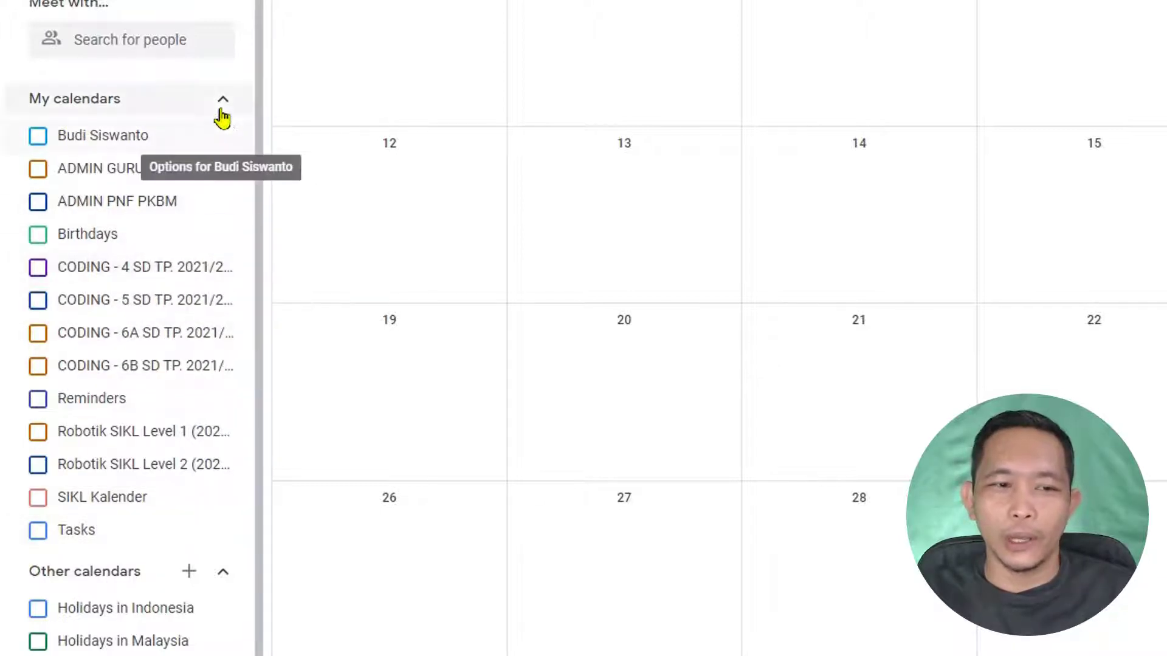
{"action": "left_click", "coordinate": [221, 107]}
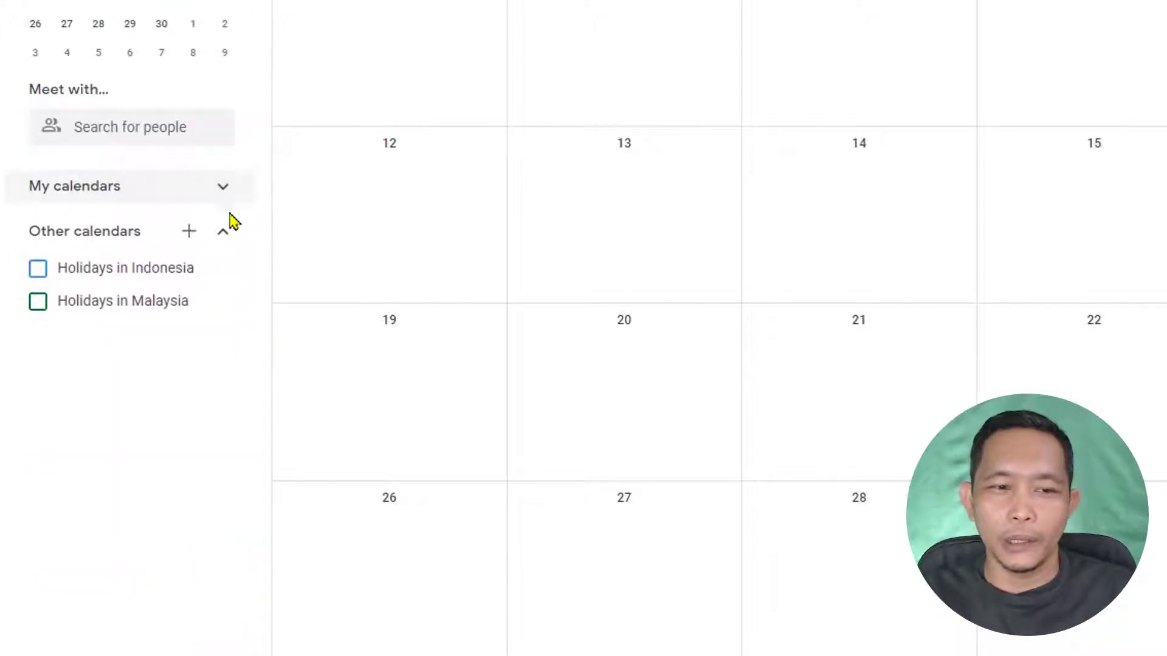
{"action": "left_click", "coordinate": [223, 231]}
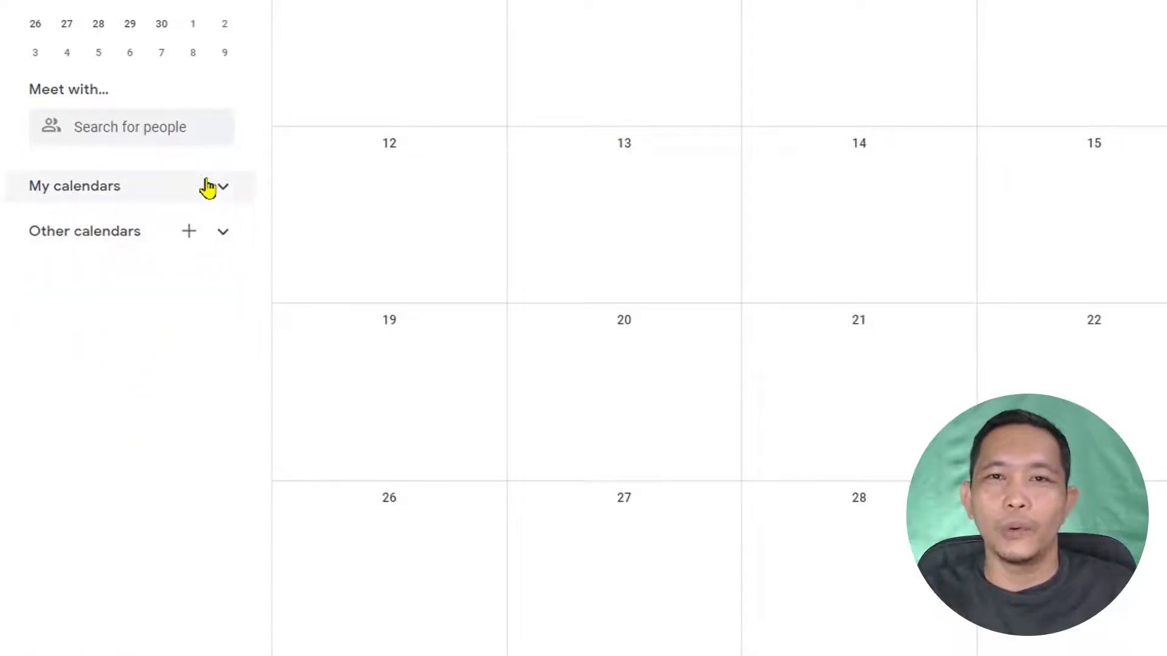
Create a new calendar named JADWAL PELAJARAN with the description 2021/2022.
{"action": "left_click", "coordinate": [188, 235]}
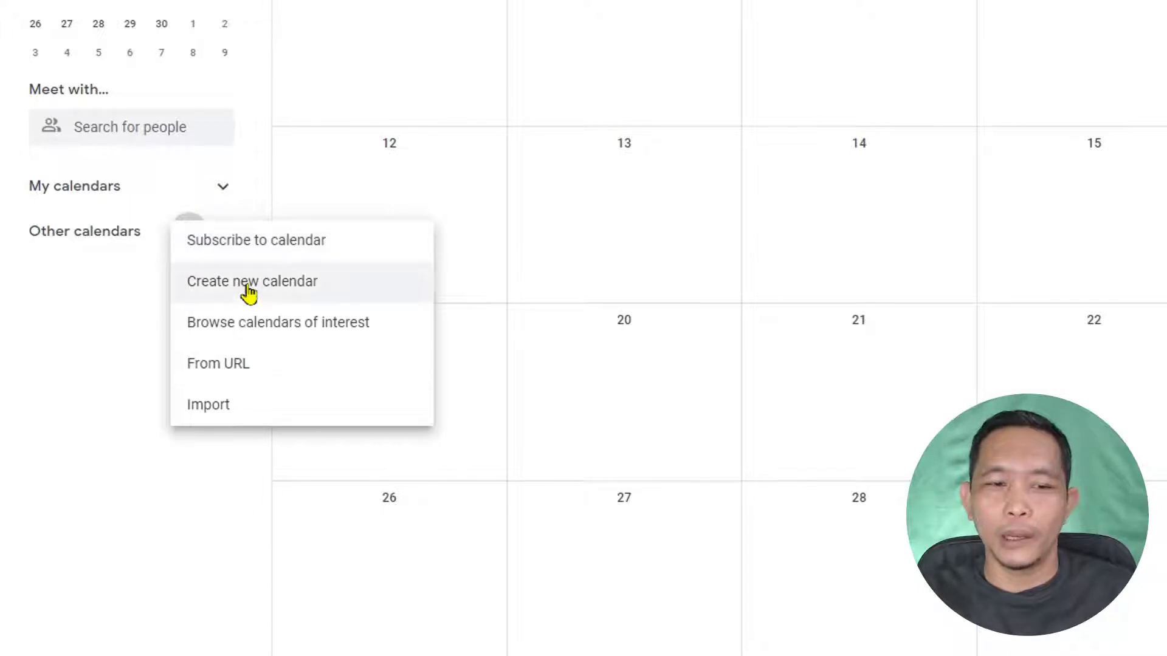
{"action": "left_click", "coordinate": [248, 289]}
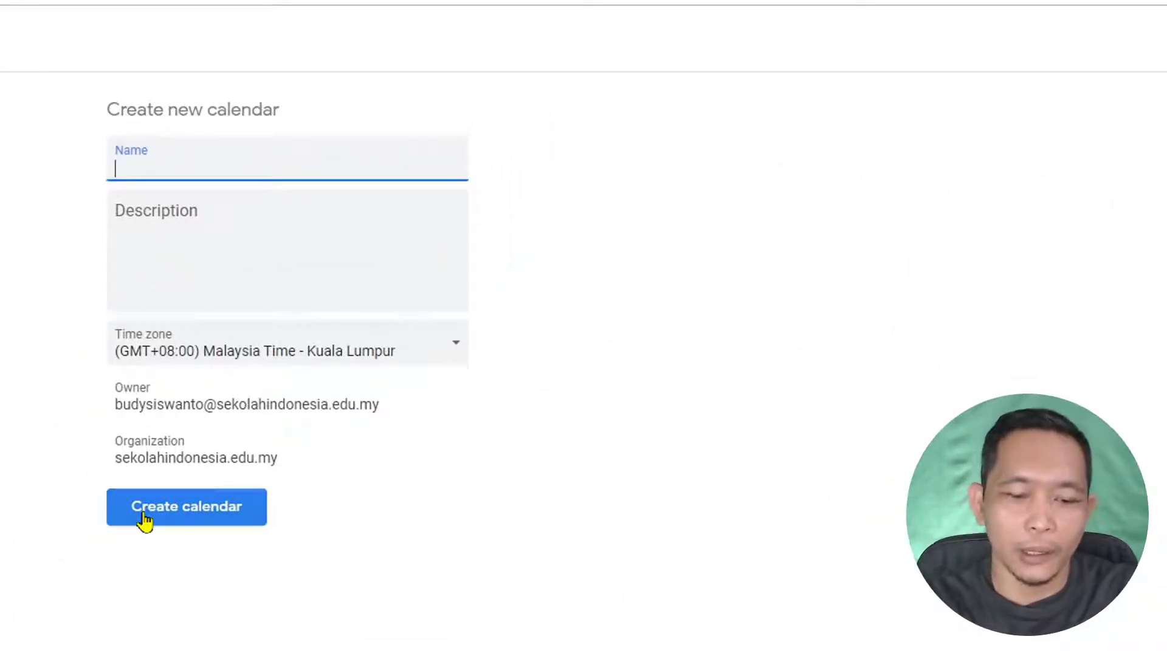
{"action": "type", "text": "JADWA"}
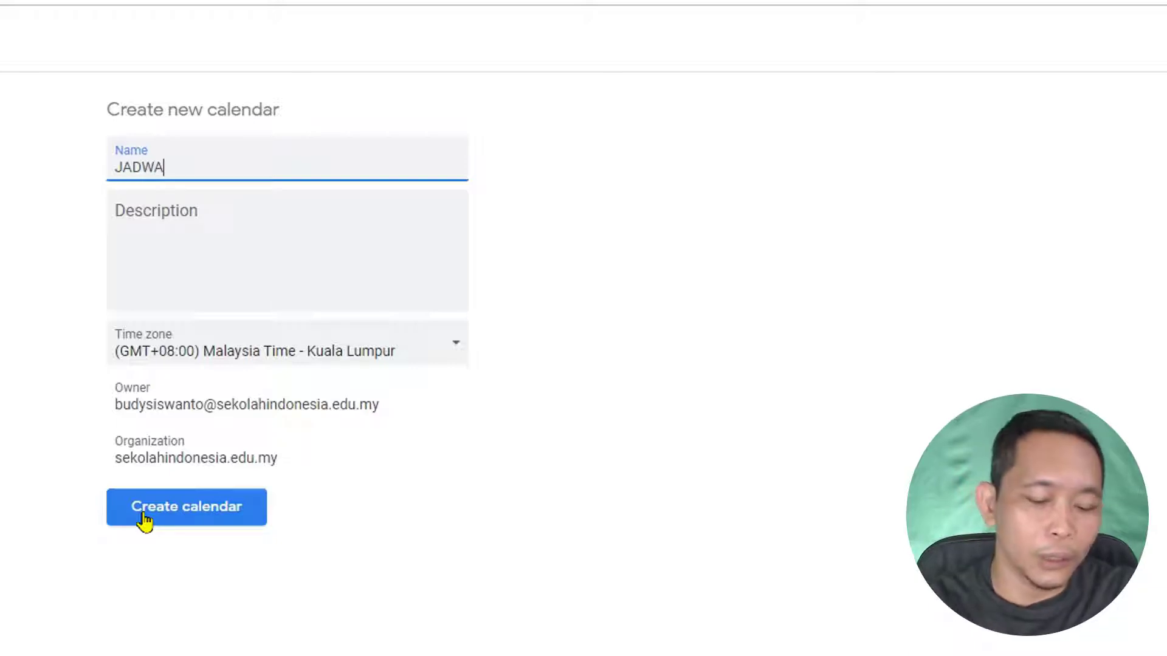
{"action": "type", "text": "L PELAJARAN"}
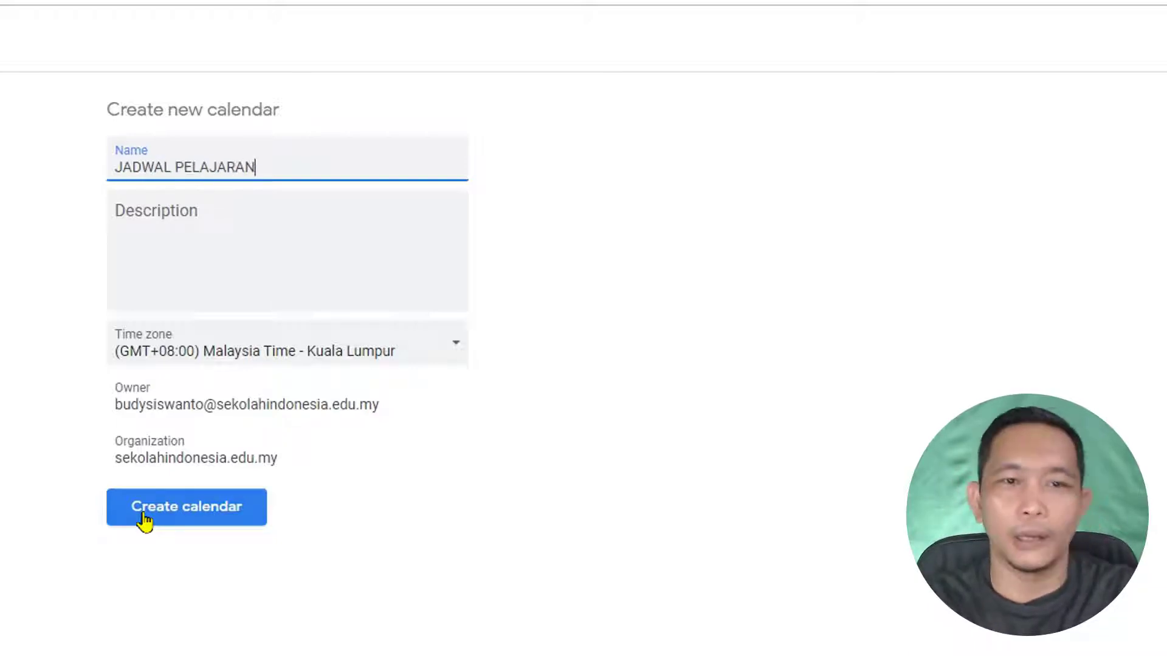
{"action": "left_click", "coordinate": [185, 224]}
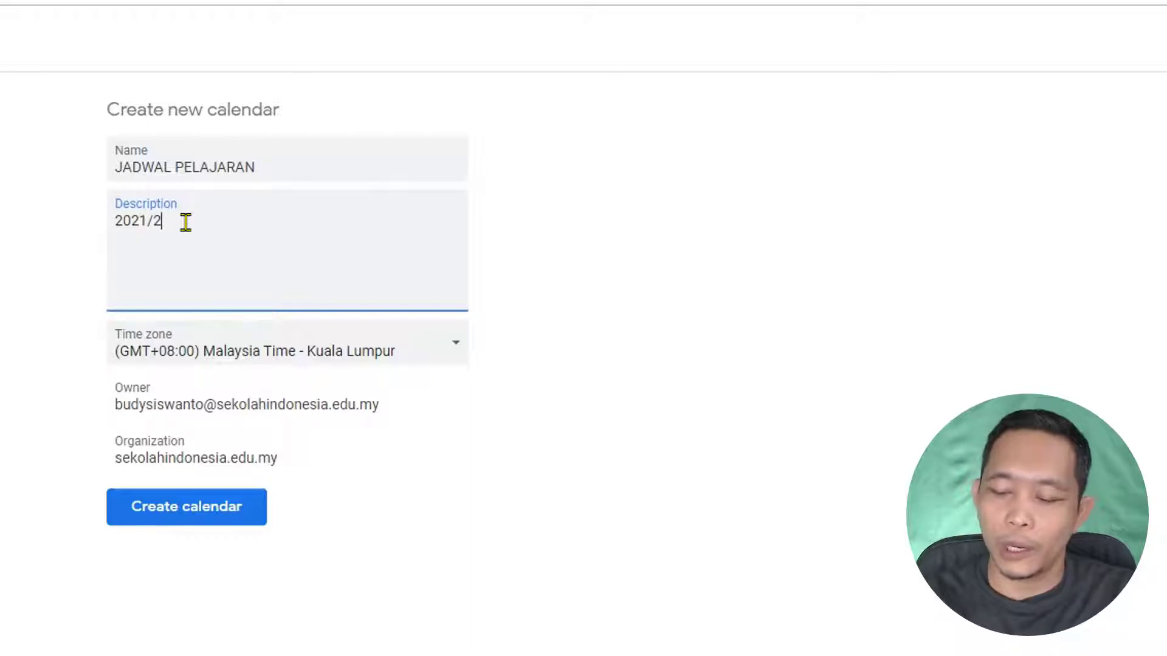
{"action": "type", "text": "2021/202"}
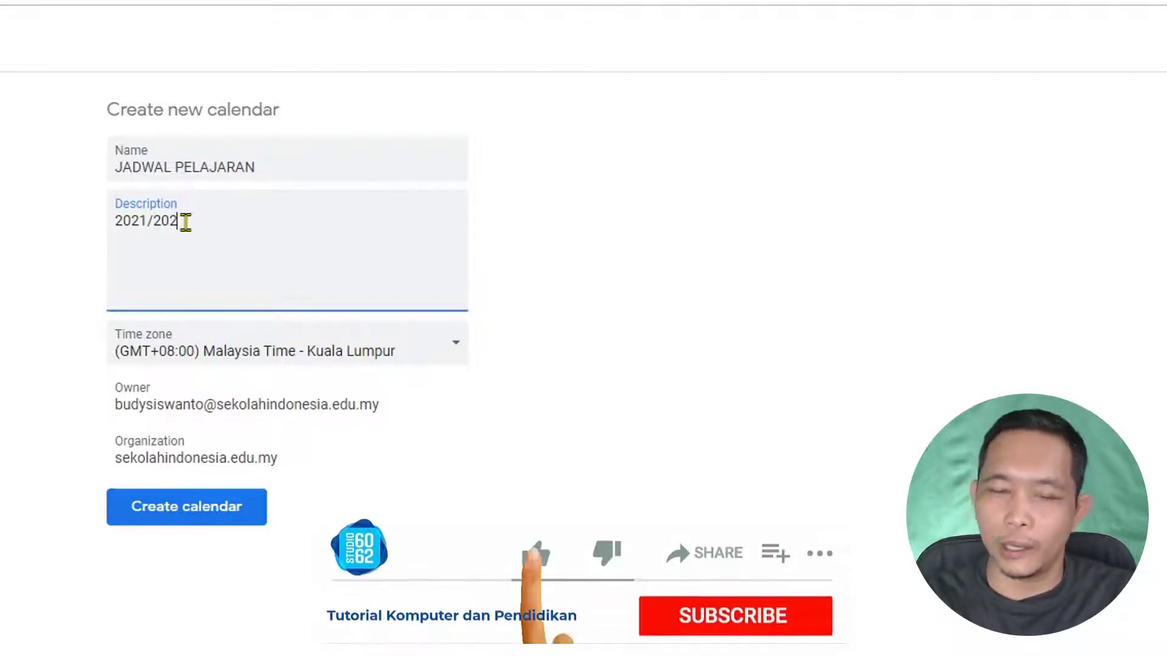
{"action": "type", "text": "2"}
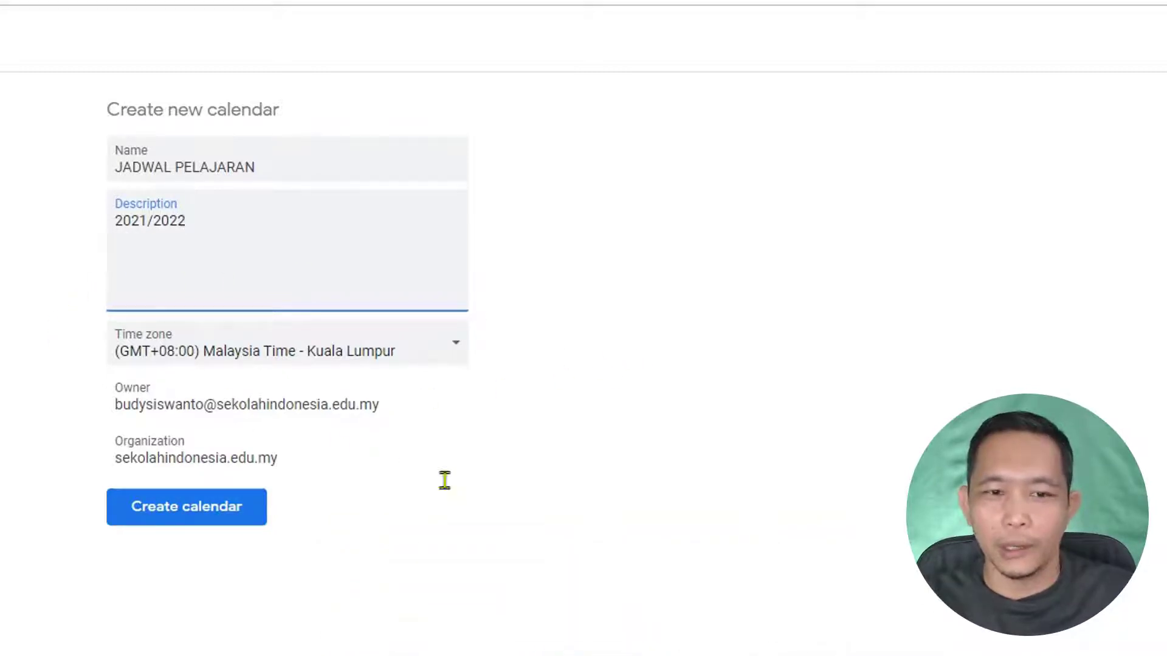
{"action": "left_click", "coordinate": [193, 512]}
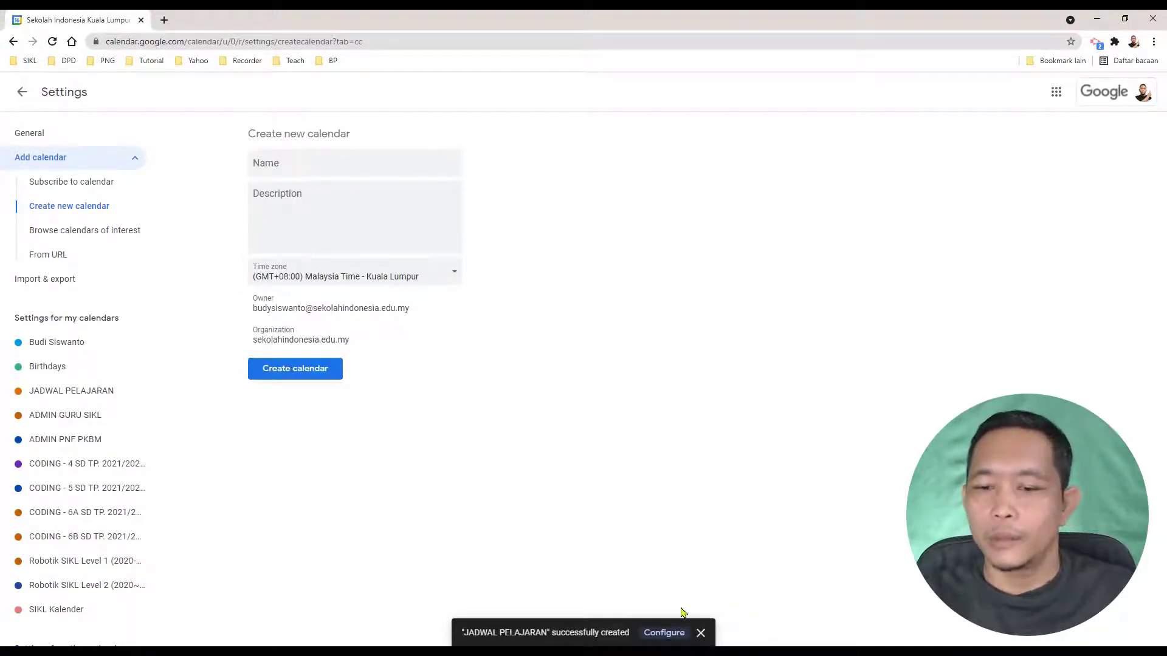
{"action": "left_click", "coordinate": [700, 634]}
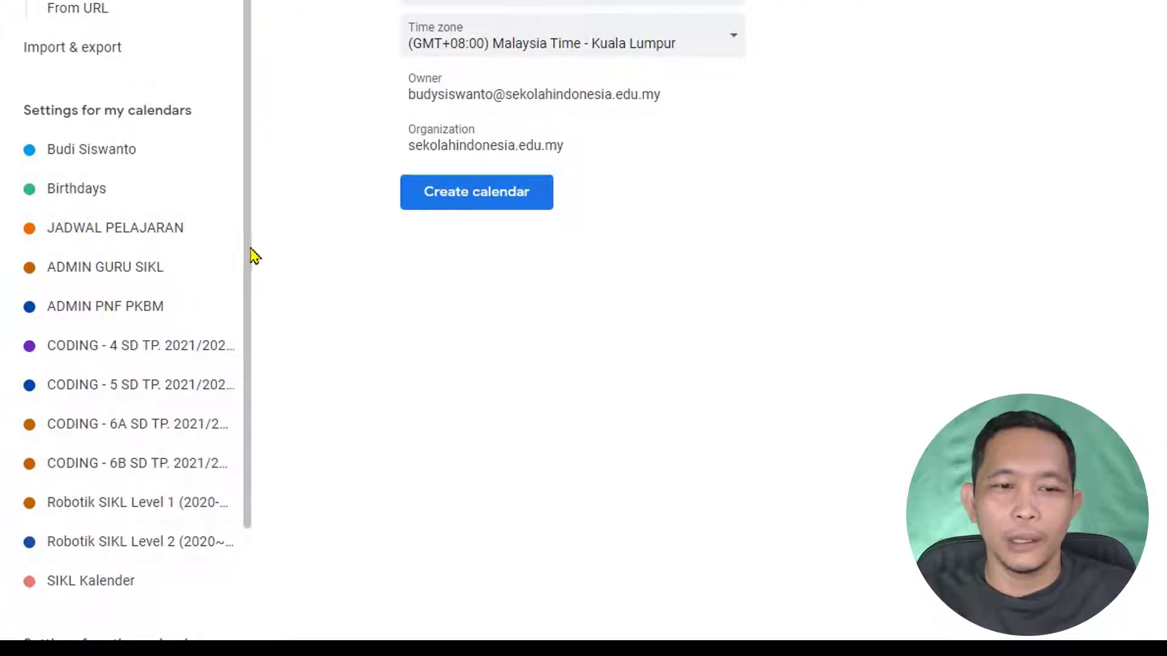
Return from the calendar settings to the month view and bring JADWAL PELAJARAN into view among the own calendars.
{"action": "left_click_drag", "start_coordinate": [249, 256], "coordinate": [246, 316]}
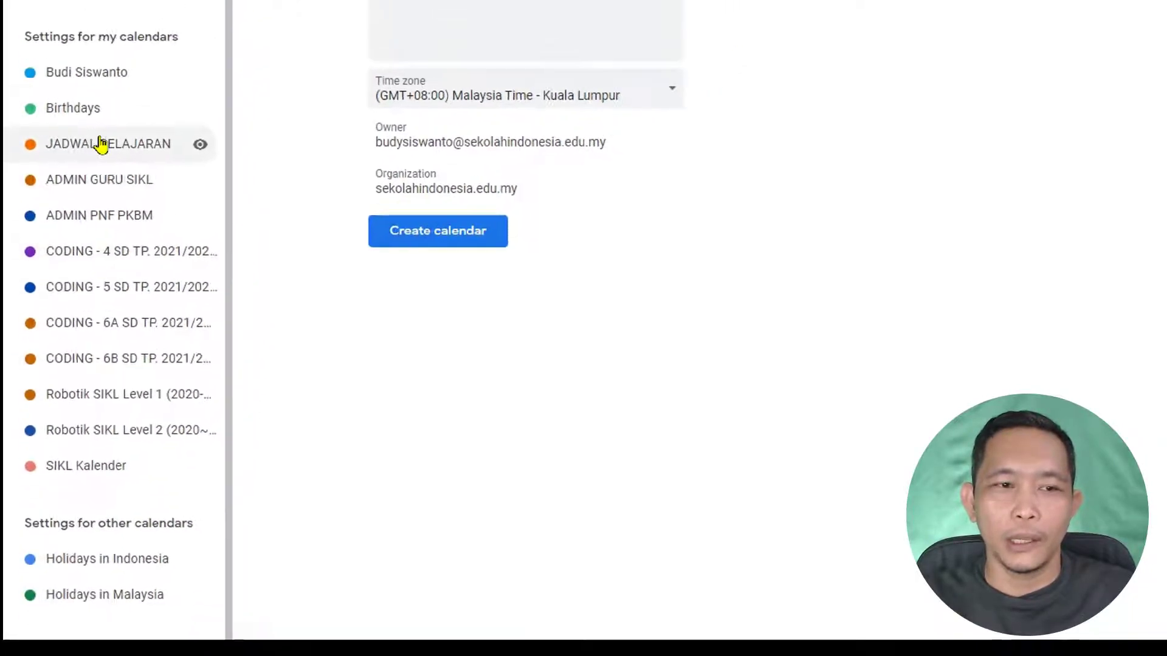
{"action": "scroll", "coordinate": [113, 50], "scroll_direction": "up", "scroll_amount": 2}
{"action": "left_click", "coordinate": [35, 78]}
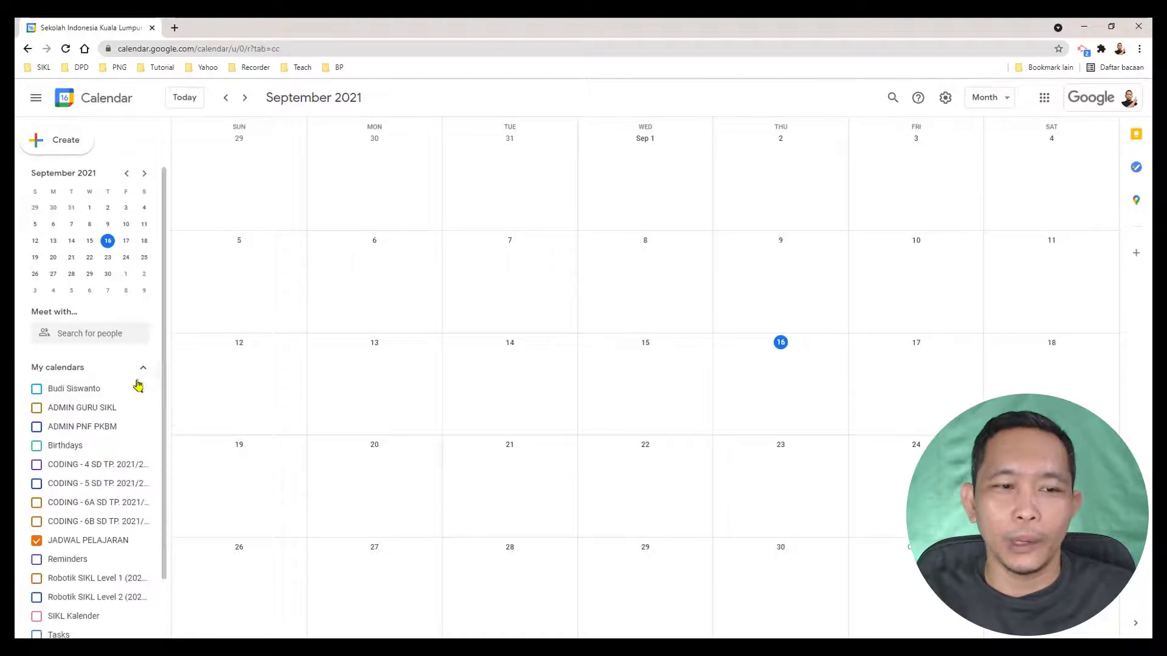
{"action": "scroll", "coordinate": [127, 374], "scroll_direction": "down", "scroll_amount": 2}
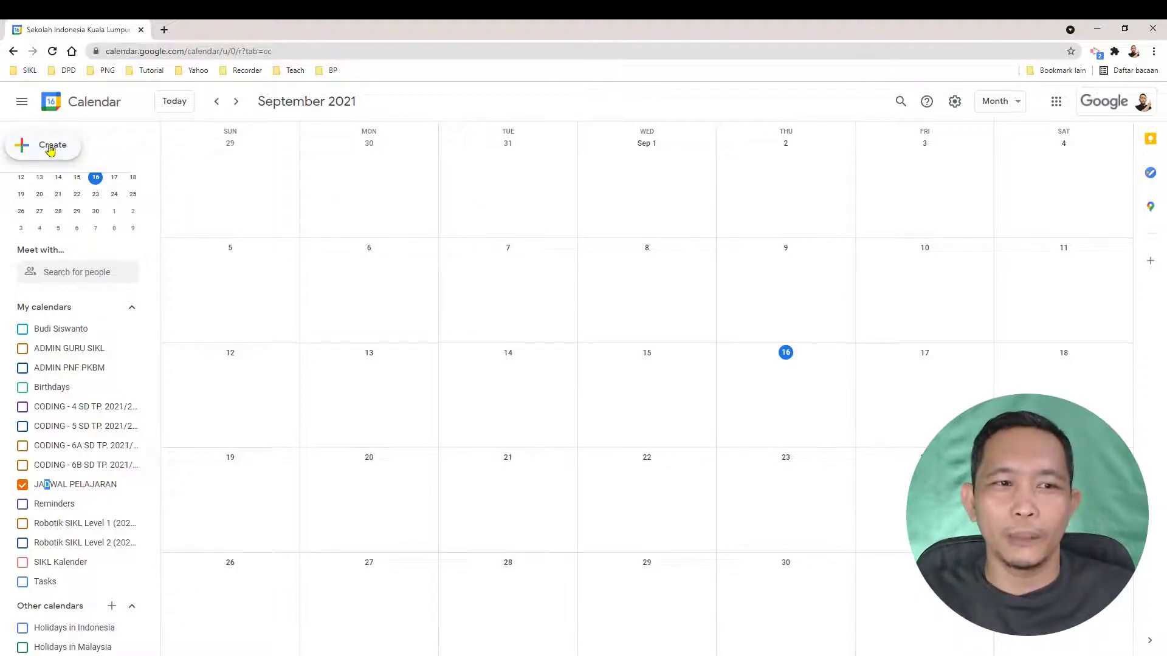
Start a new event titled Mapel 1 in the JADWAL PELAJARAN calendar and open its full event options.
{"action": "left_click", "coordinate": [50, 149]}
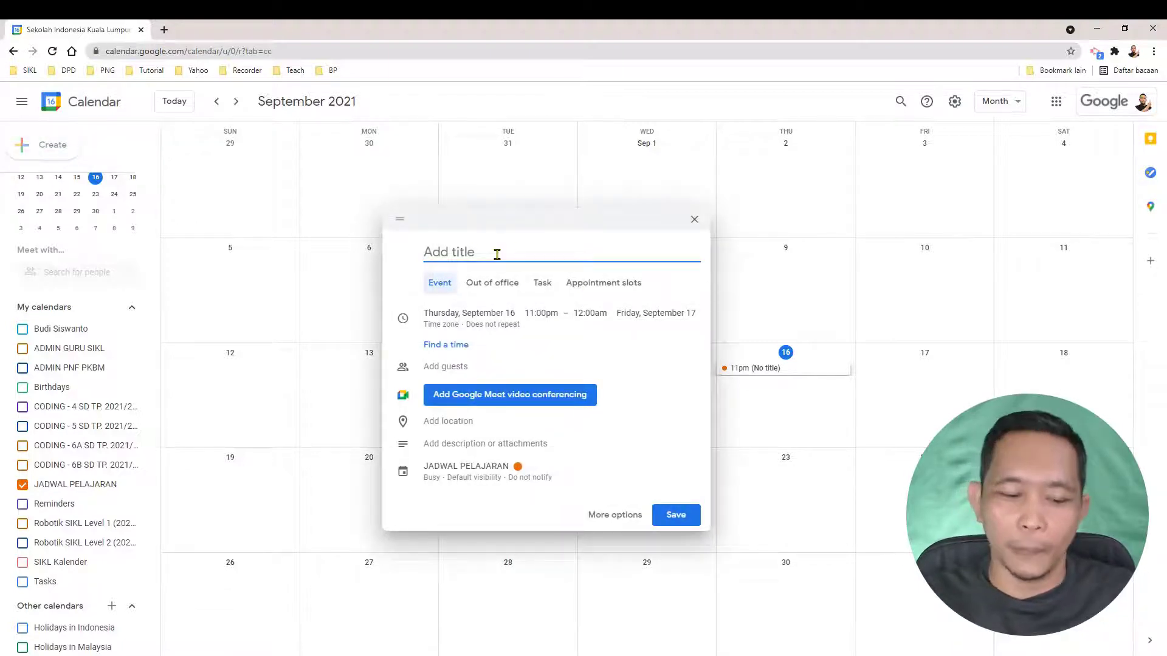
{"action": "type", "text": "mA"}
{"action": "key", "text": "BackSpace"}
{"action": "key", "text": "BackSpace"}
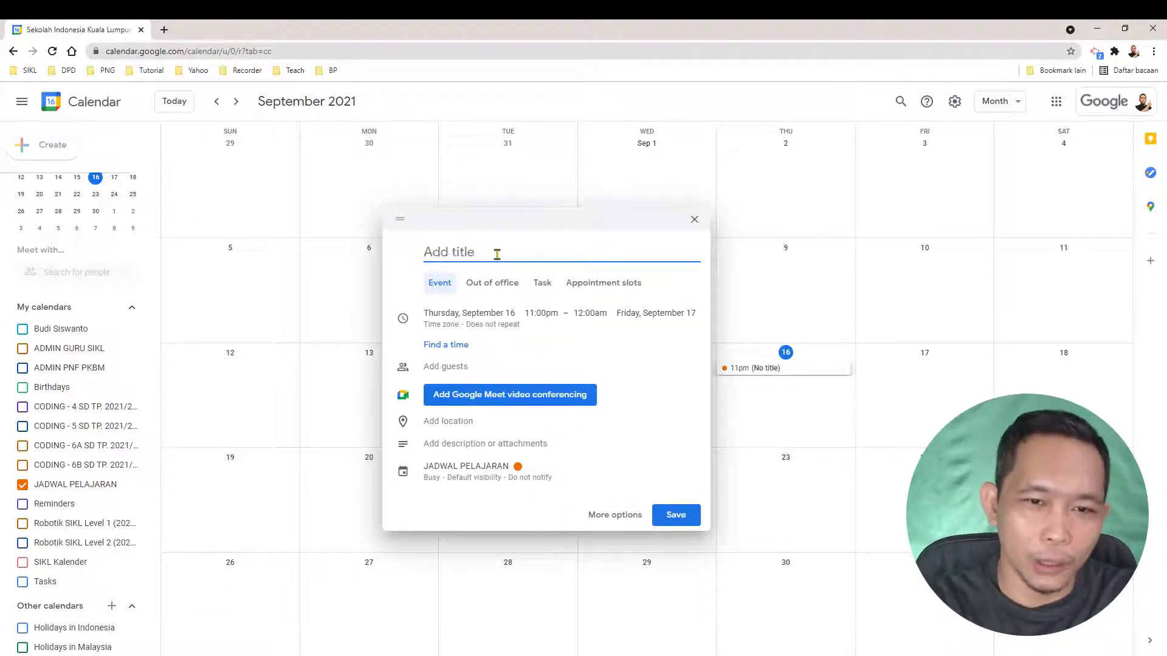
{"action": "type", "text": "Ma"}
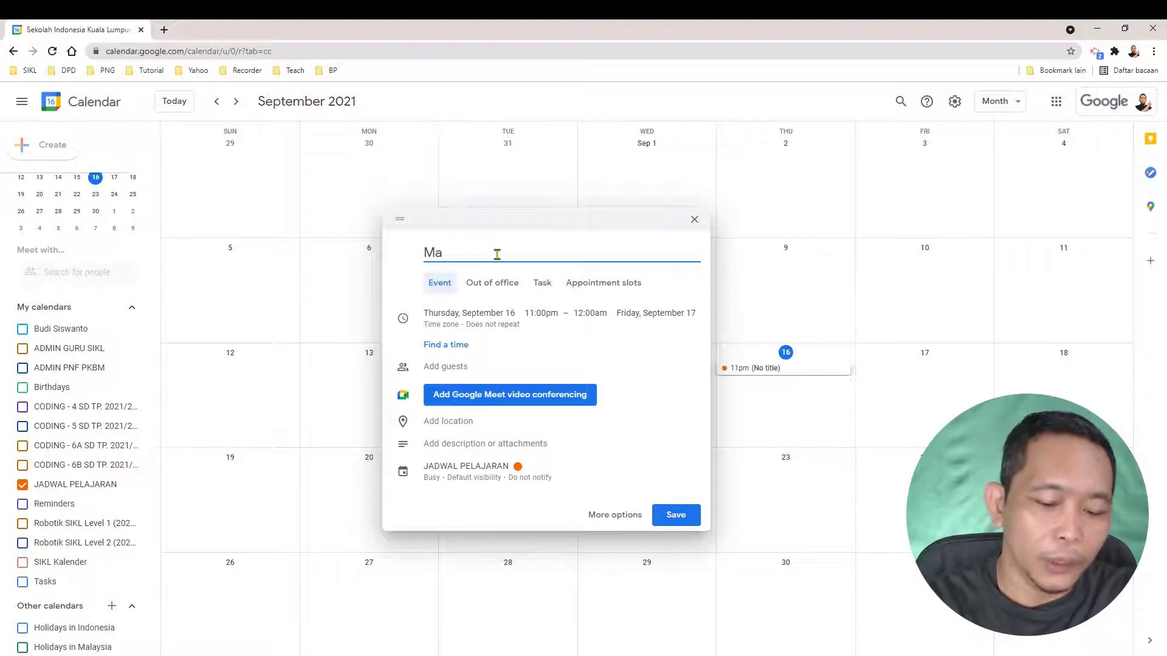
{"action": "type", "text": "pel 1"}
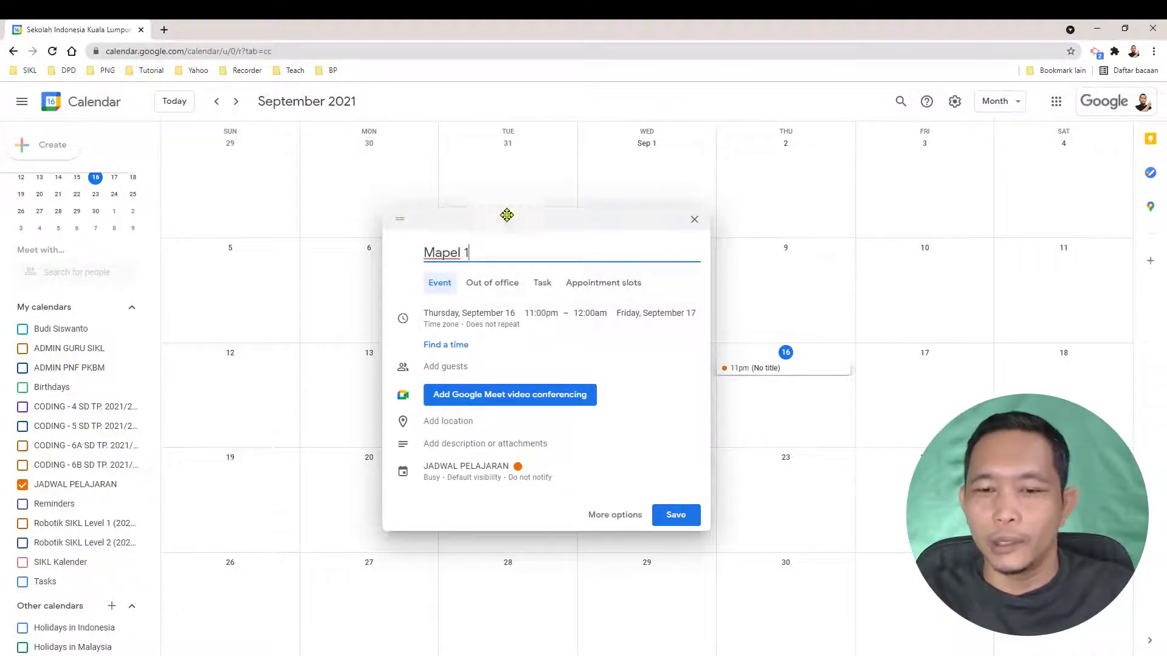
{"action": "left_click", "coordinate": [613, 515]}
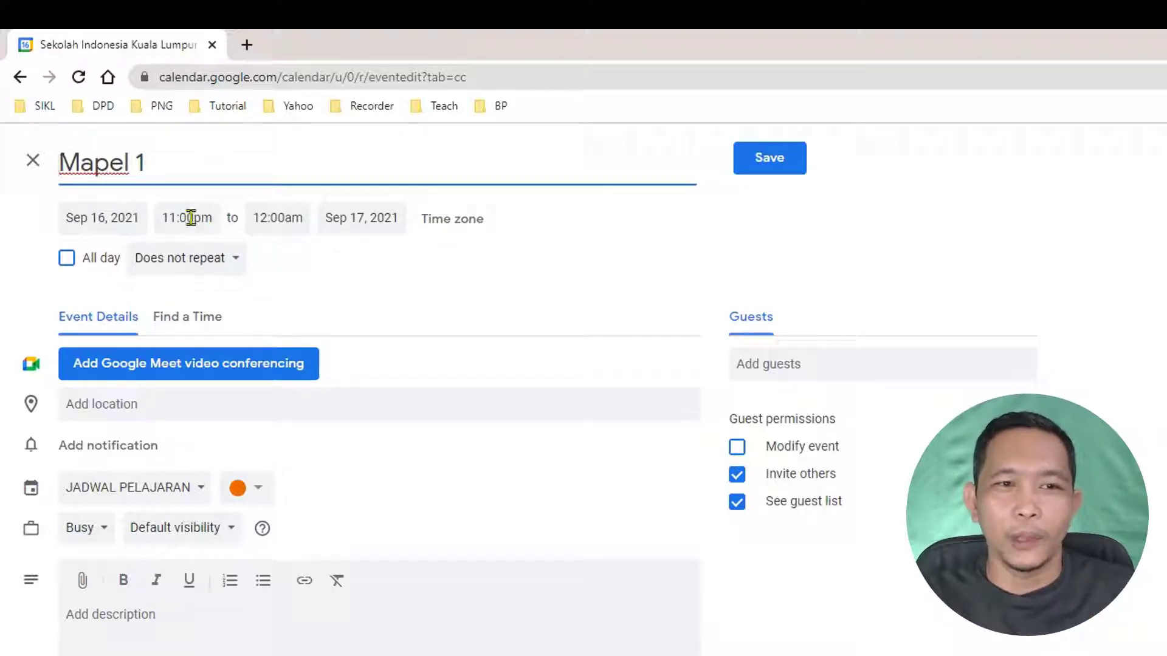
Set the start time of the Mapel 1 event to 8:00am.
{"action": "left_click", "coordinate": [190, 219]}
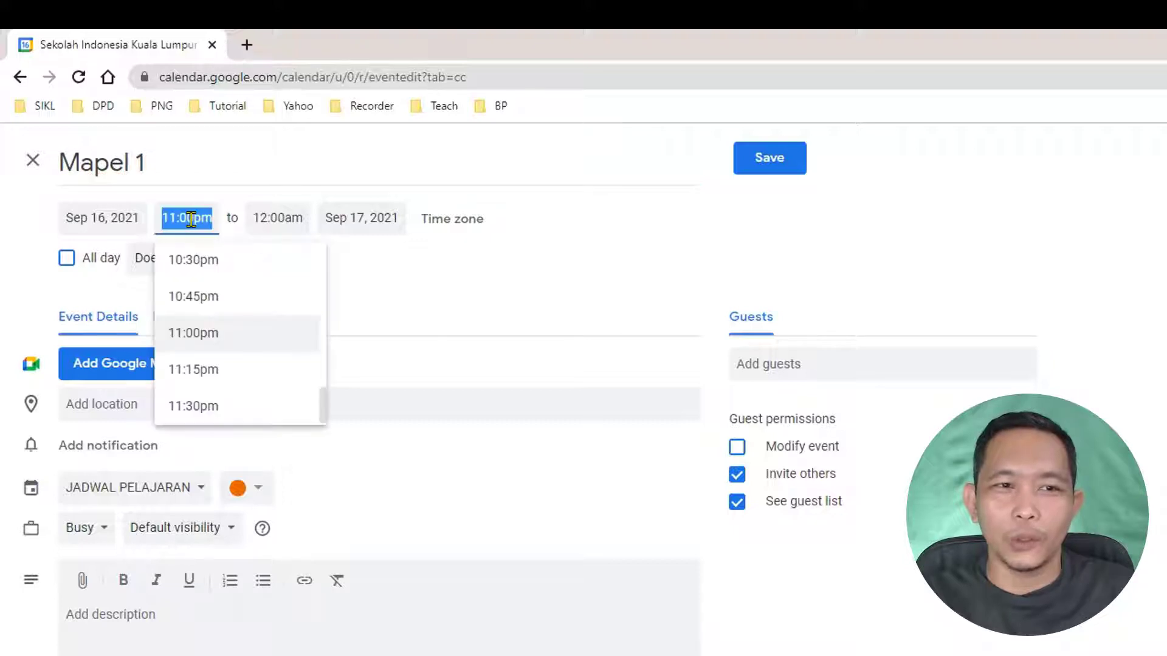
{"action": "scroll", "coordinate": [290, 370], "scroll_direction": "up", "scroll_amount": 5}
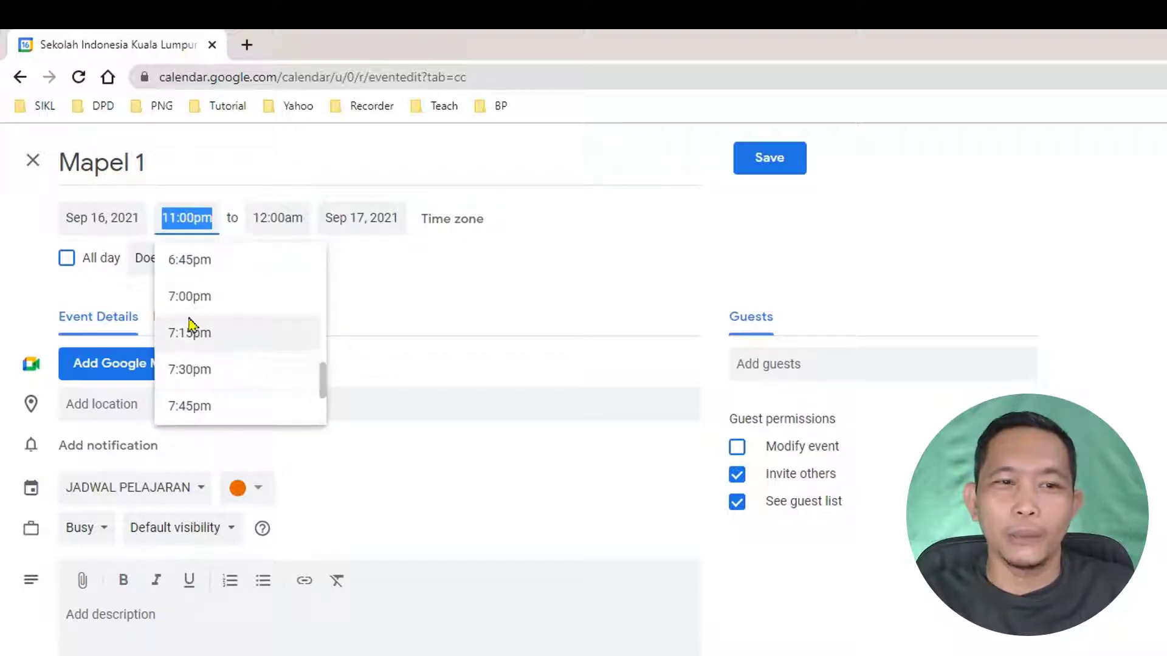
{"action": "scroll", "coordinate": [221, 323], "scroll_direction": "up", "scroll_amount": 6}
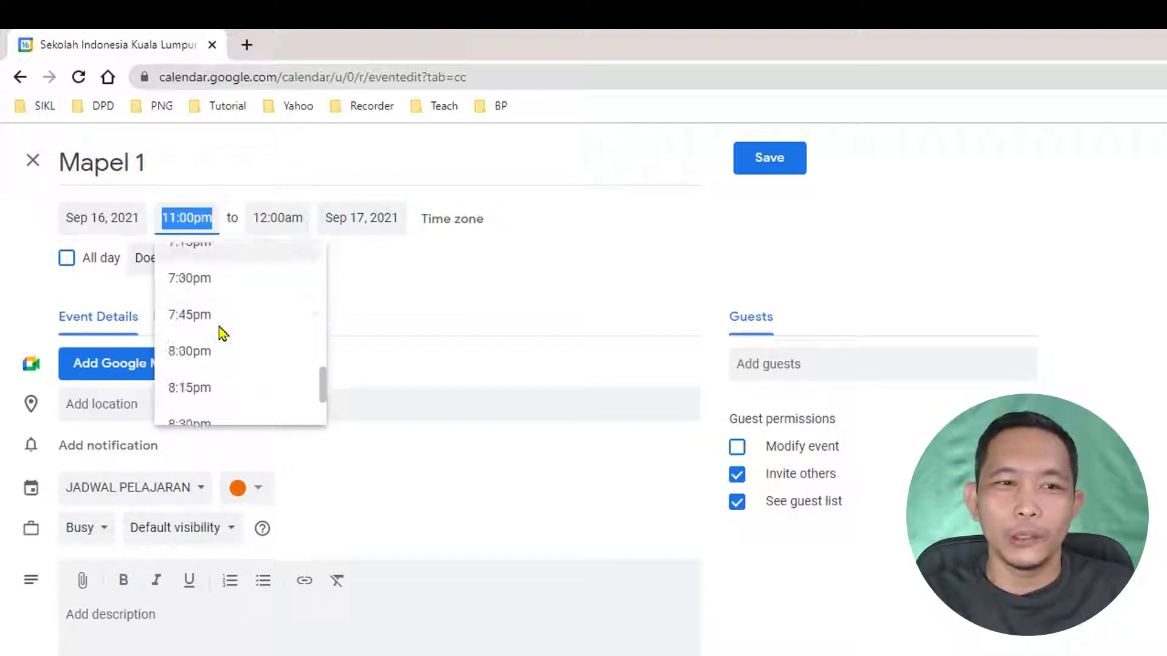
{"action": "scroll", "coordinate": [226, 346], "scroll_direction": "up", "scroll_amount": 20}
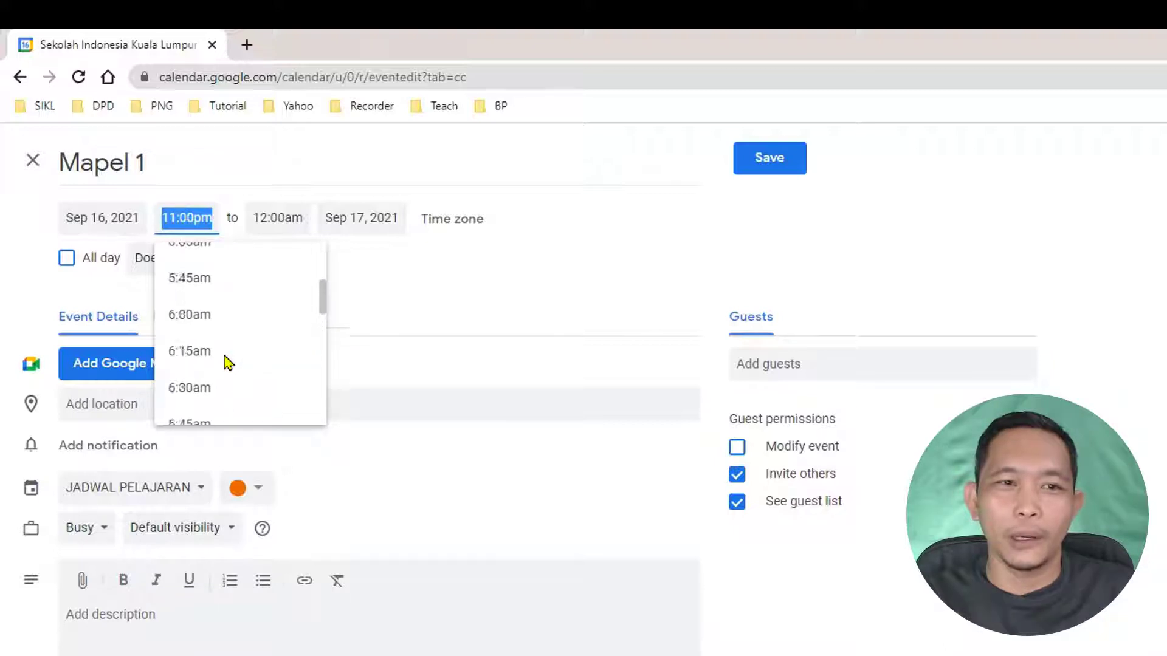
{"action": "scroll", "coordinate": [222, 362], "scroll_direction": "down", "scroll_amount": 3}
{"action": "scroll", "coordinate": [219, 358], "scroll_direction": "down", "scroll_amount": 3}
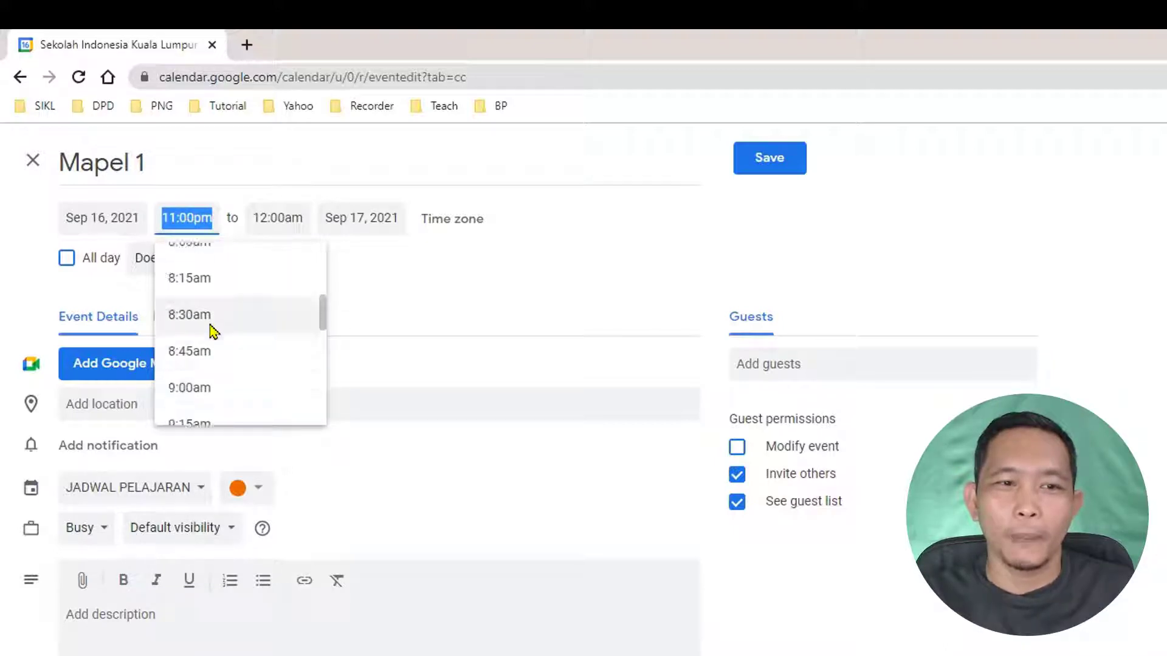
{"action": "scroll", "coordinate": [219, 316], "scroll_direction": "up", "scroll_amount": 2}
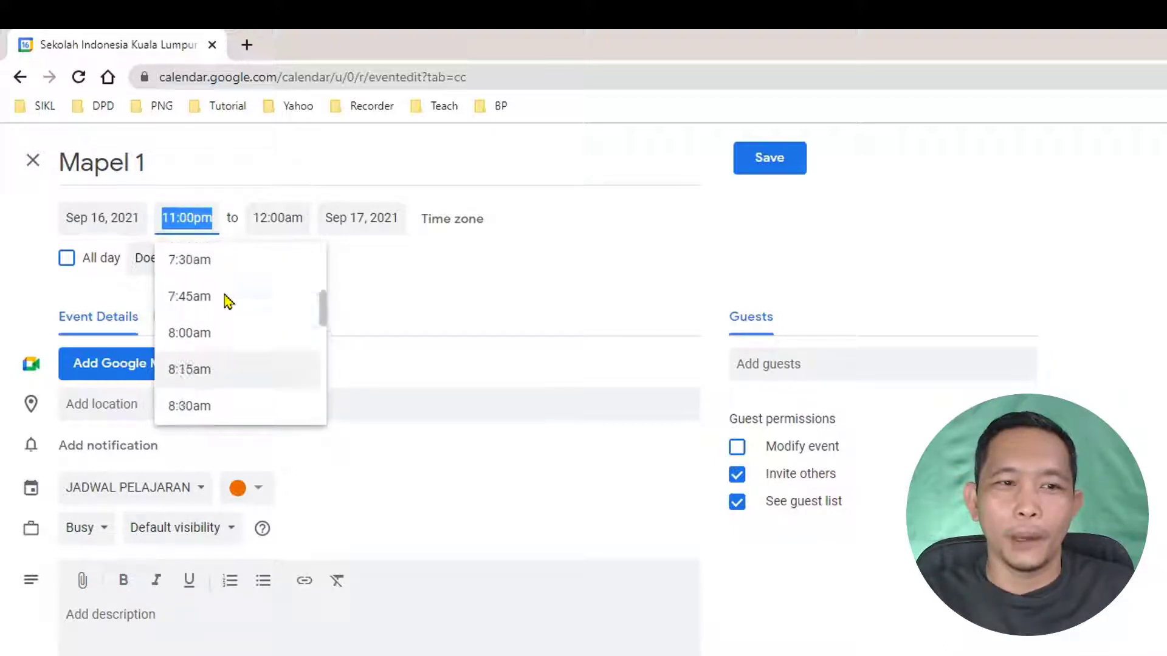
{"action": "left_click", "coordinate": [191, 333]}
Set the end time of the Mapel 1 event to 11:00am.
{"action": "left_click", "coordinate": [263, 218]}
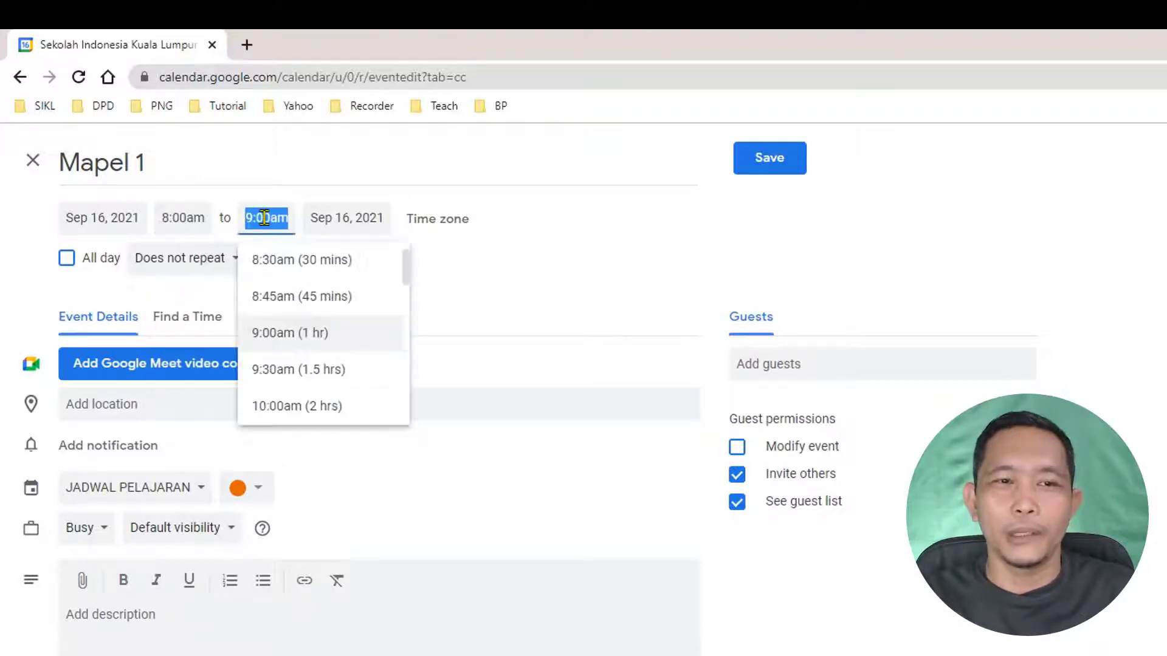
{"action": "scroll", "coordinate": [298, 379], "scroll_direction": "down", "scroll_amount": 3}
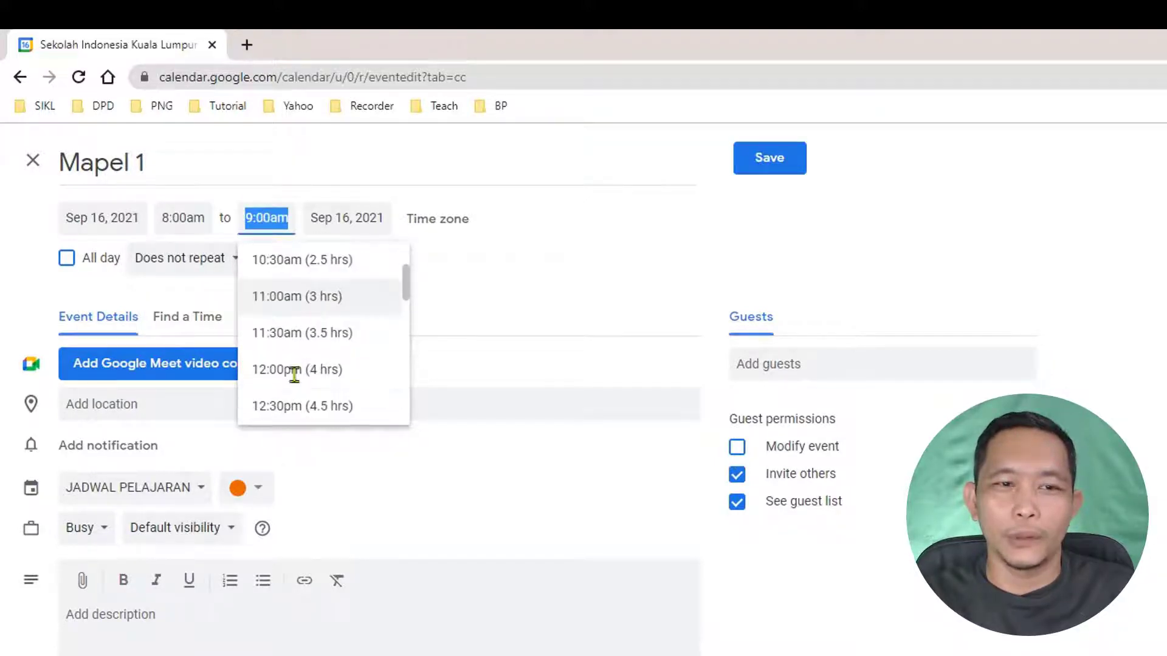
{"action": "left_click_drag", "start_coordinate": [305, 333], "coordinate": [305, 296]}
{"action": "left_click", "coordinate": [305, 296]}
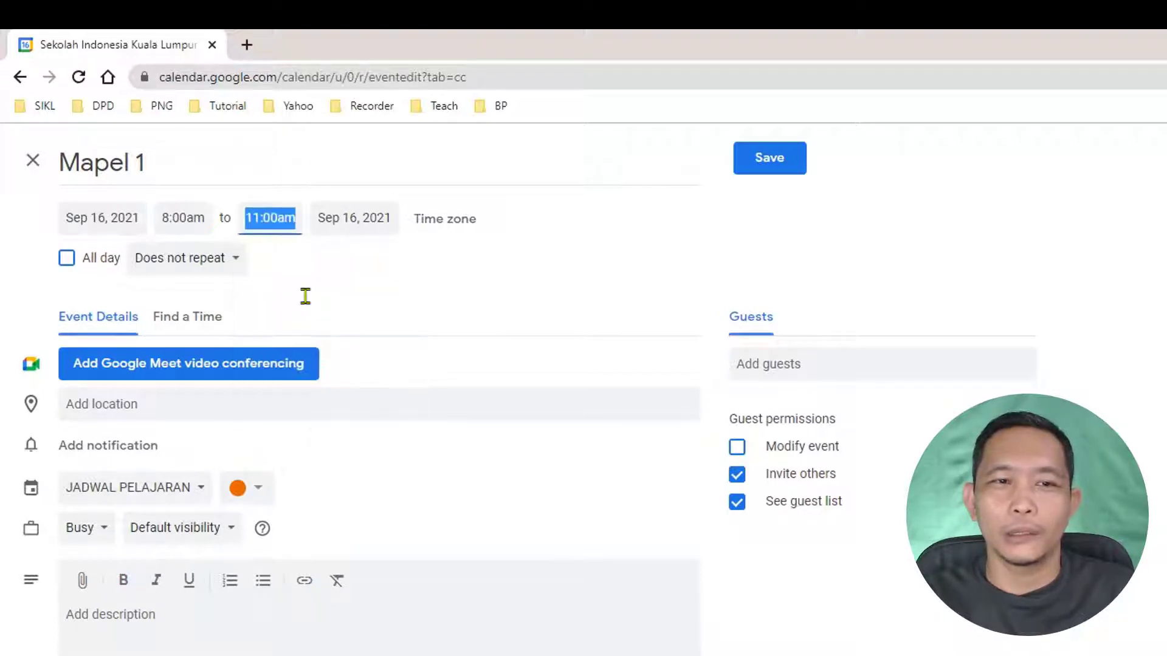
Set the end time of the Mapel 1 event to 10:00am.
{"action": "left_click", "coordinate": [275, 218]}
{"action": "scroll", "coordinate": [328, 298], "scroll_direction": "up", "scroll_amount": 2}
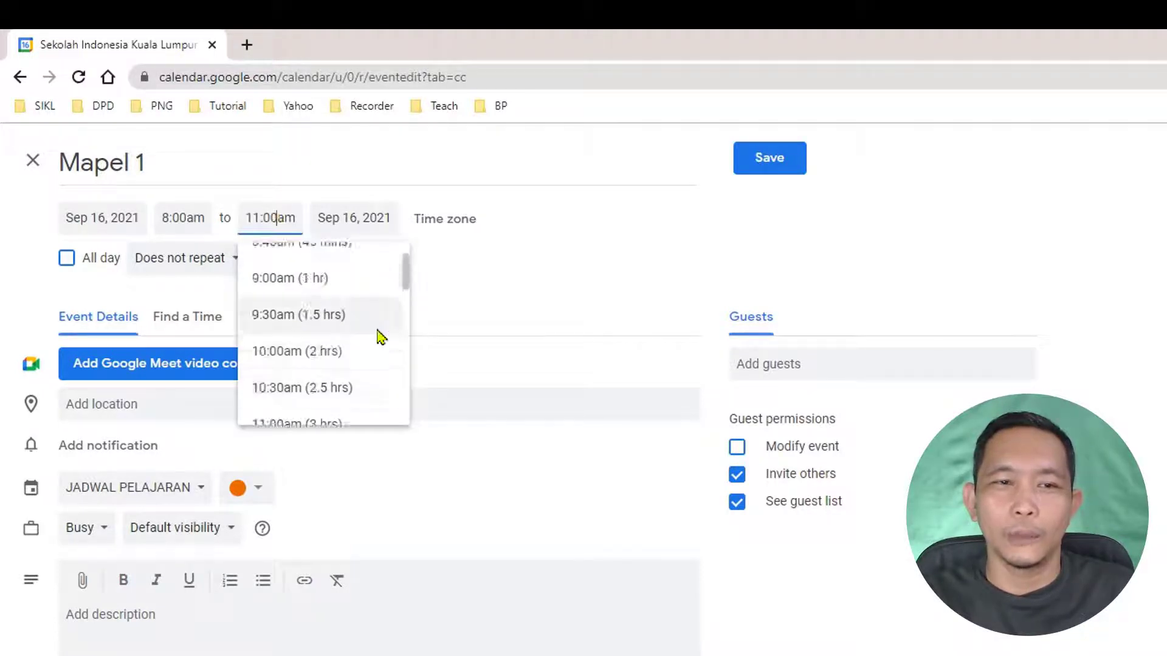
{"action": "left_click", "coordinate": [300, 350]}
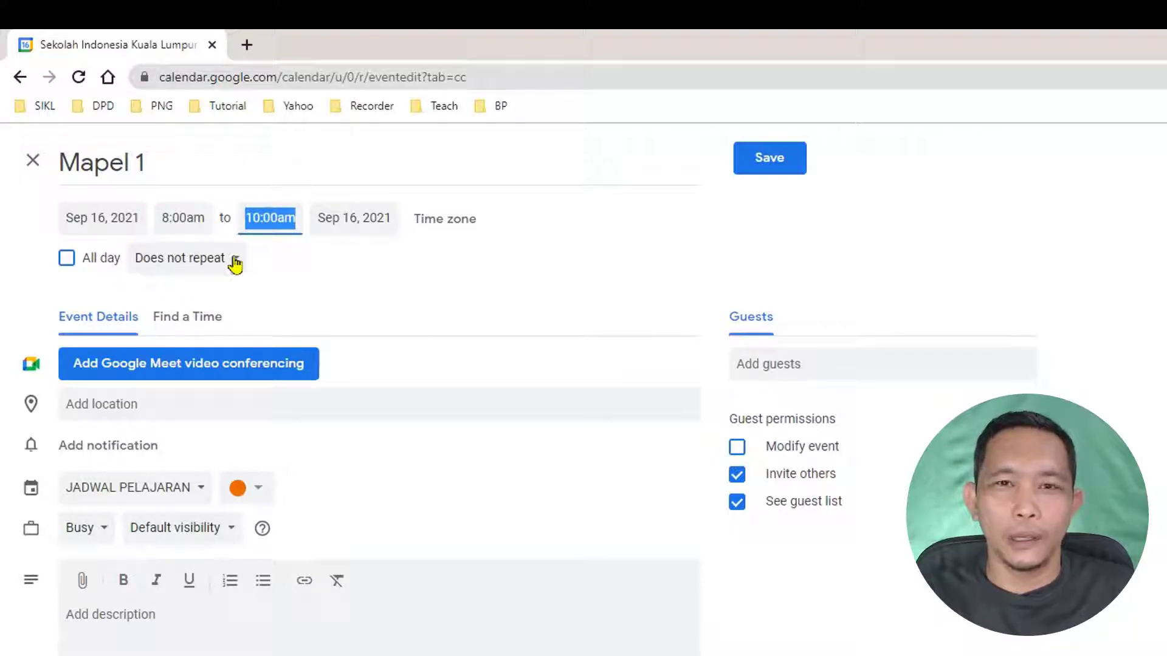
Give the Mapel 1 event a custom recurrence that repeats every 1 week on Monday only.
{"action": "left_click", "coordinate": [236, 262]}
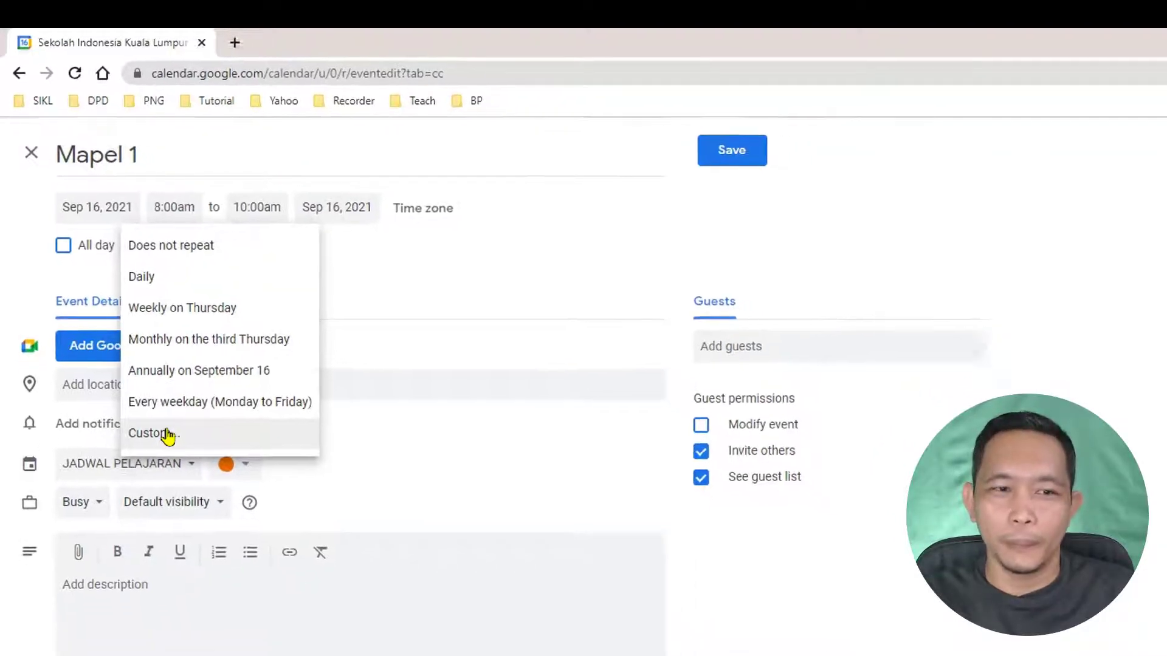
{"action": "left_click", "coordinate": [175, 457]}
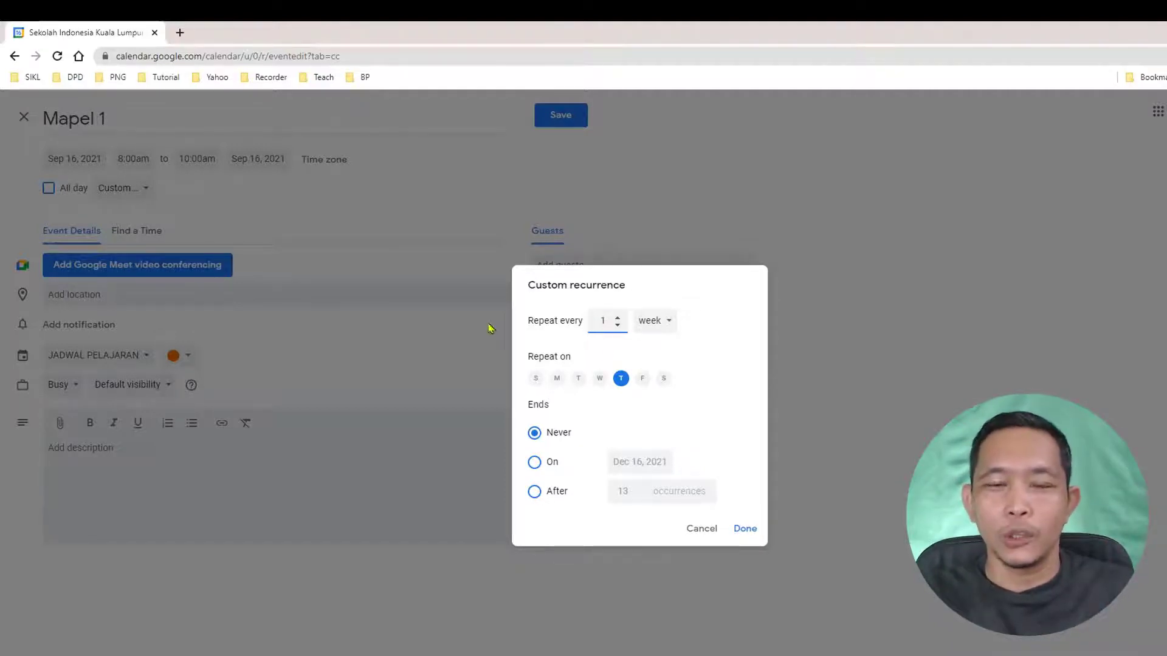
{"action": "left_click", "coordinate": [618, 317]}
{"action": "left_click", "coordinate": [617, 325]}
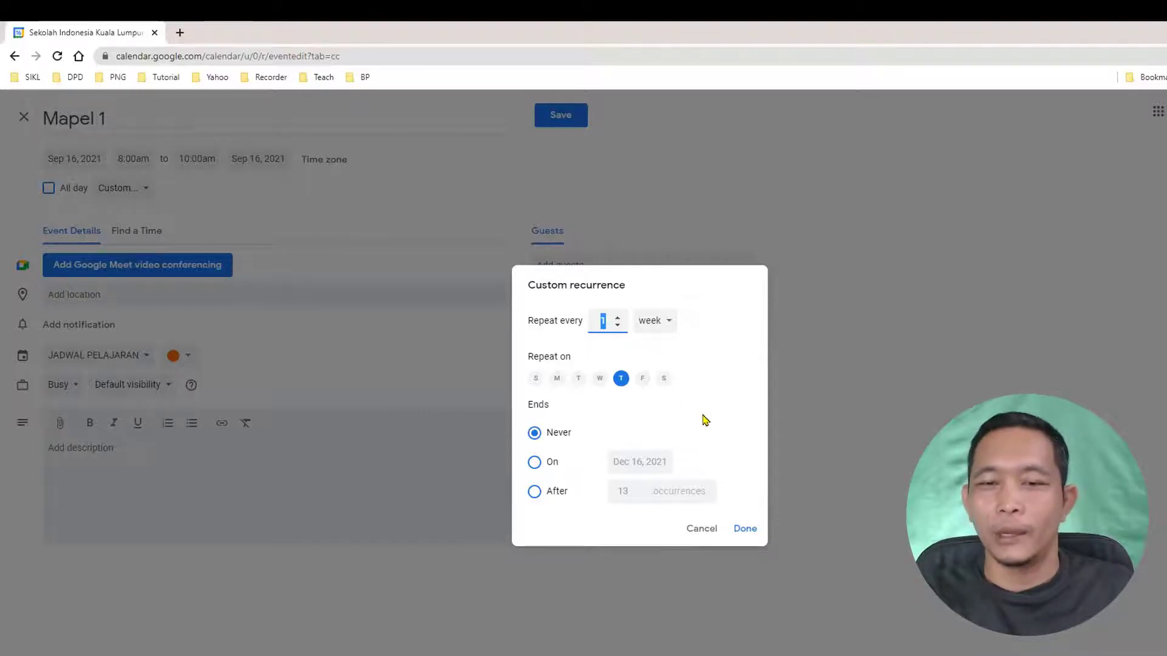
{"action": "left_click", "coordinate": [556, 379]}
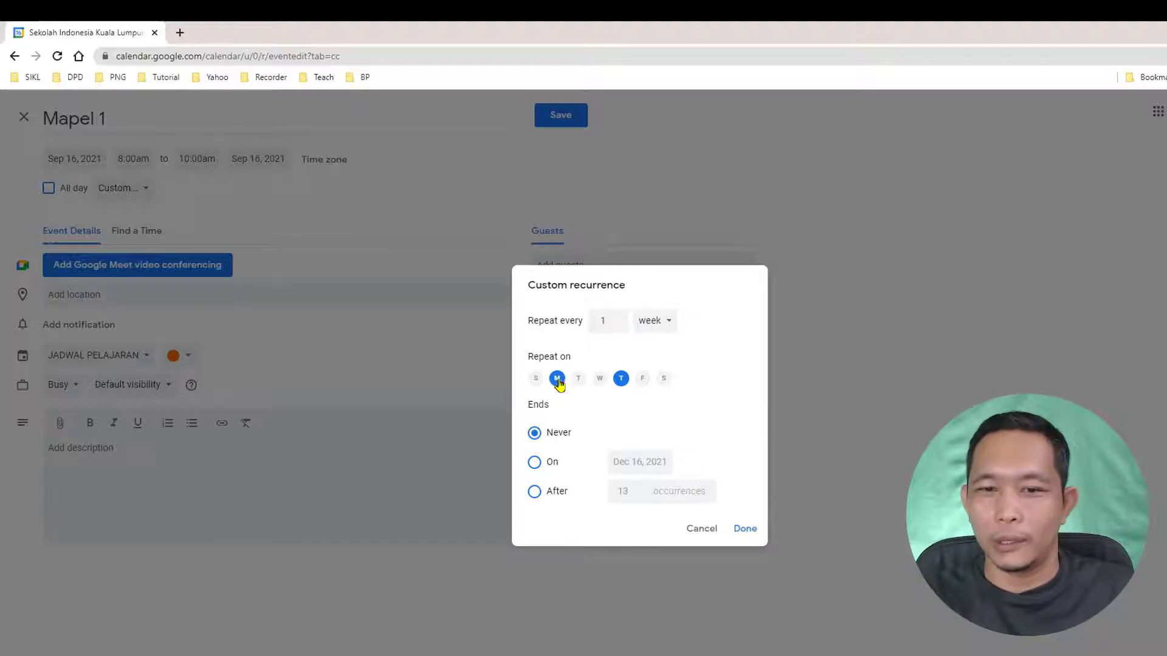
{"action": "left_click", "coordinate": [621, 380]}
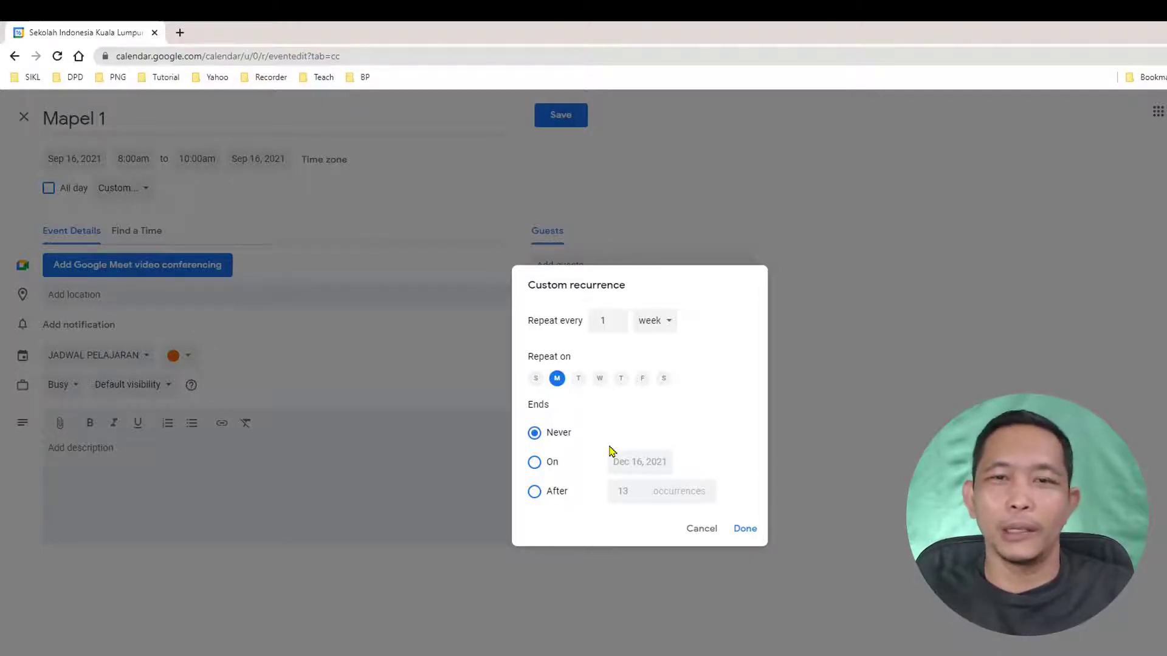
End the recurrence on Jun 30, 2022 and apply the custom recurrence.
{"action": "left_click", "coordinate": [535, 463]}
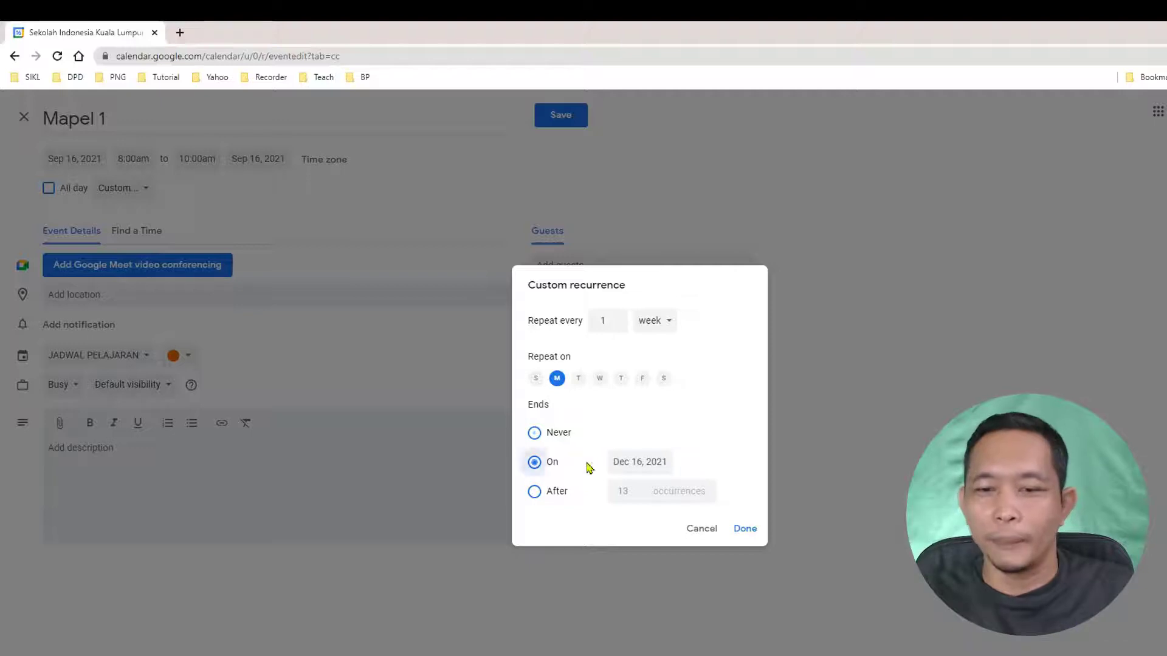
{"action": "left_click", "coordinate": [658, 464]}
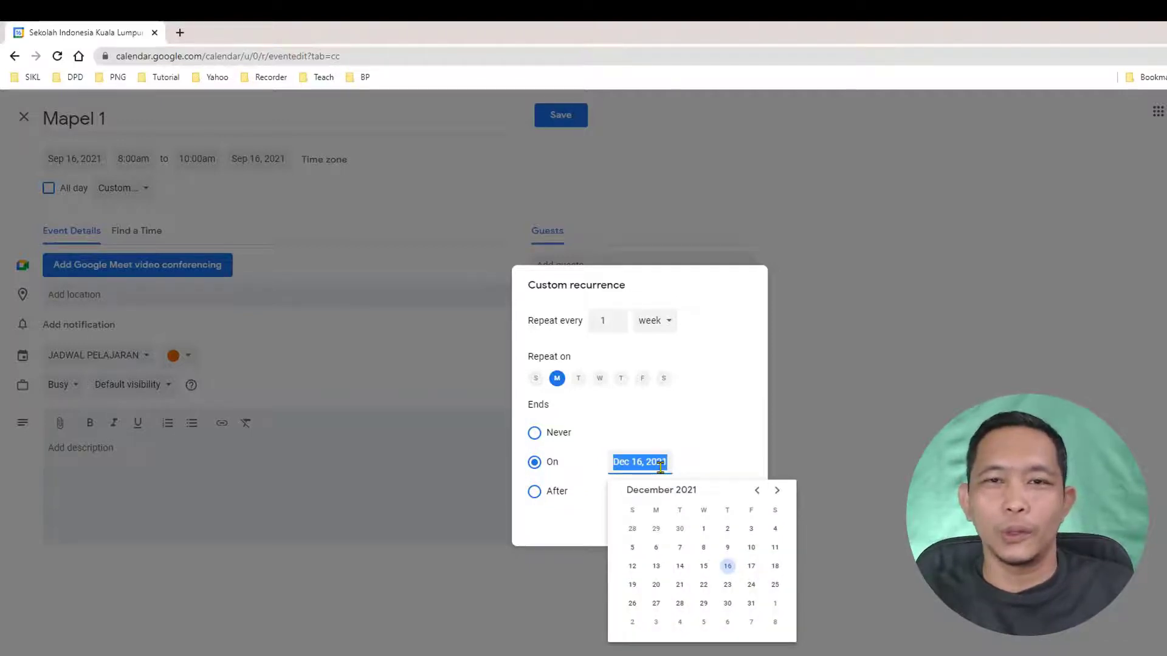
{"action": "left_click", "coordinate": [777, 490]}
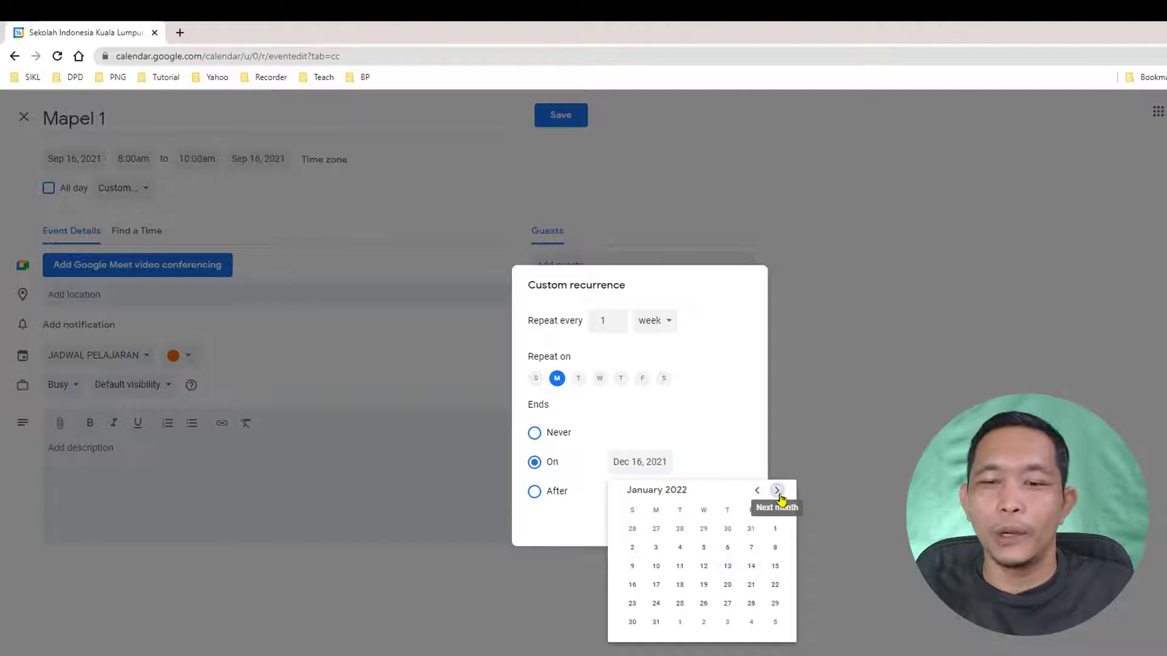
{"action": "left_click", "coordinate": [777, 491]}
{"action": "left_click", "coordinate": [778, 490]}
{"action": "left_click", "coordinate": [777, 490]}
{"action": "left_click", "coordinate": [777, 490]}
{"action": "left_click", "coordinate": [778, 490]}
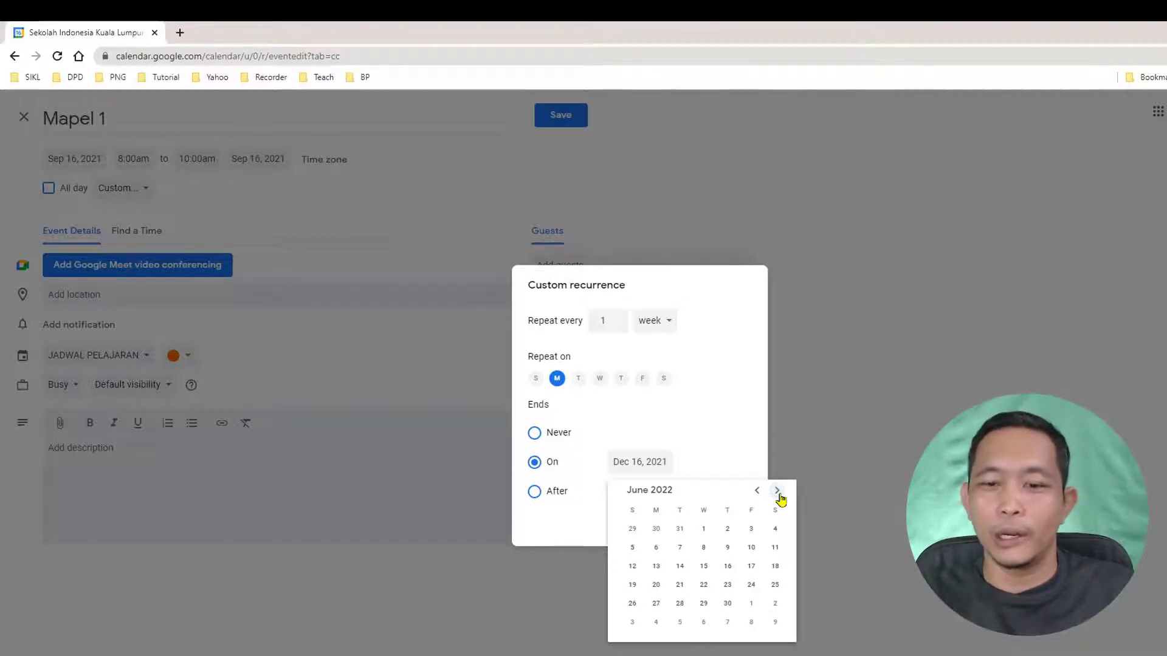
{"action": "left_click", "coordinate": [727, 603]}
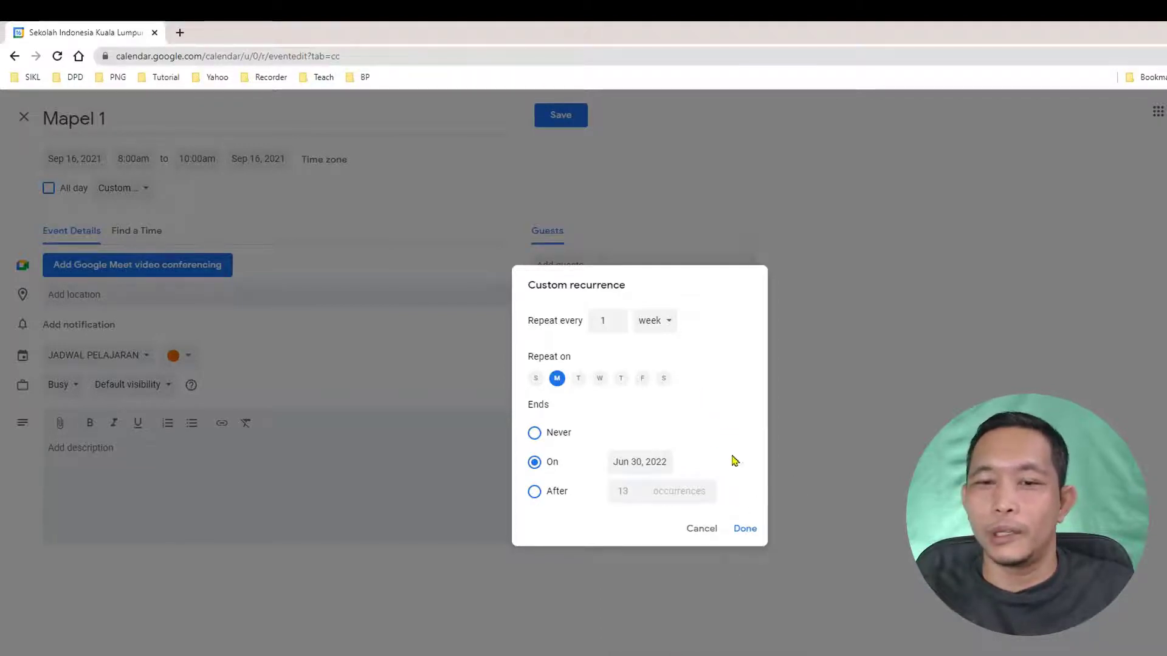
{"action": "left_click", "coordinate": [742, 531]}
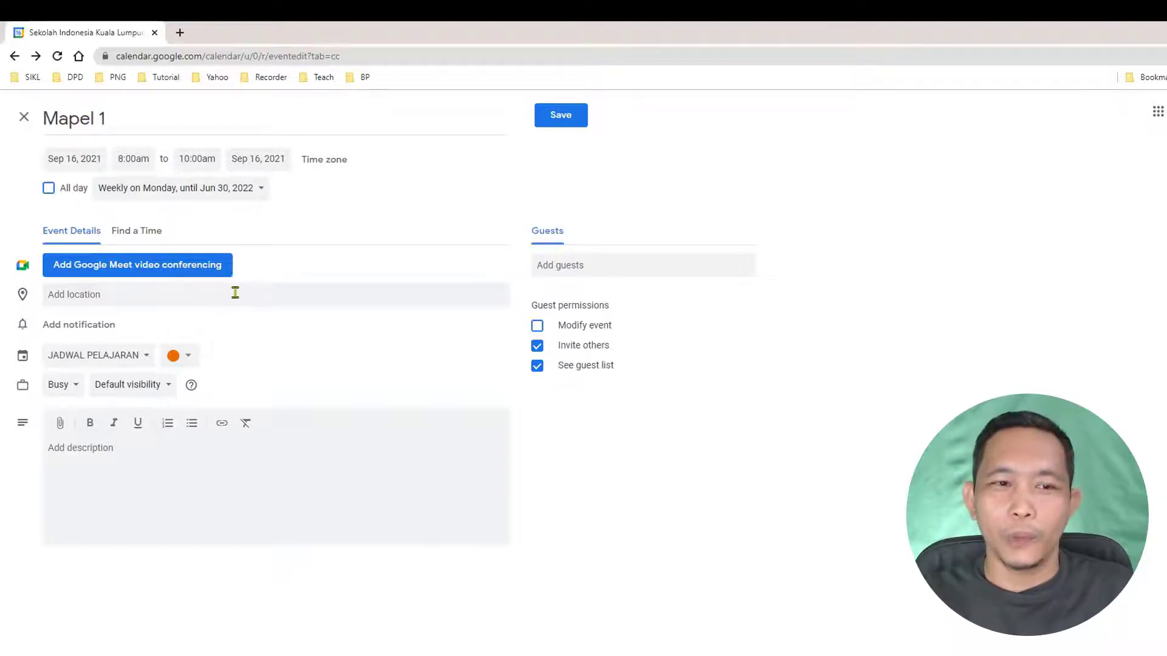
Add Google Meet video conferencing to the Mapel 1 event and view the guest suggestions without adding anyone.
{"action": "left_click", "coordinate": [166, 274]}
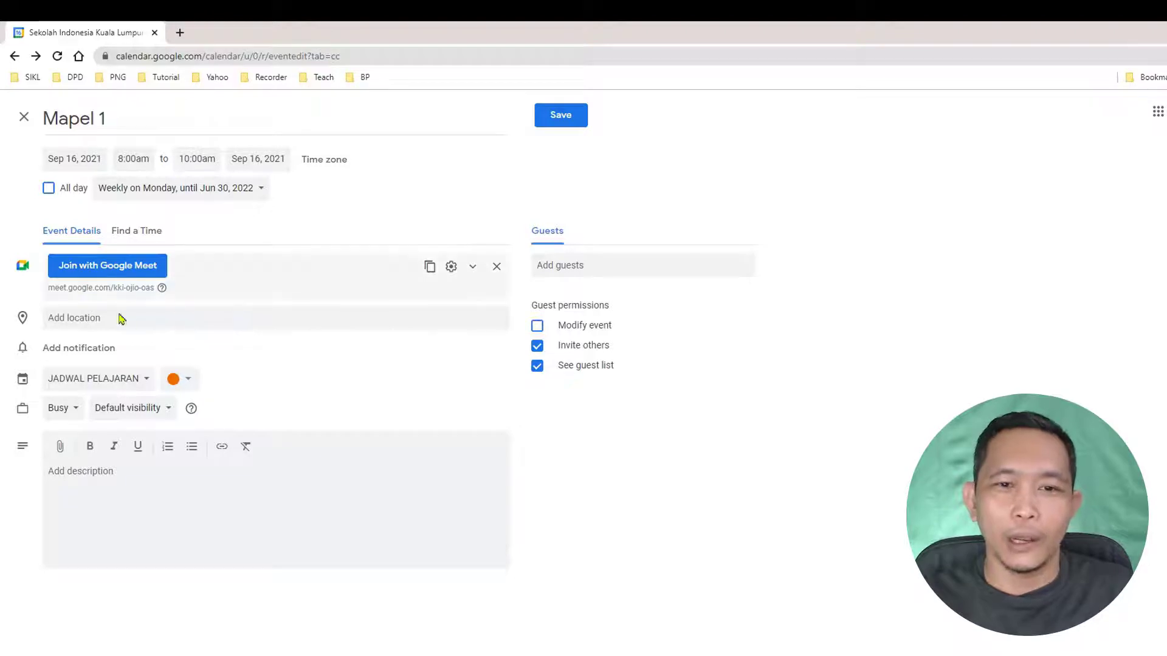
{"action": "left_click", "coordinate": [567, 267]}
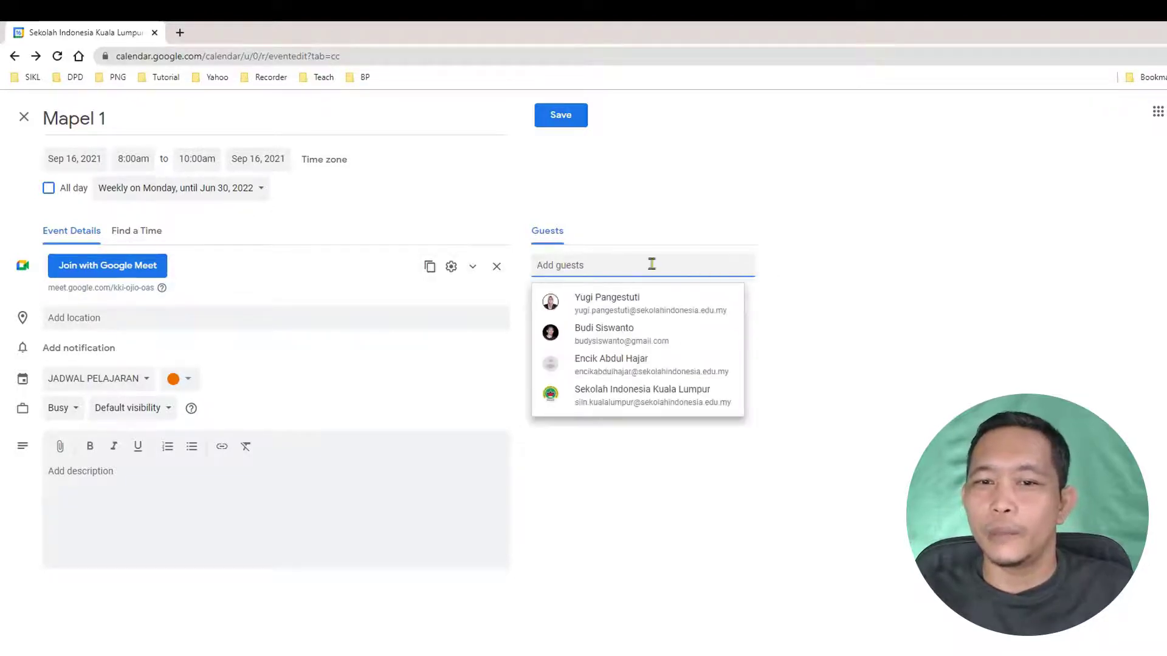
{"action": "left_click", "coordinate": [849, 284]}
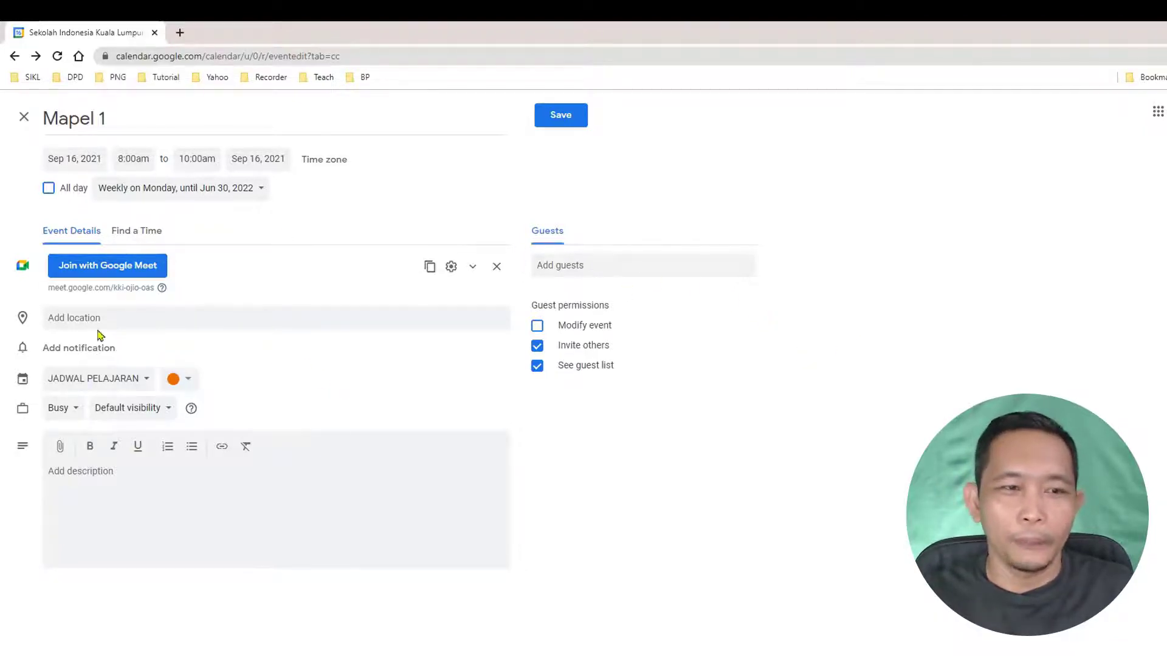
Add a notification to the Mapel 1 event and set it to 10 minutes before the start.
{"action": "left_click", "coordinate": [72, 351]}
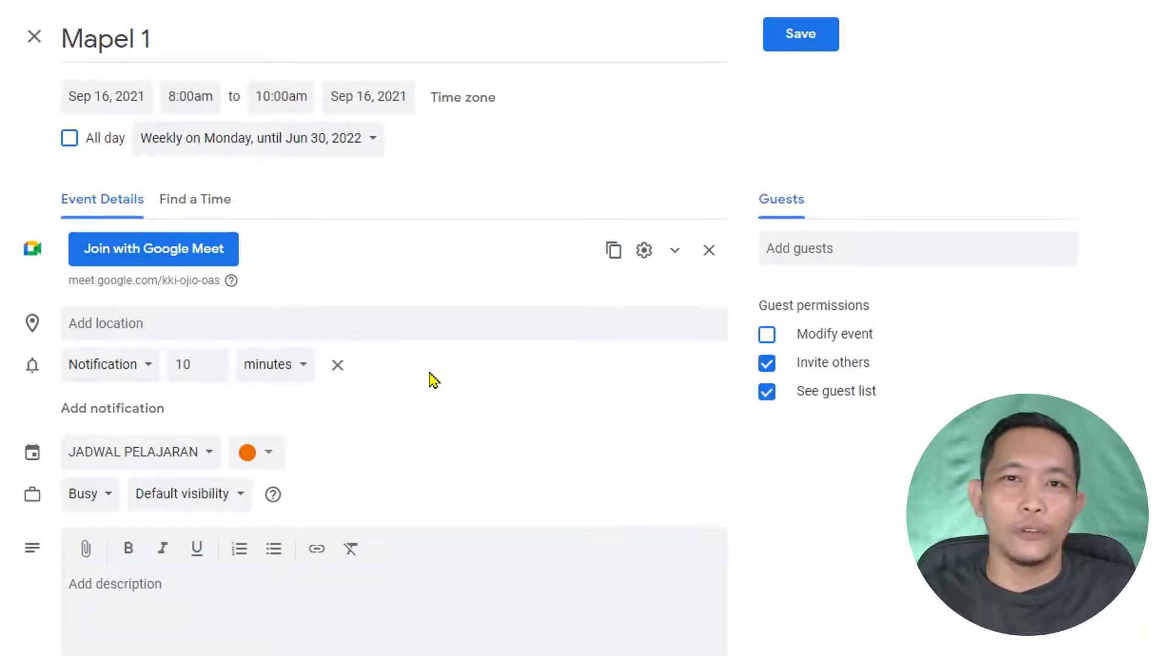
{"action": "left_click", "coordinate": [198, 365]}
{"action": "left_click_drag", "start_coordinate": [198, 365], "coordinate": [182, 367]}
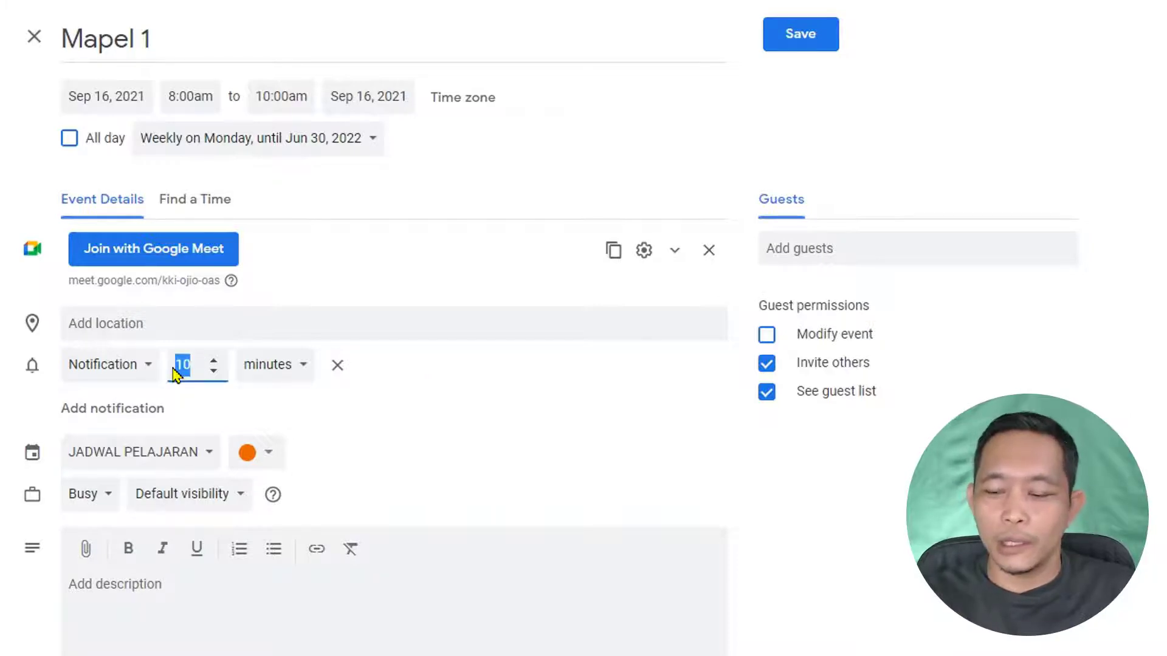
{"action": "type", "text": "30"}
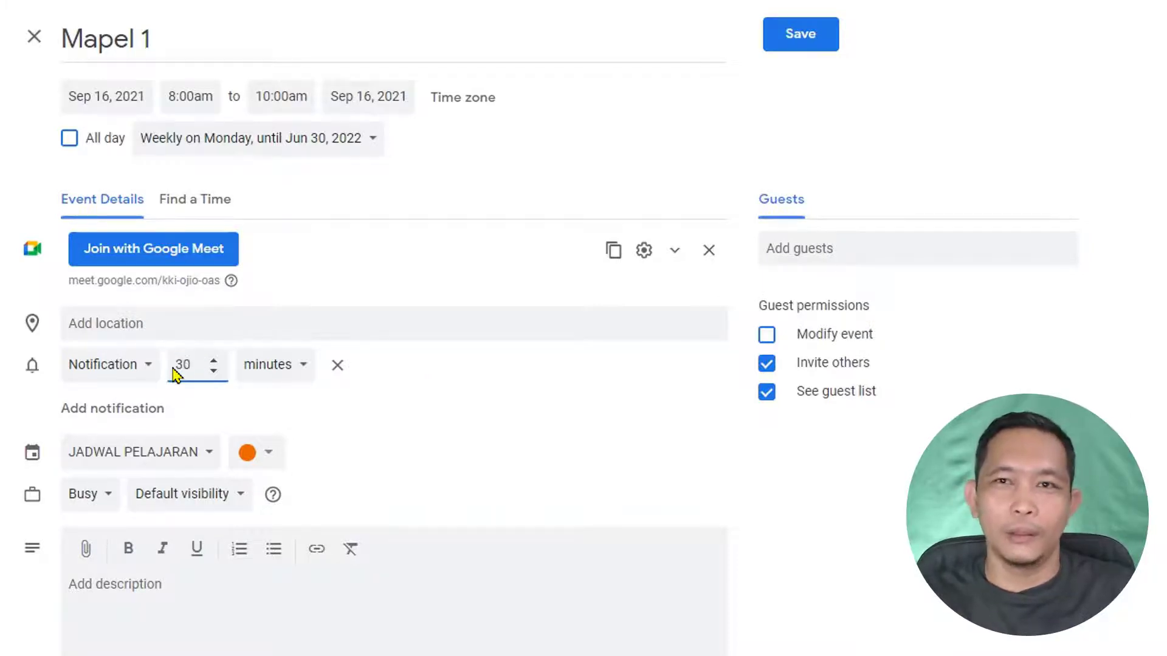
{"action": "left_click_drag", "start_coordinate": [195, 365], "coordinate": [176, 361]}
{"action": "left_click", "coordinate": [175, 362]}
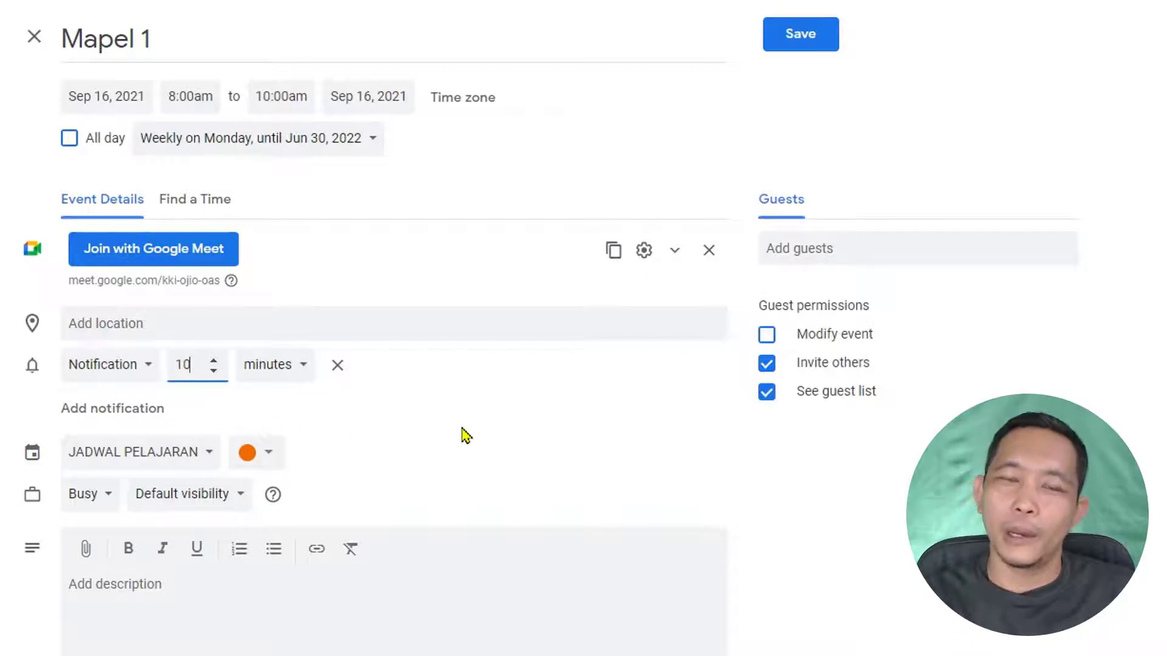
Add a second reminder to the event, sent by email 30 minutes before the start.
{"action": "left_click", "coordinate": [112, 417]}
{"action": "left_click", "coordinate": [145, 416]}
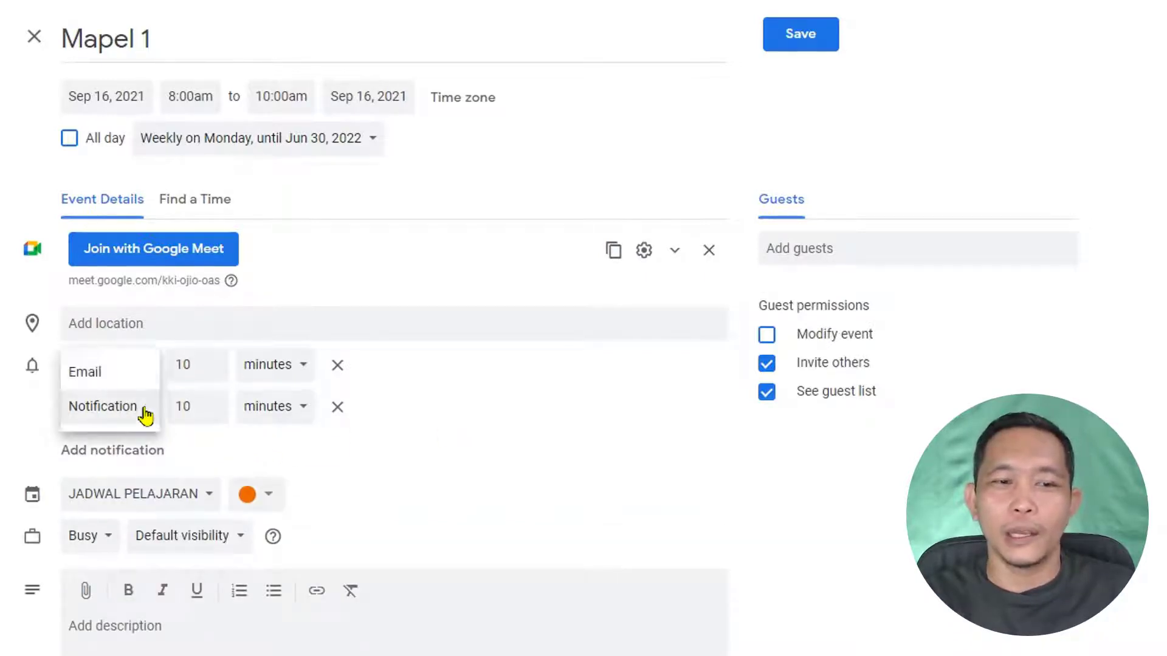
{"action": "left_click", "coordinate": [126, 378]}
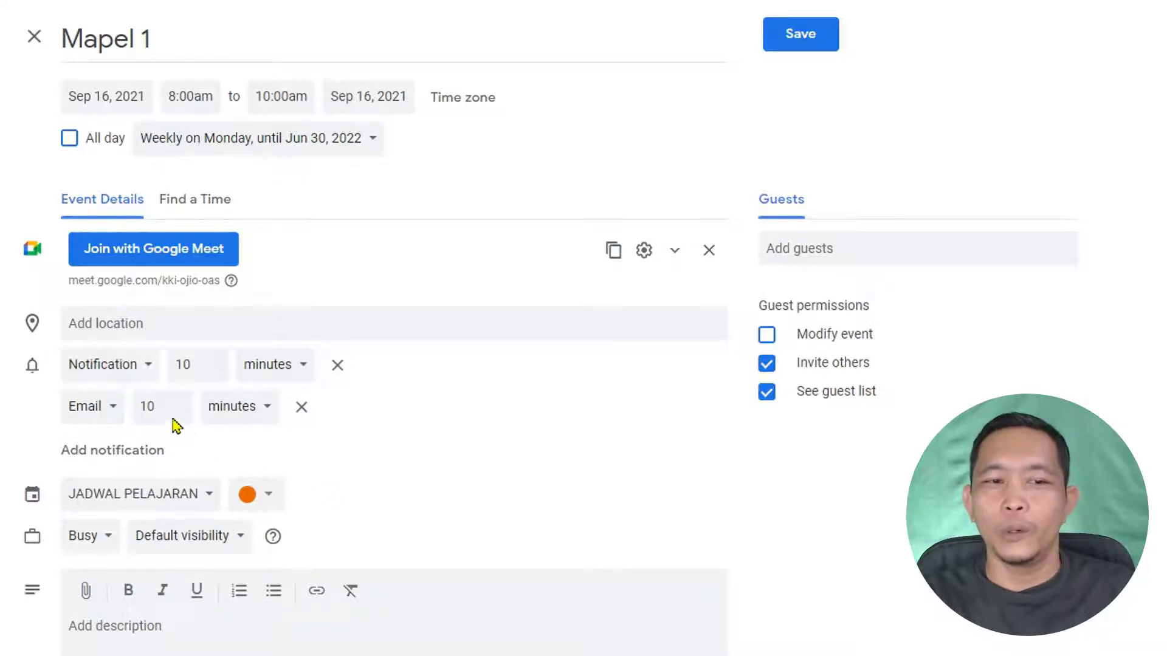
{"action": "left_click", "coordinate": [161, 406]}
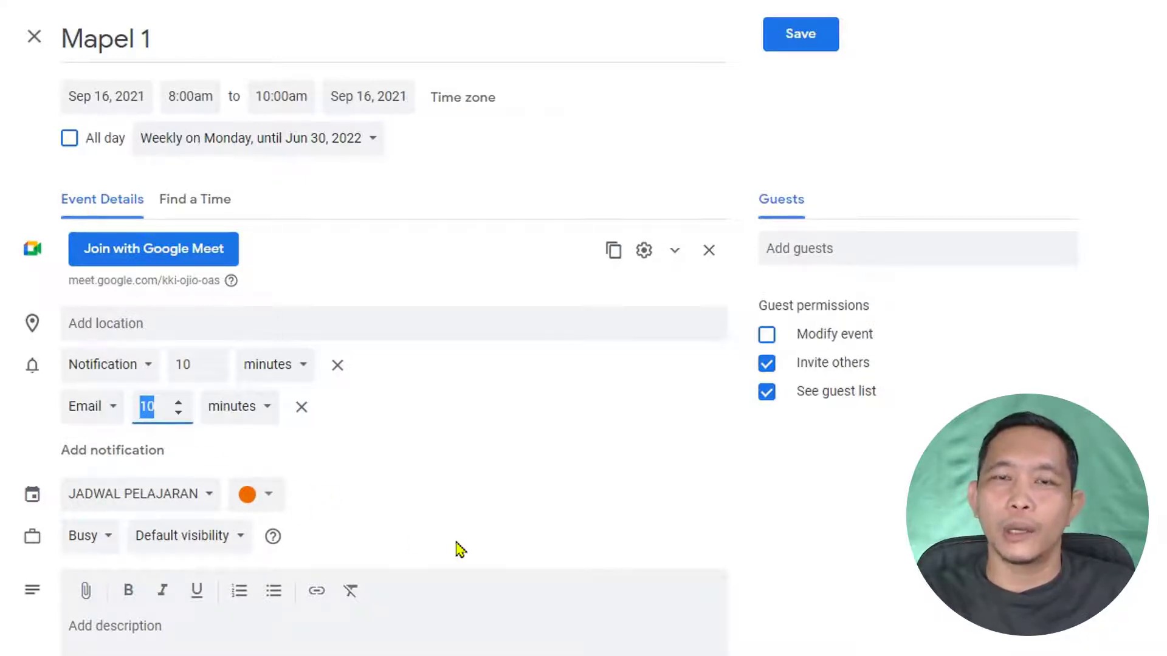
{"action": "type", "text": "30"}
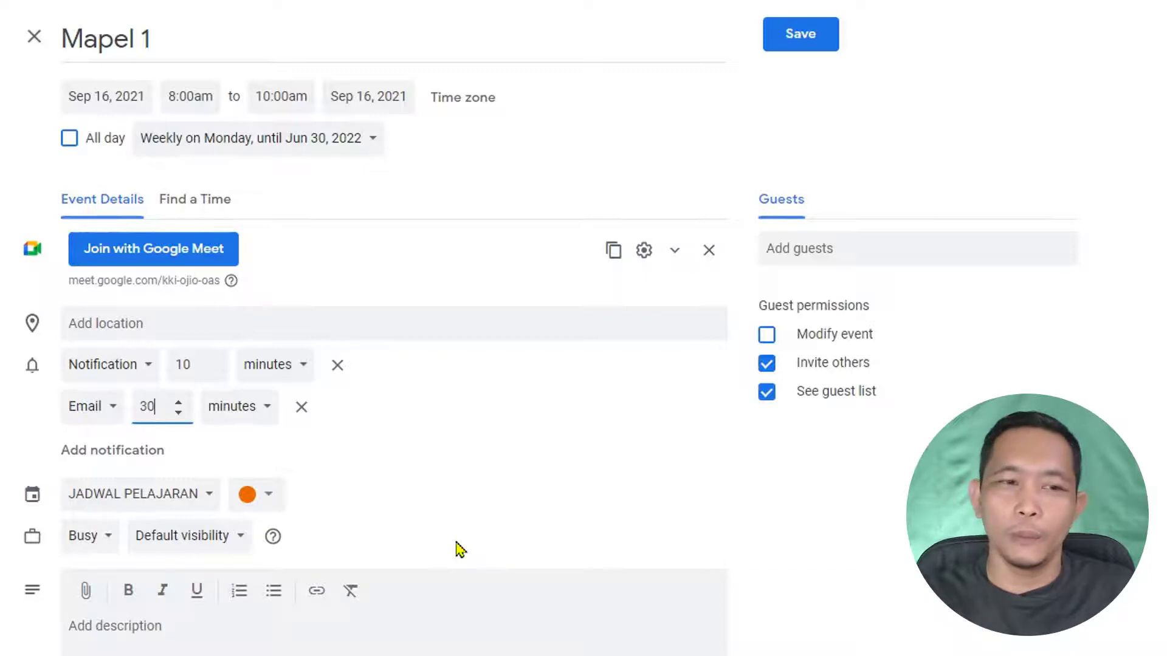
{"action": "left_click", "coordinate": [557, 479]}
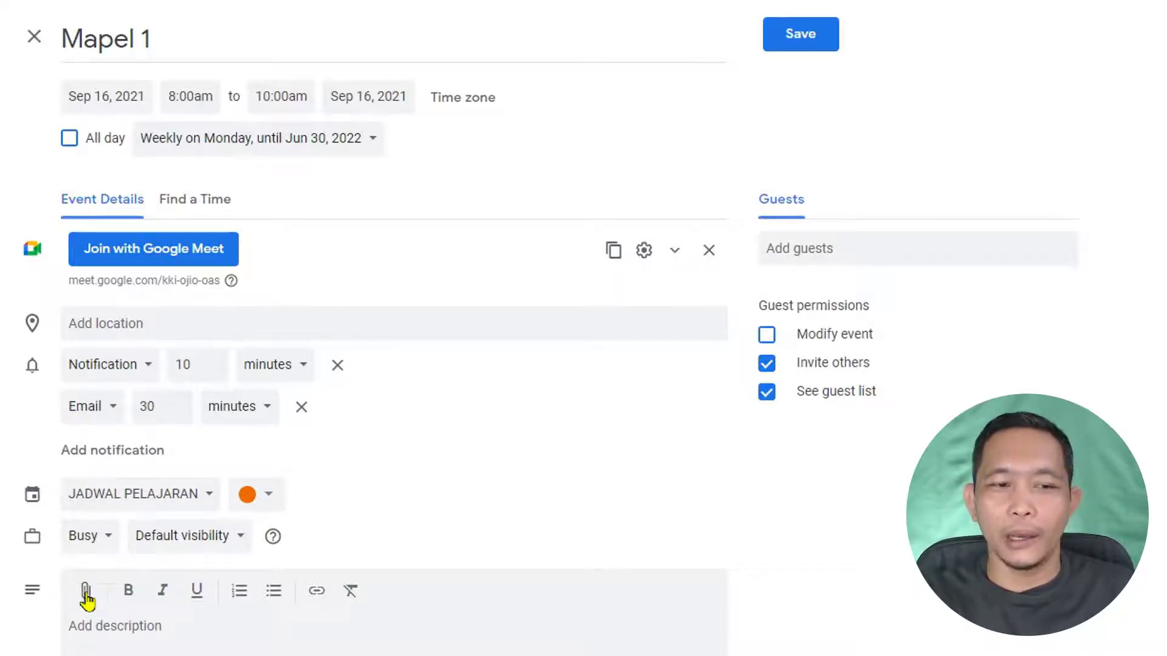
Leave the description empty and save the recurring Mapel 1 event.
{"action": "left_click", "coordinate": [112, 638]}
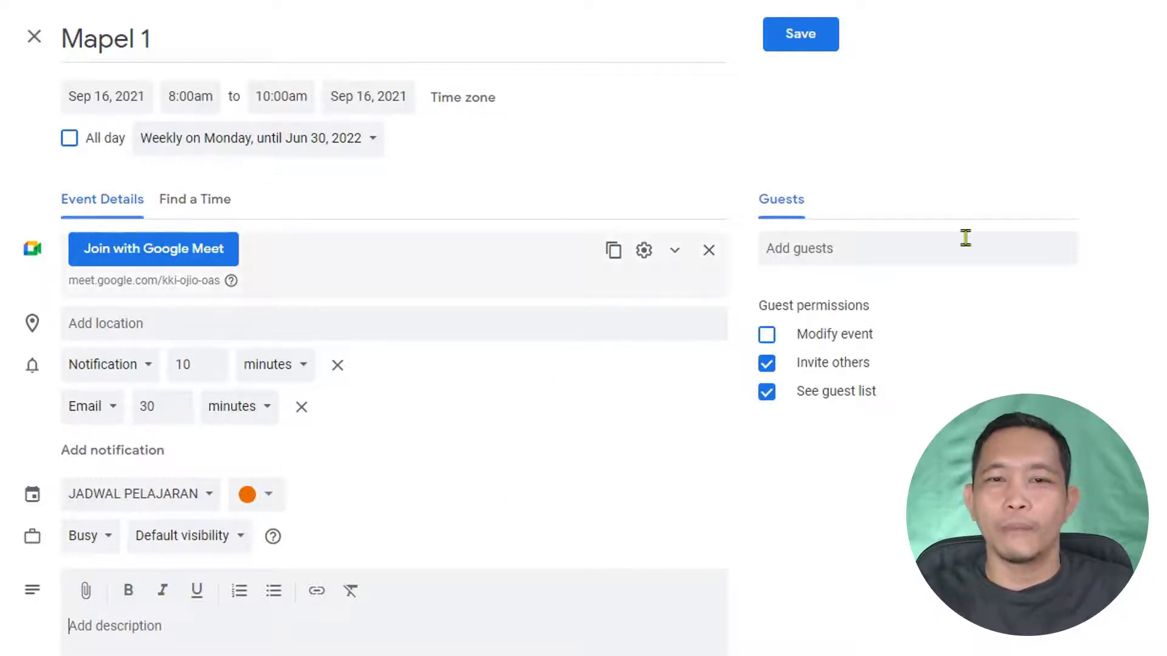
{"action": "left_click", "coordinate": [802, 35]}
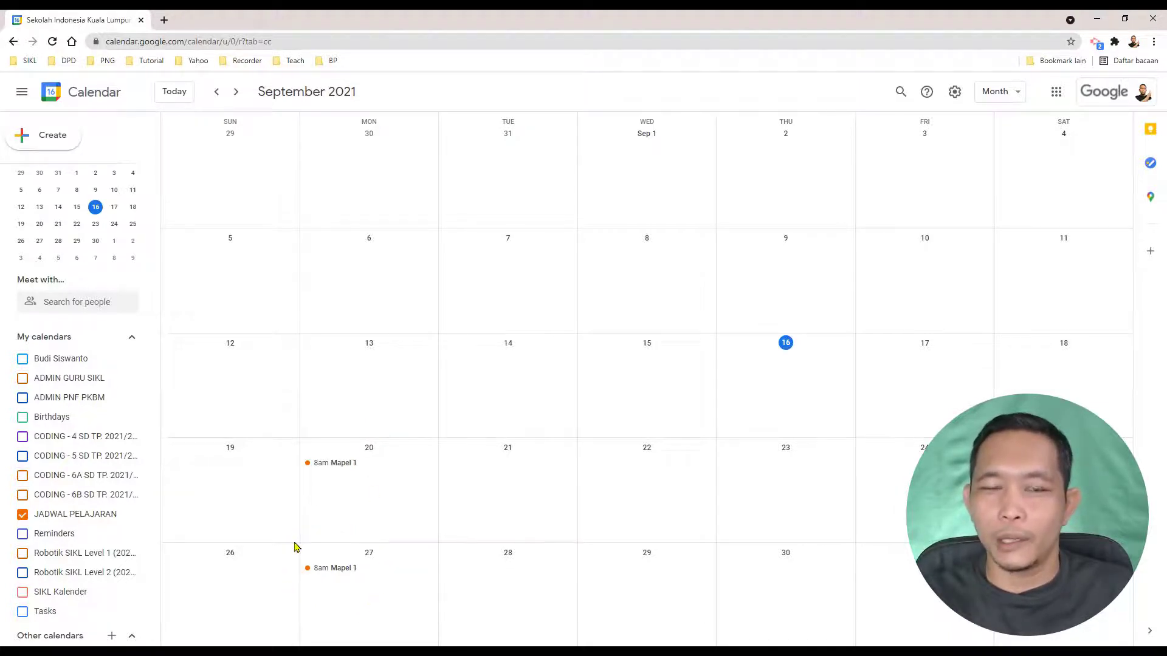
Check the repeated Mapel 1 events in October and November 2021, and switch the calendar to the week view.
{"action": "left_click", "coordinate": [235, 92]}
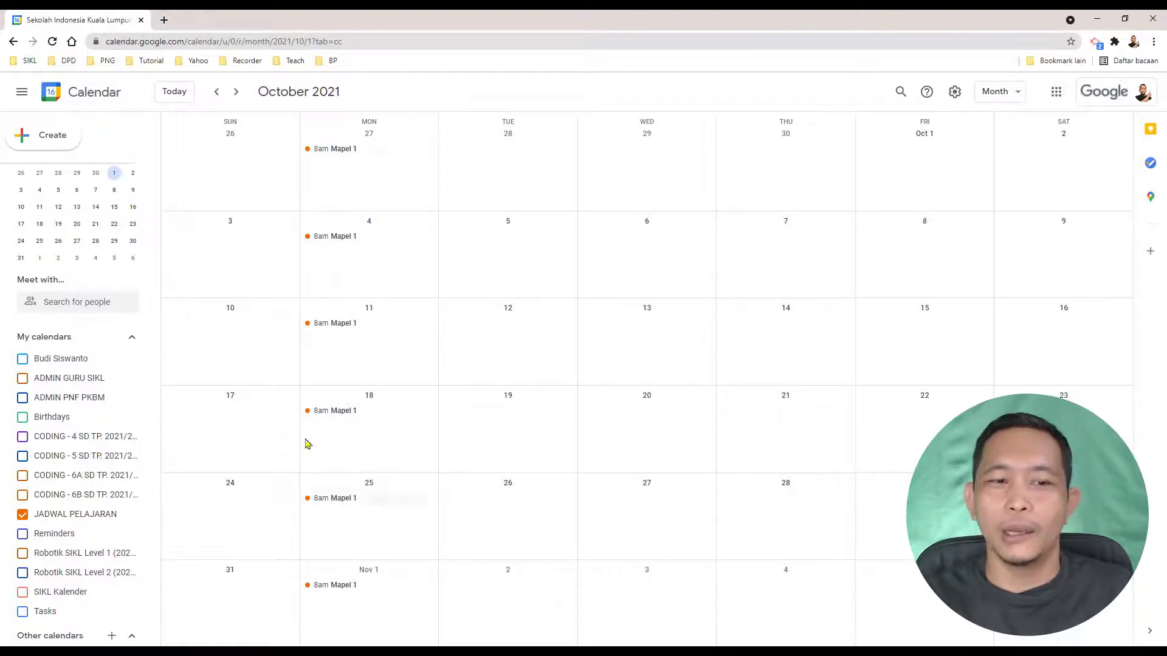
{"action": "left_click", "coordinate": [240, 95]}
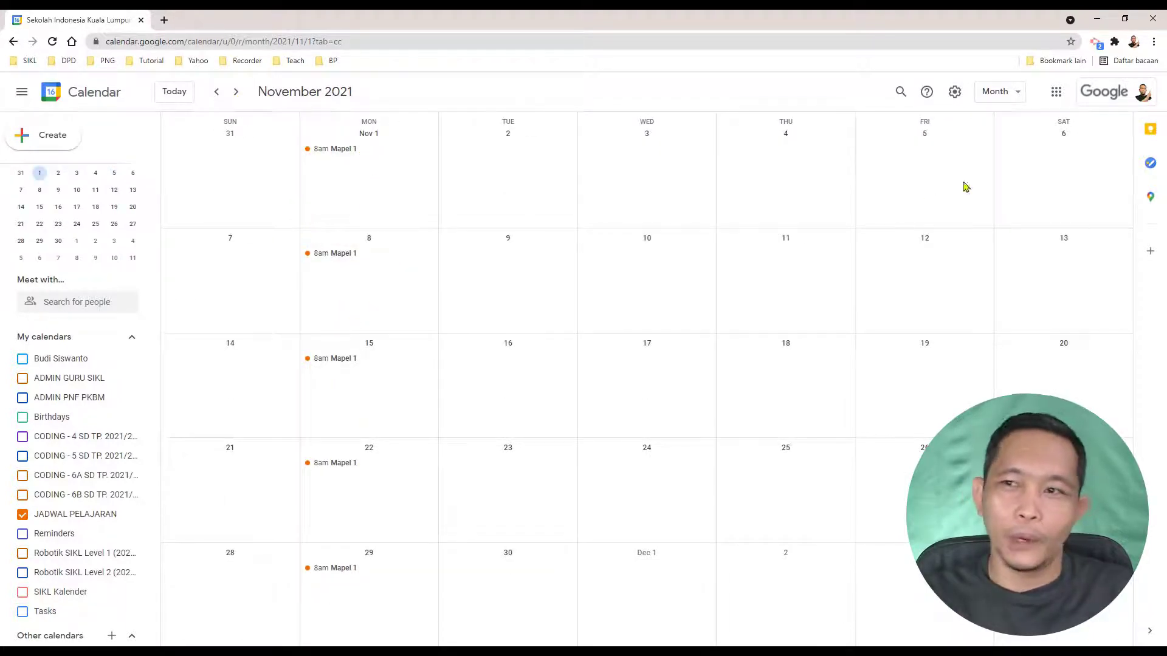
{"action": "left_click", "coordinate": [1017, 93]}
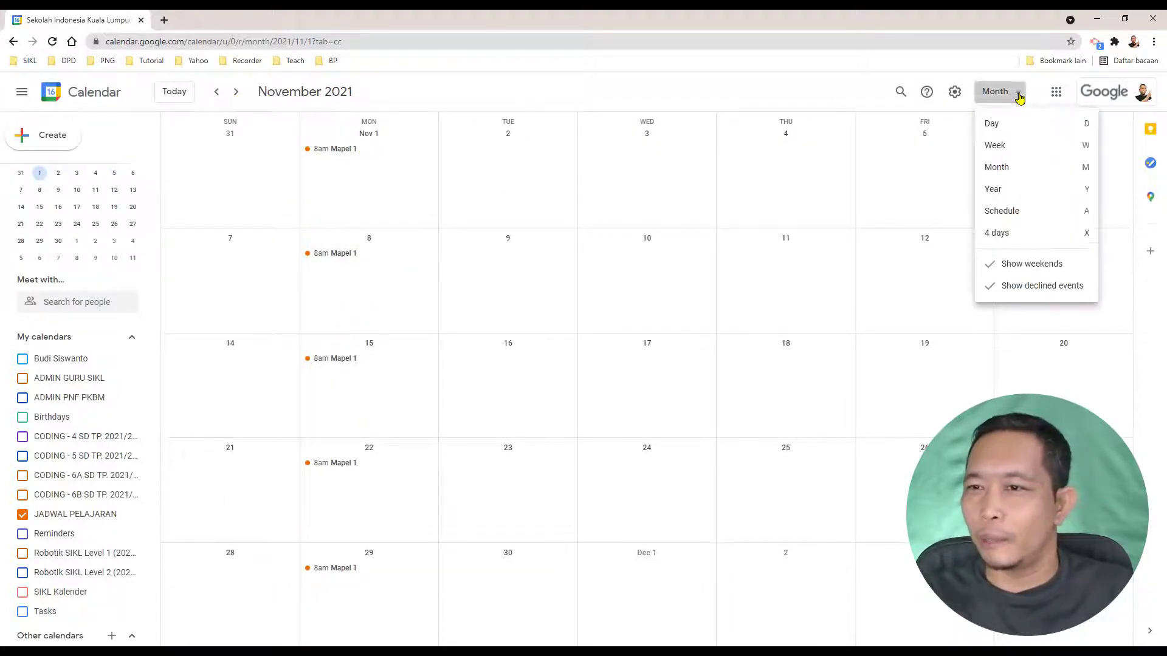
{"action": "left_click", "coordinate": [1001, 148]}
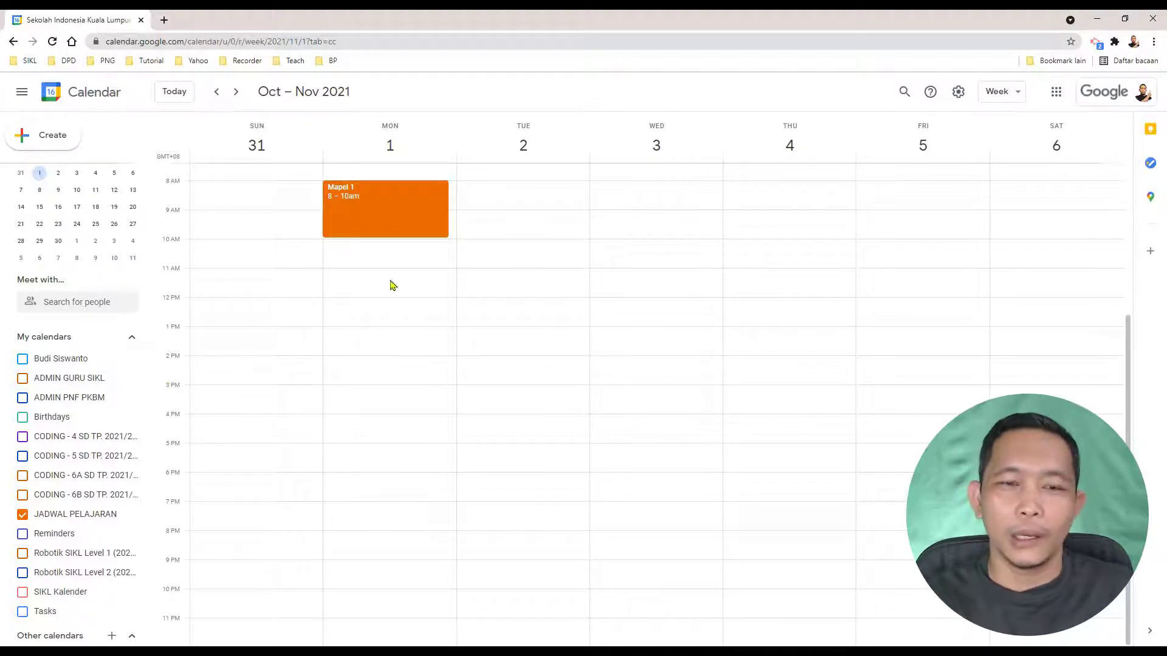
Open the settings and sharing options of the JADWAL PELAJARAN calendar.
{"action": "scroll", "coordinate": [161, 352], "scroll_direction": "down", "scroll_amount": 1}
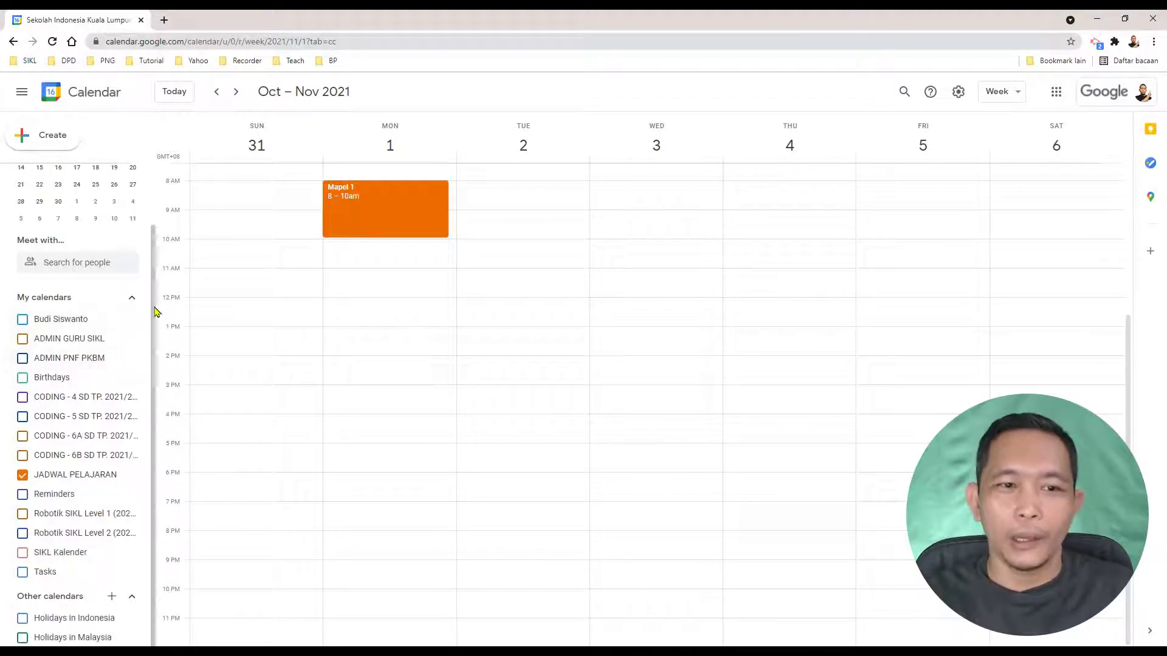
{"action": "scroll", "coordinate": [162, 286], "scroll_direction": "up", "scroll_amount": 2}
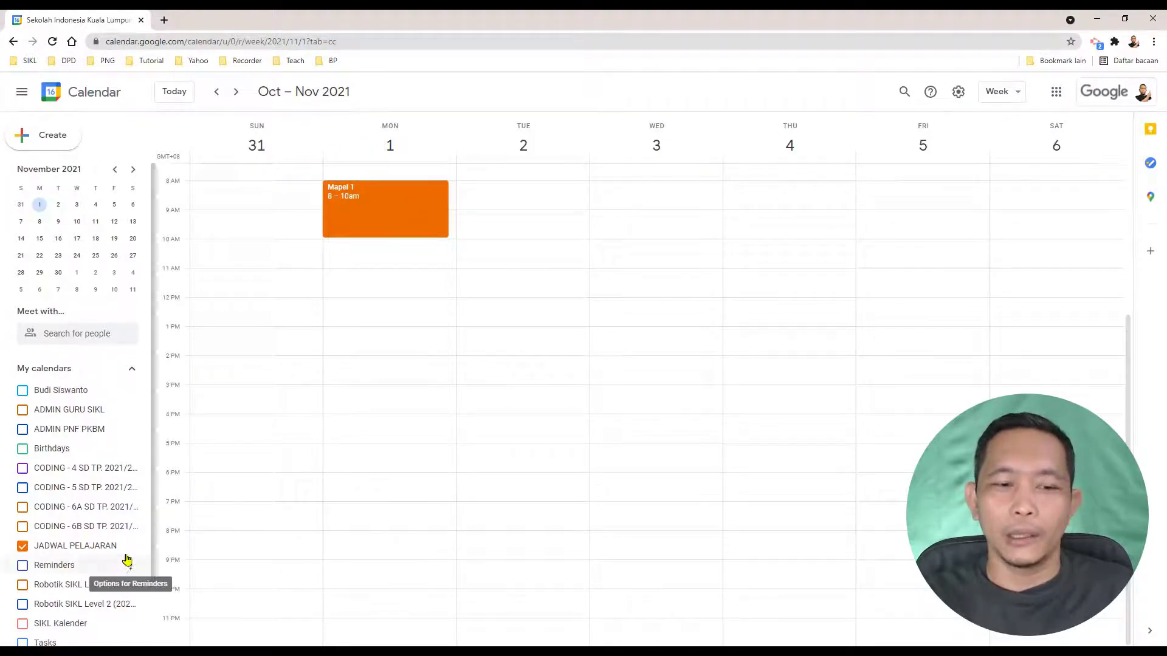
{"action": "mouse_move", "coordinate": [120, 547]}
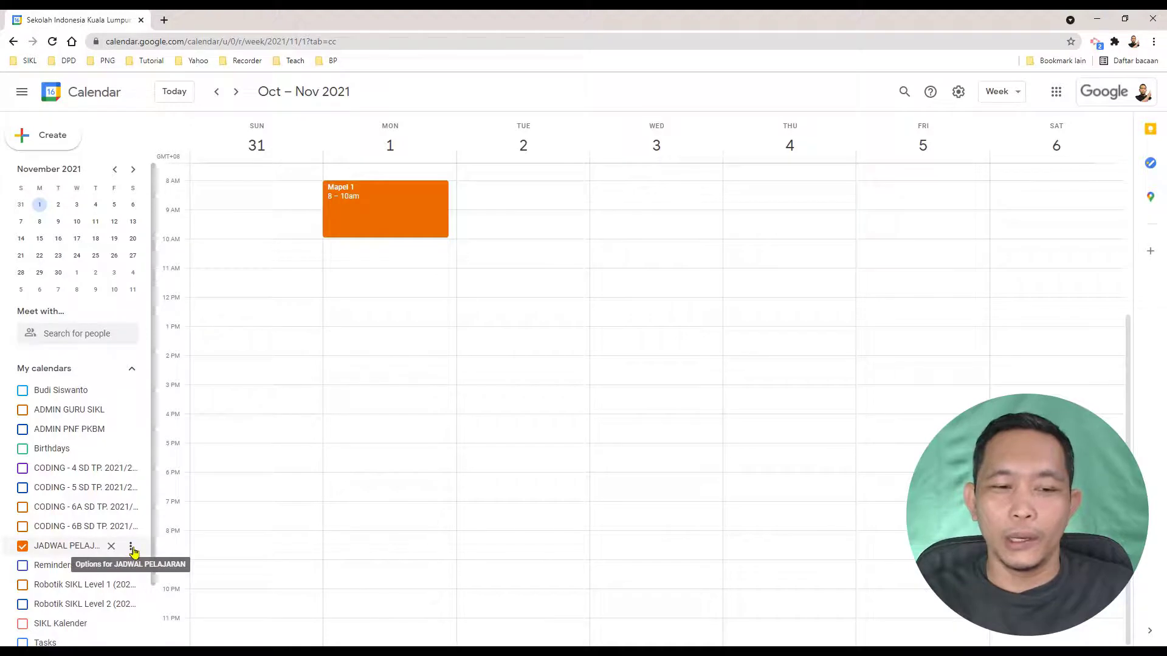
{"action": "left_click", "coordinate": [132, 550]}
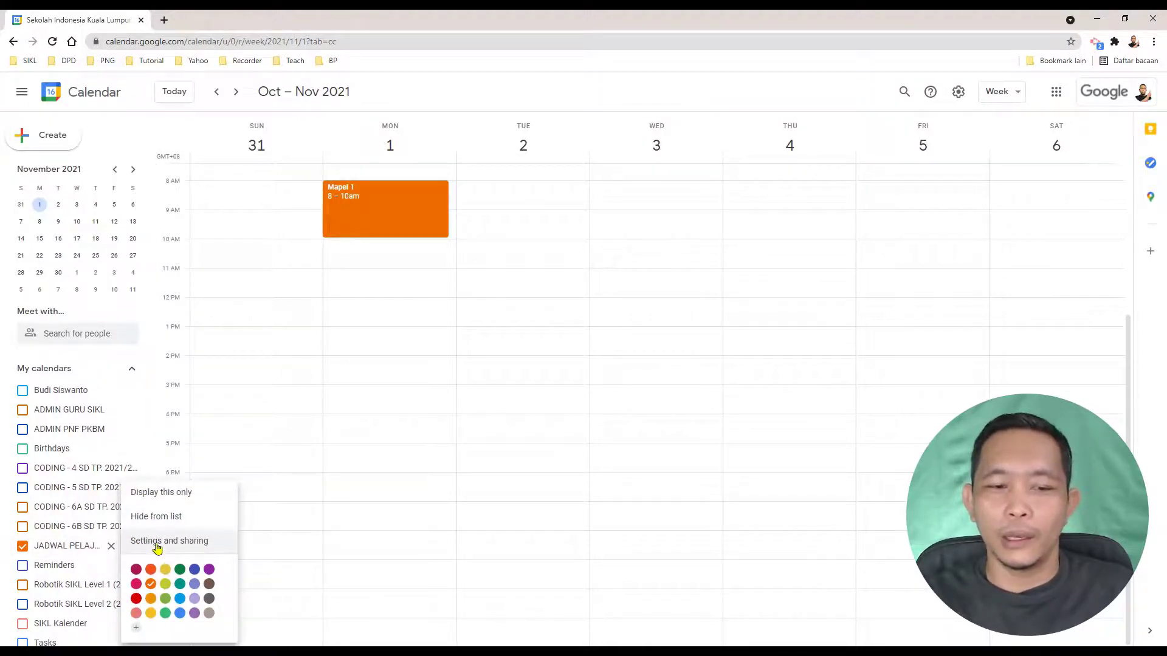
{"action": "left_click", "coordinate": [156, 543]}
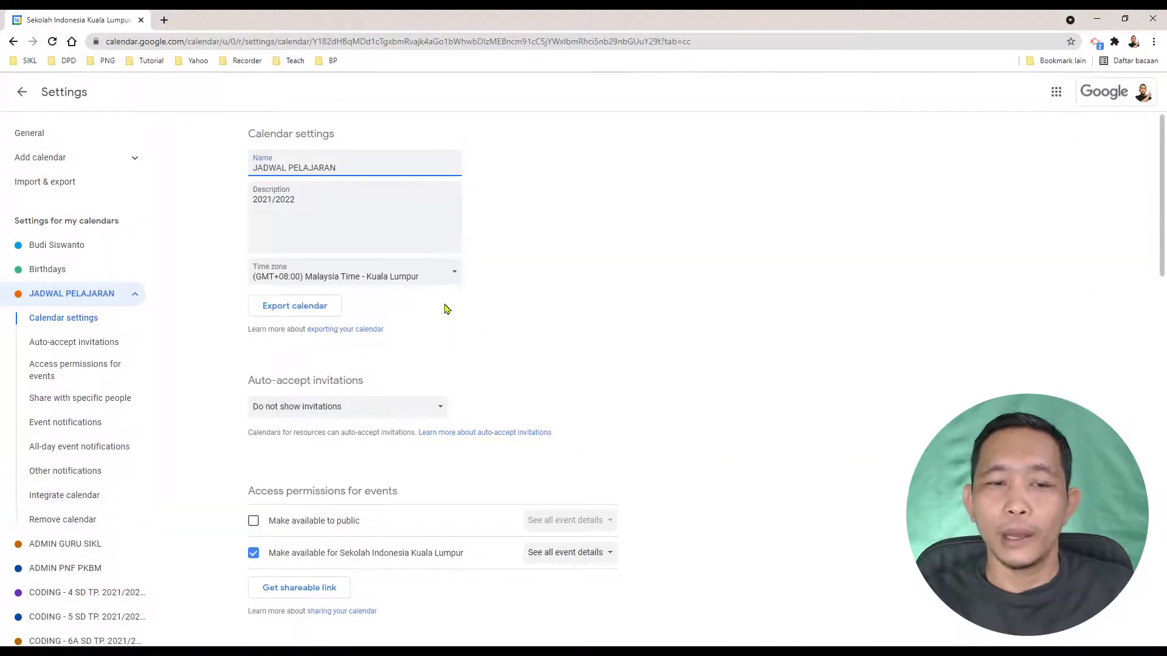
Make the calendar available to the public in its event access permissions and accept the public visibility.
{"action": "scroll", "coordinate": [508, 256], "scroll_direction": "down", "scroll_amount": 4}
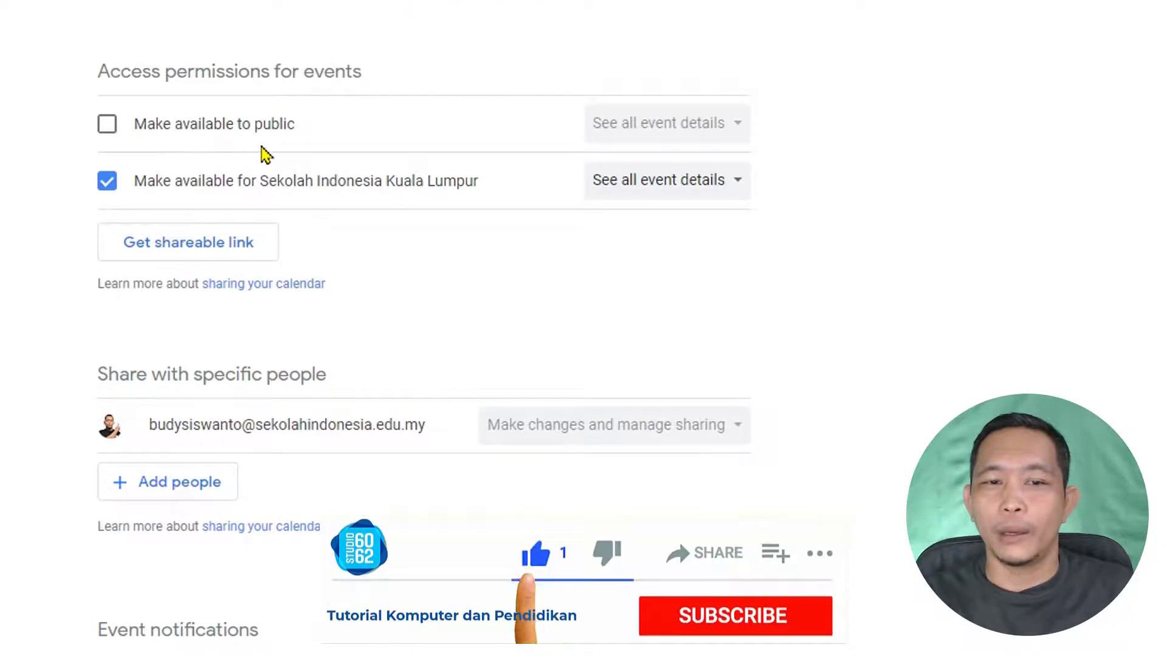
{"action": "left_click", "coordinate": [108, 129]}
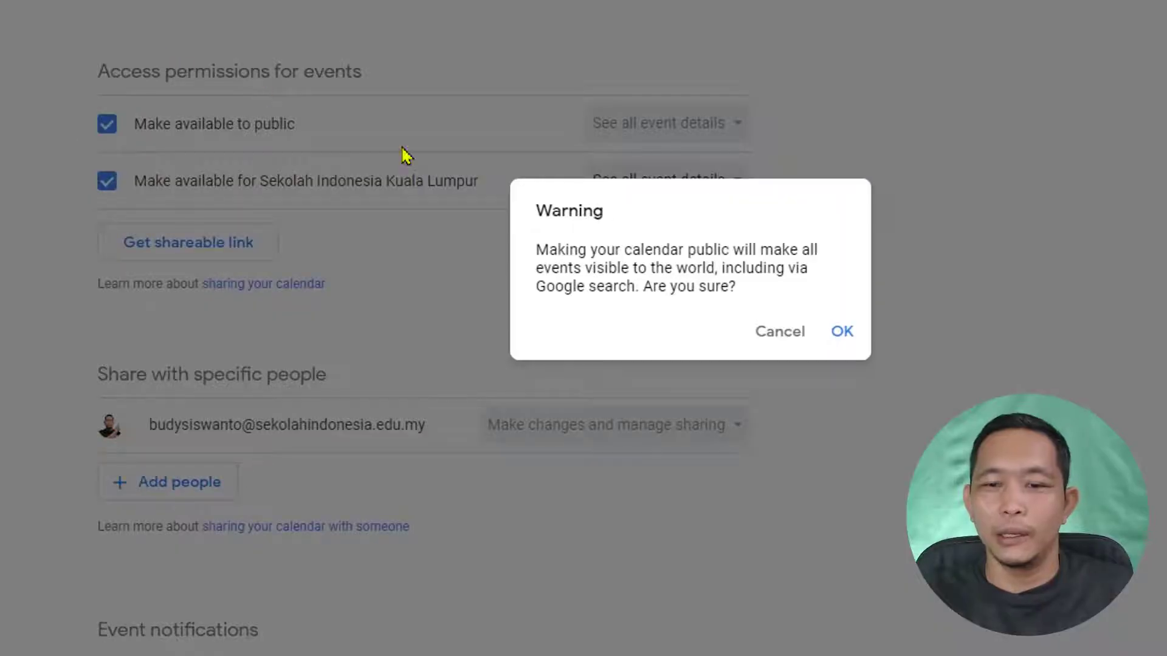
{"action": "left_click", "coordinate": [842, 333]}
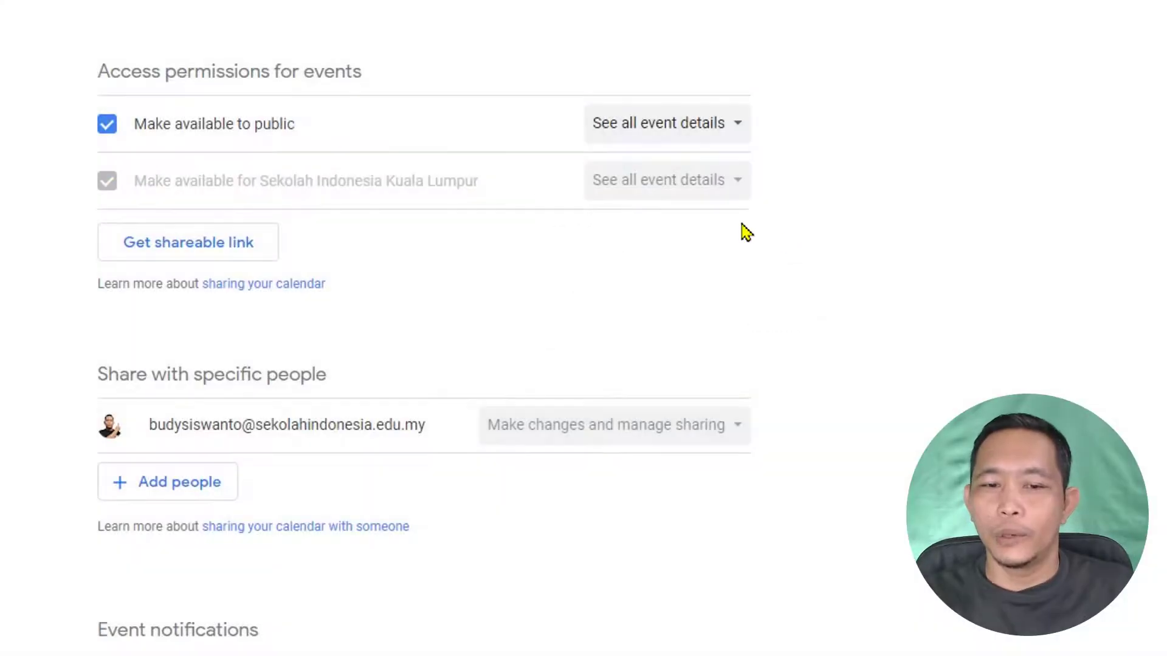
Copy the calendar's public URL from the Integrate calendar section.
{"action": "scroll", "coordinate": [591, 180], "scroll_direction": "down", "scroll_amount": 5}
{"action": "scroll", "coordinate": [554, 170], "scroll_direction": "down", "scroll_amount": 15}
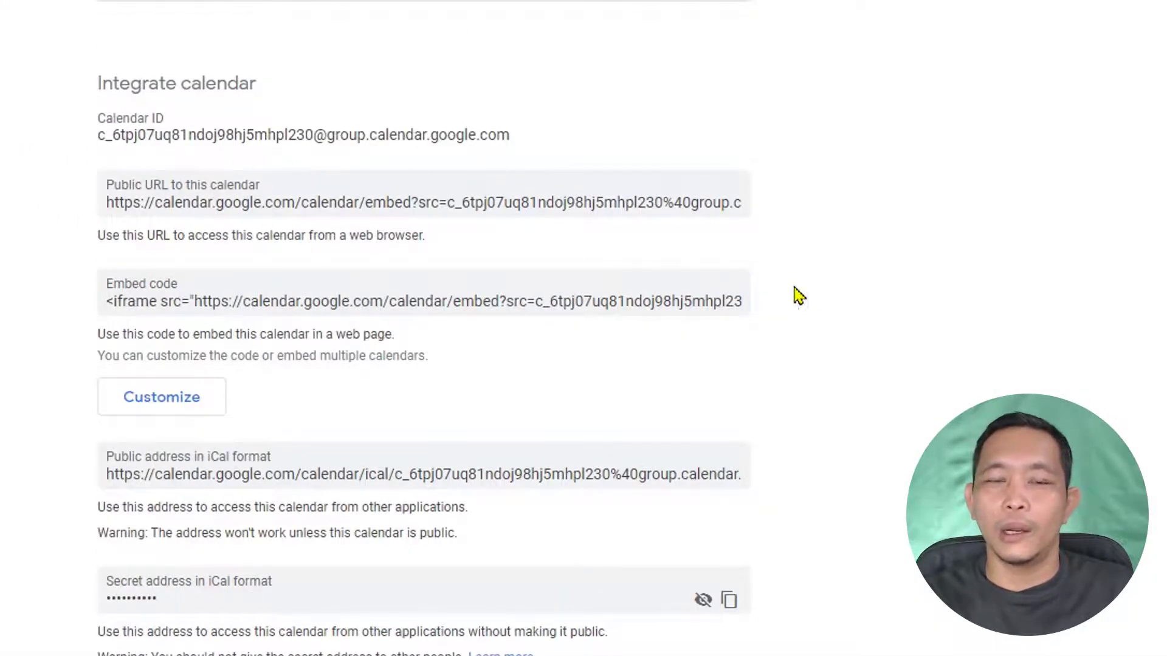
{"action": "left_click", "coordinate": [115, 202]}
{"action": "left_click_drag", "start_coordinate": [114, 201], "coordinate": [448, 200]}
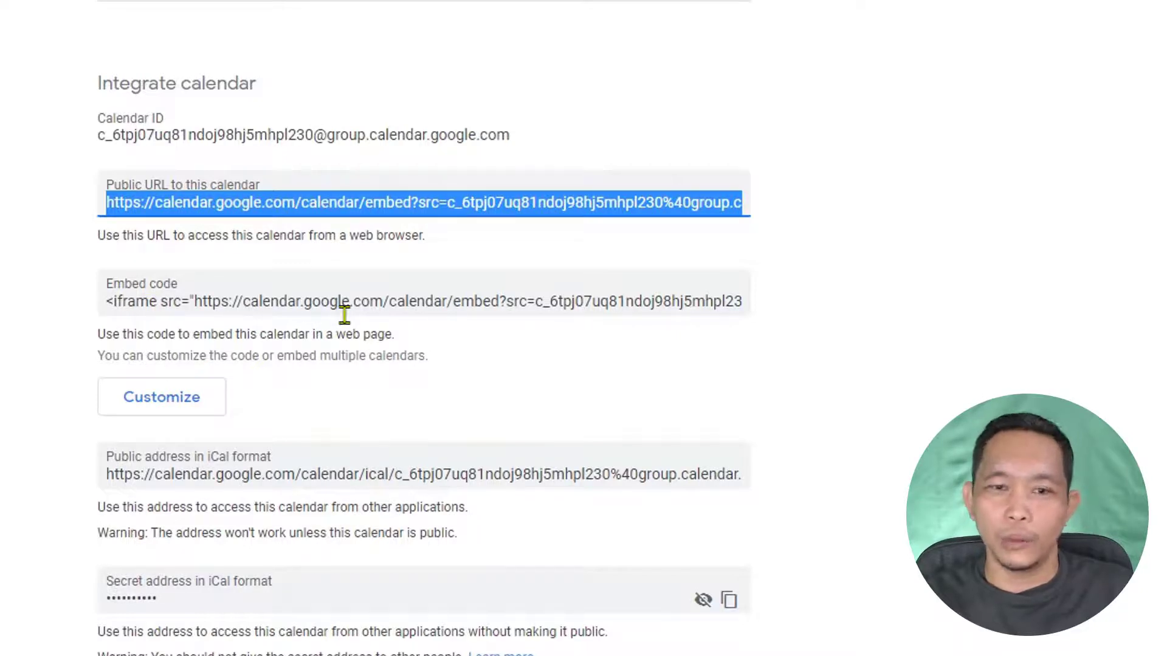
{"action": "triple_click", "coordinate": [333, 201]}
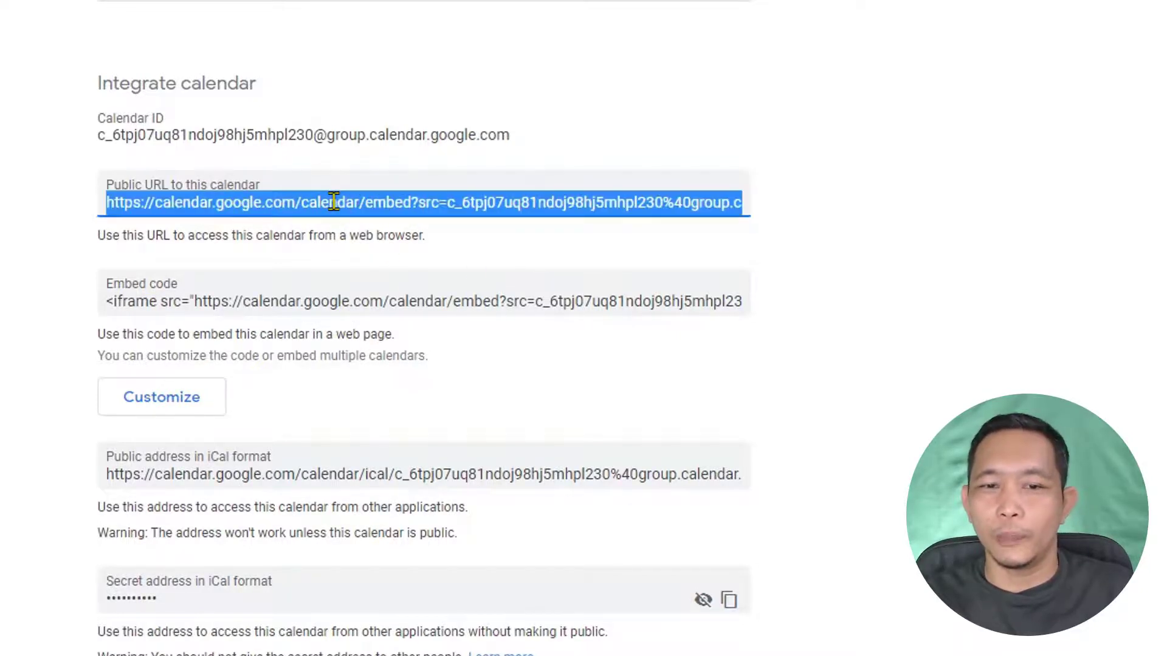
{"action": "right_click", "coordinate": [333, 200]}
{"action": "left_click", "coordinate": [365, 219]}
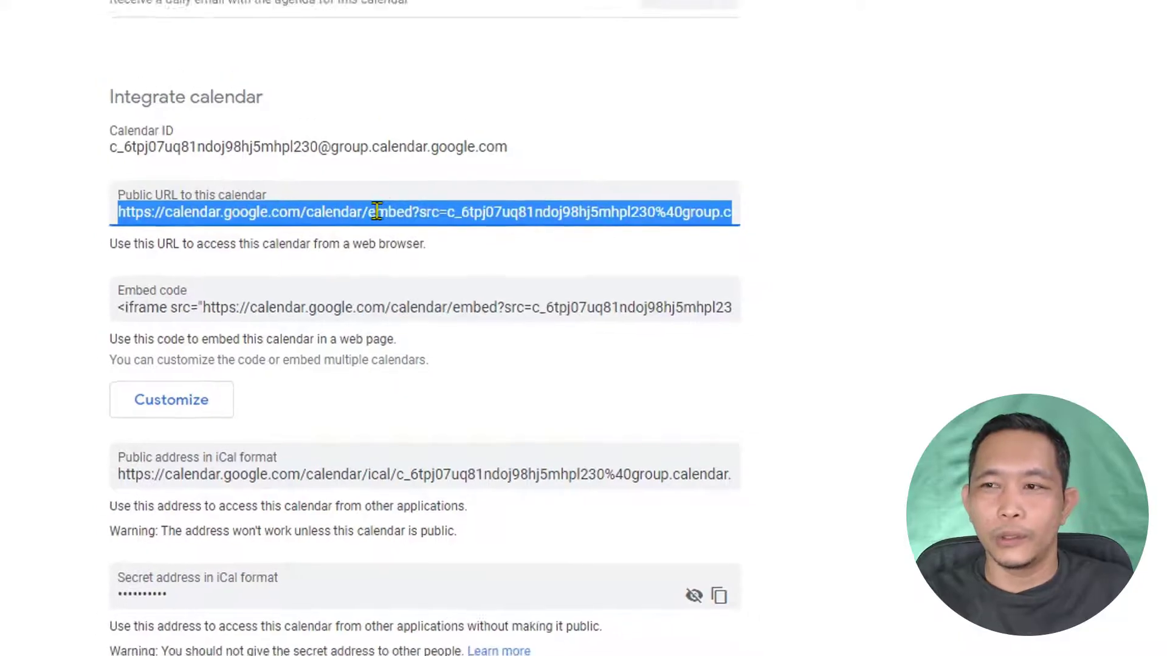
Switch to another browser profile and open the copied public calendar URL there.
{"action": "left_click", "coordinate": [1134, 42]}
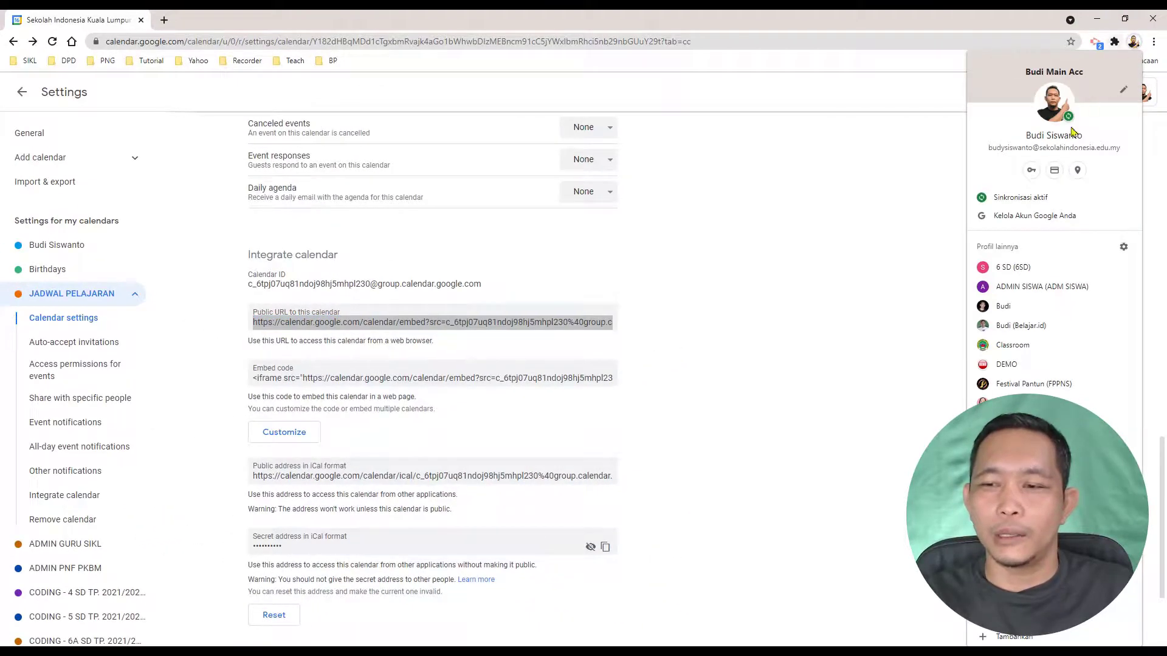
{"action": "left_click", "coordinate": [1001, 308]}
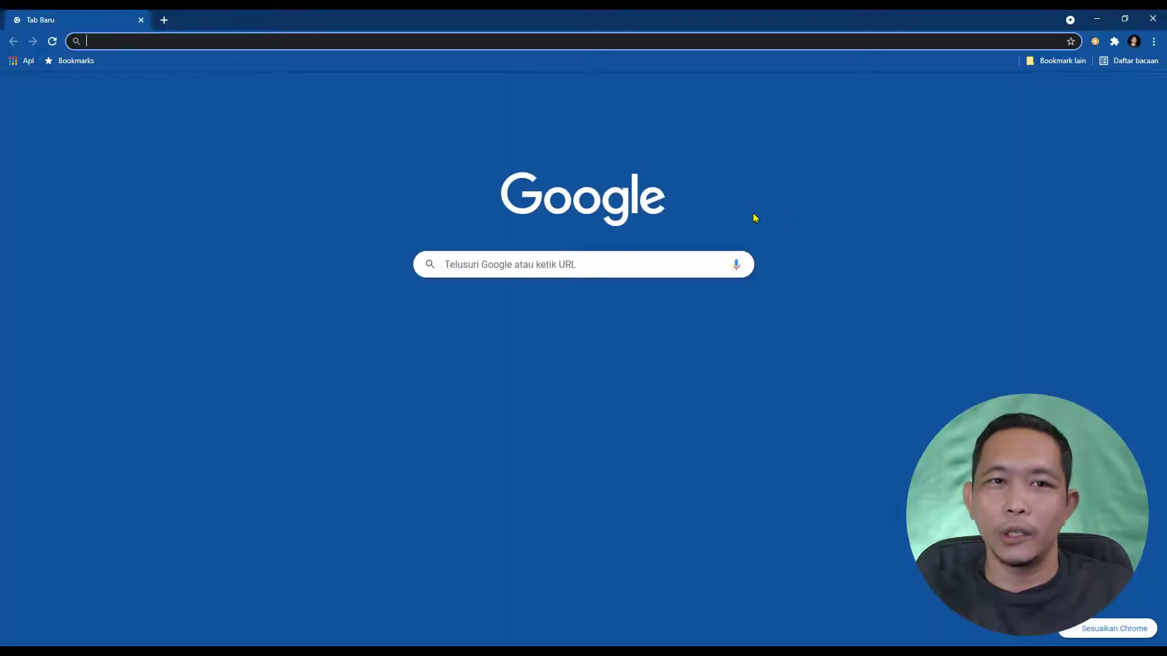
{"action": "right_click", "coordinate": [477, 40]}
{"action": "left_click", "coordinate": [520, 120]}
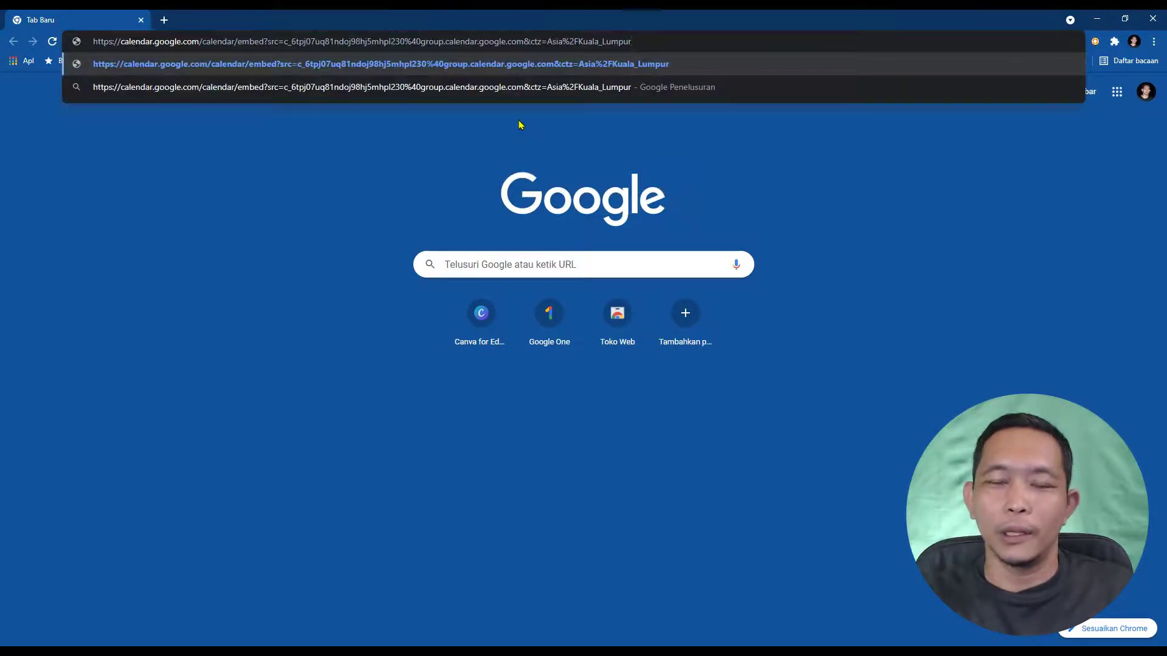
{"action": "key", "text": "Return"}
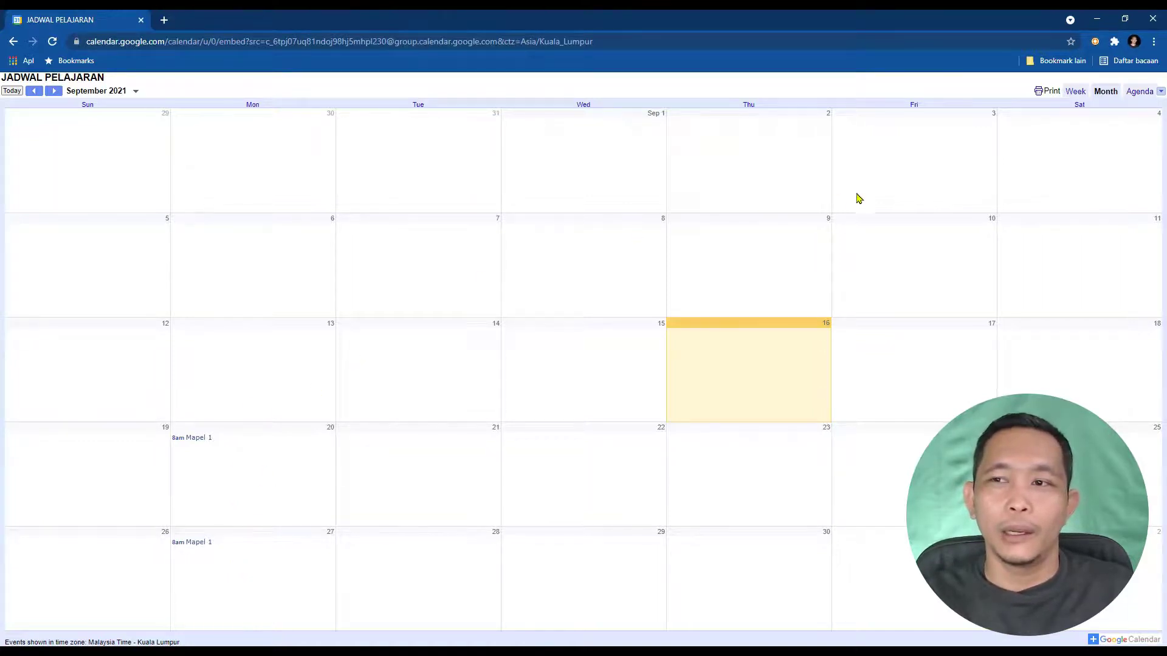
View the public JADWAL PELAJARAN calendar by week, by month and as an agenda.
{"action": "left_click", "coordinate": [1075, 92]}
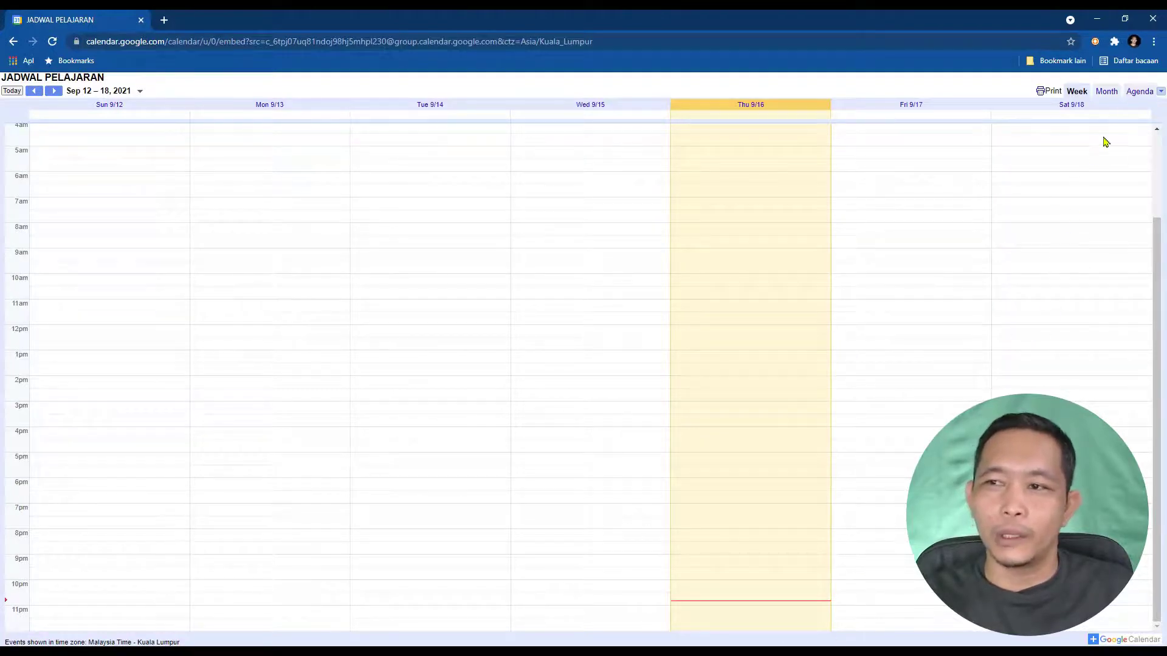
{"action": "left_click", "coordinate": [1107, 93]}
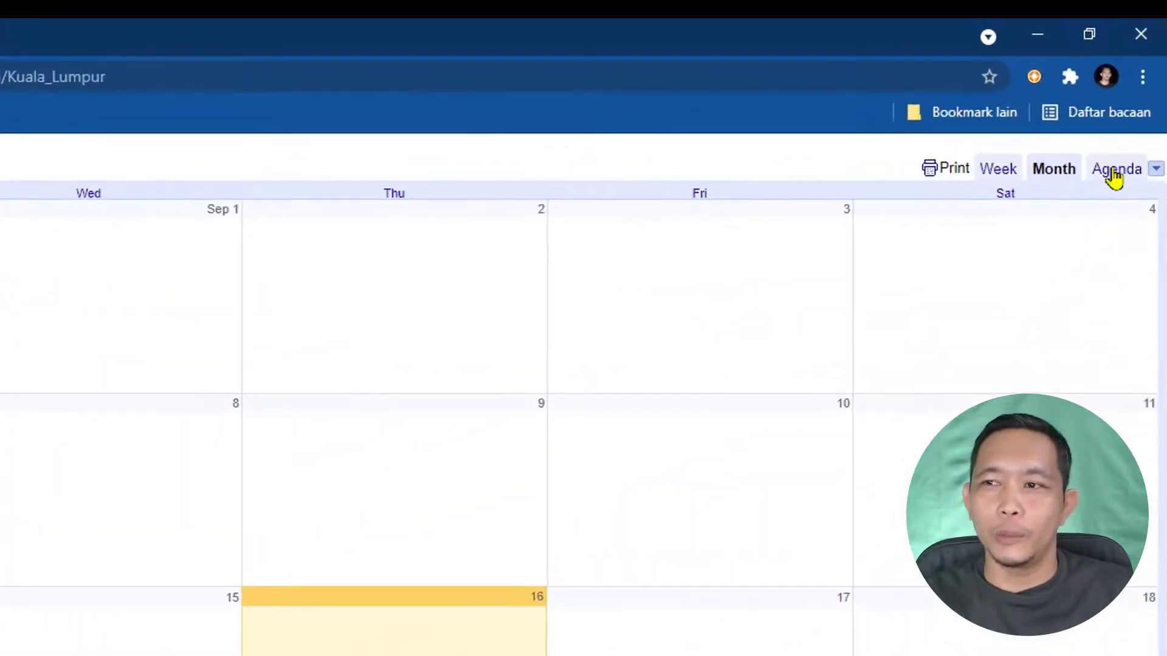
{"action": "left_click", "coordinate": [1115, 176]}
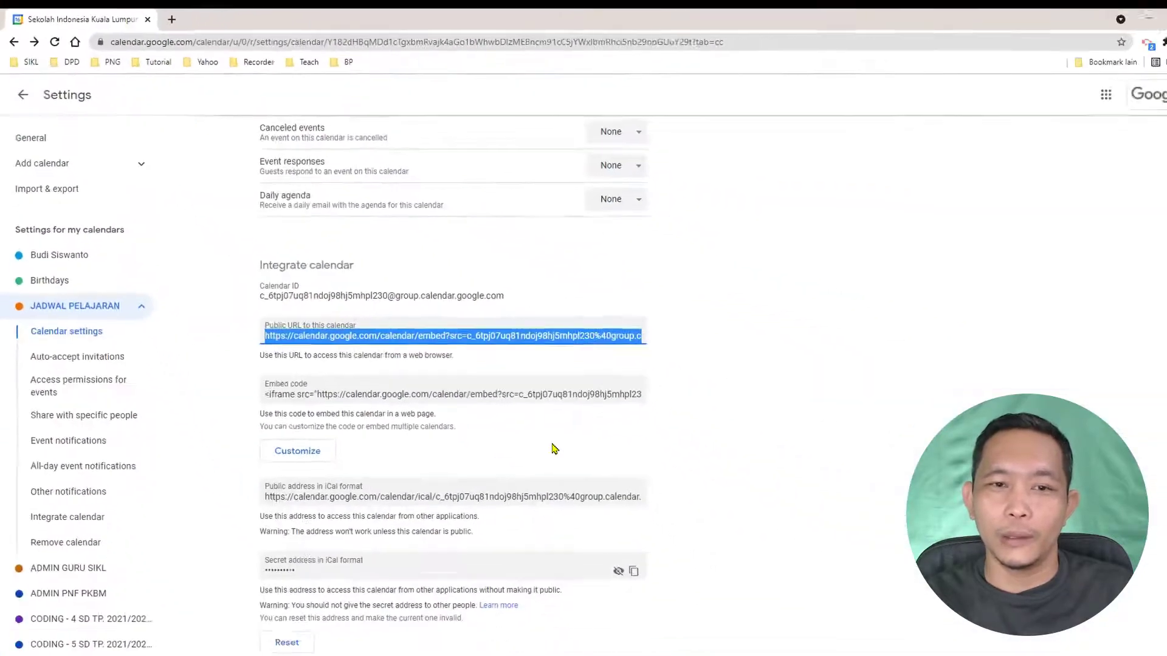
Return from the settings to the calendar and create a new event titled Mapel 2.
{"action": "left_click", "coordinate": [20, 97]}
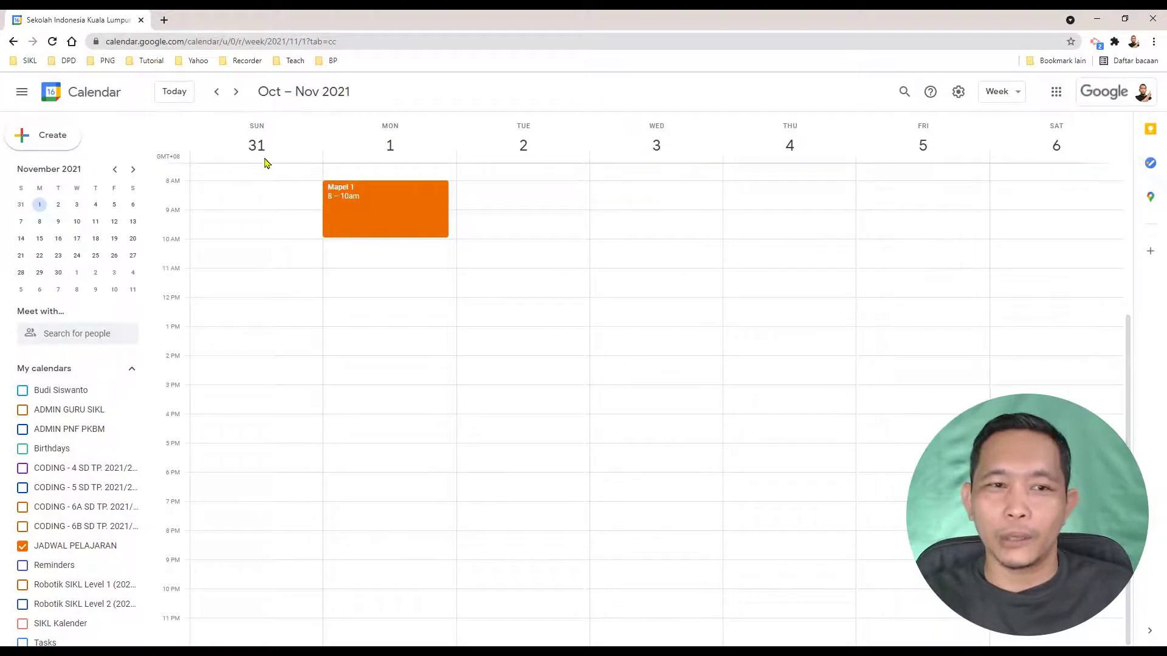
{"action": "left_click", "coordinate": [54, 137]}
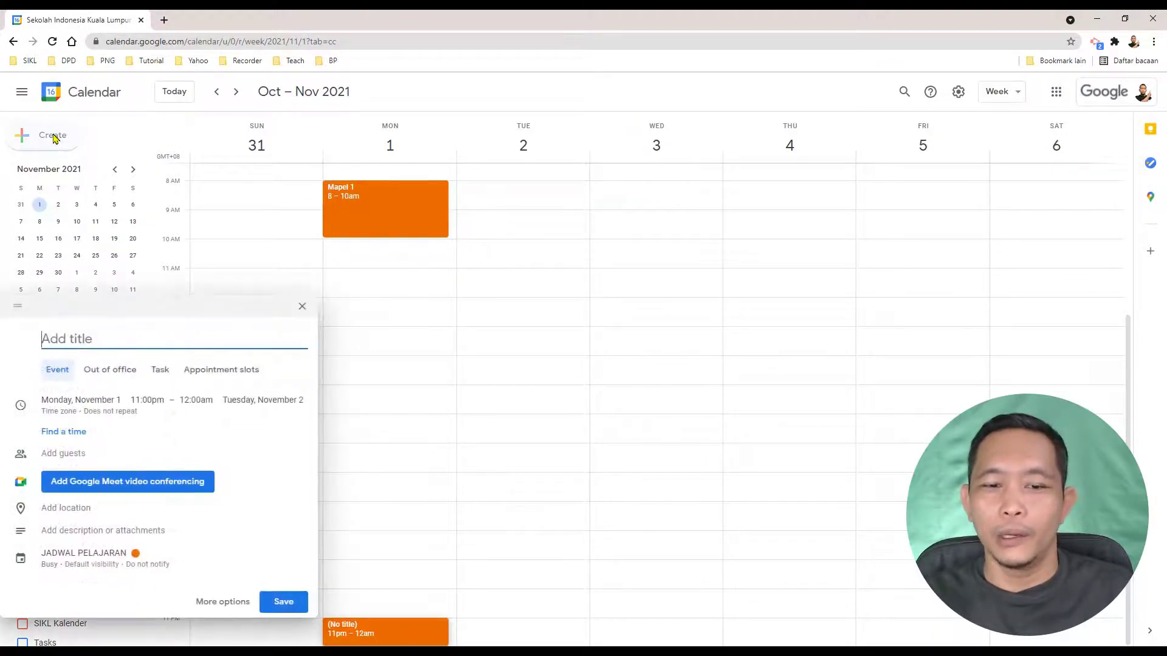
{"action": "left_click_drag", "start_coordinate": [128, 304], "coordinate": [584, 137]}
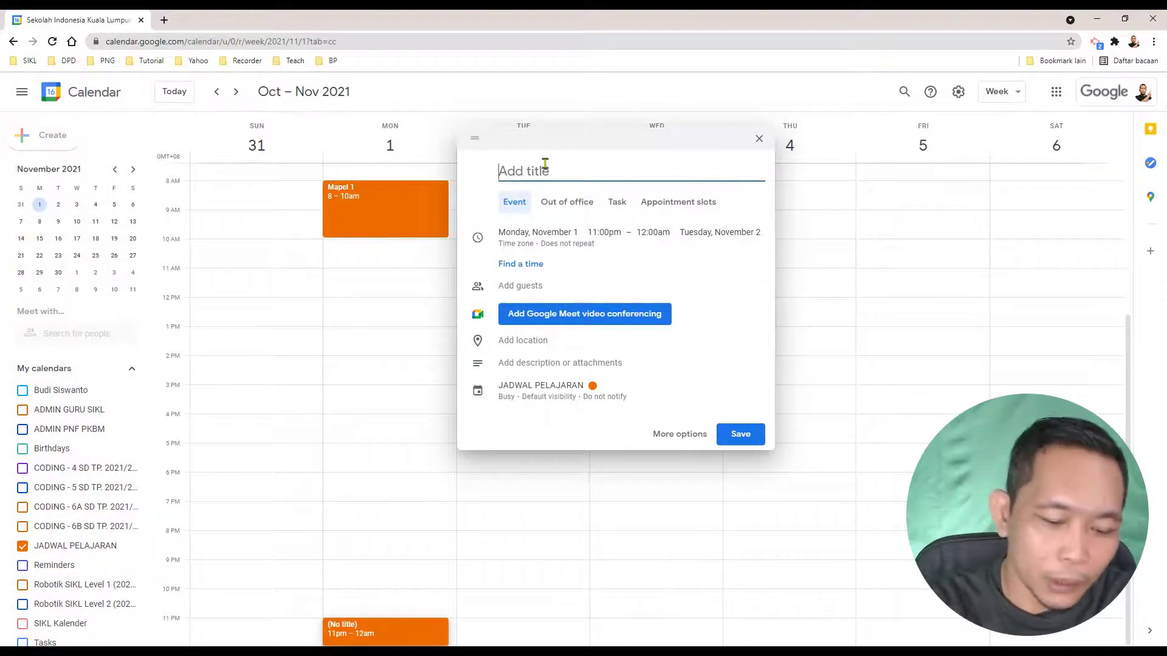
{"action": "type", "text": "Map"}
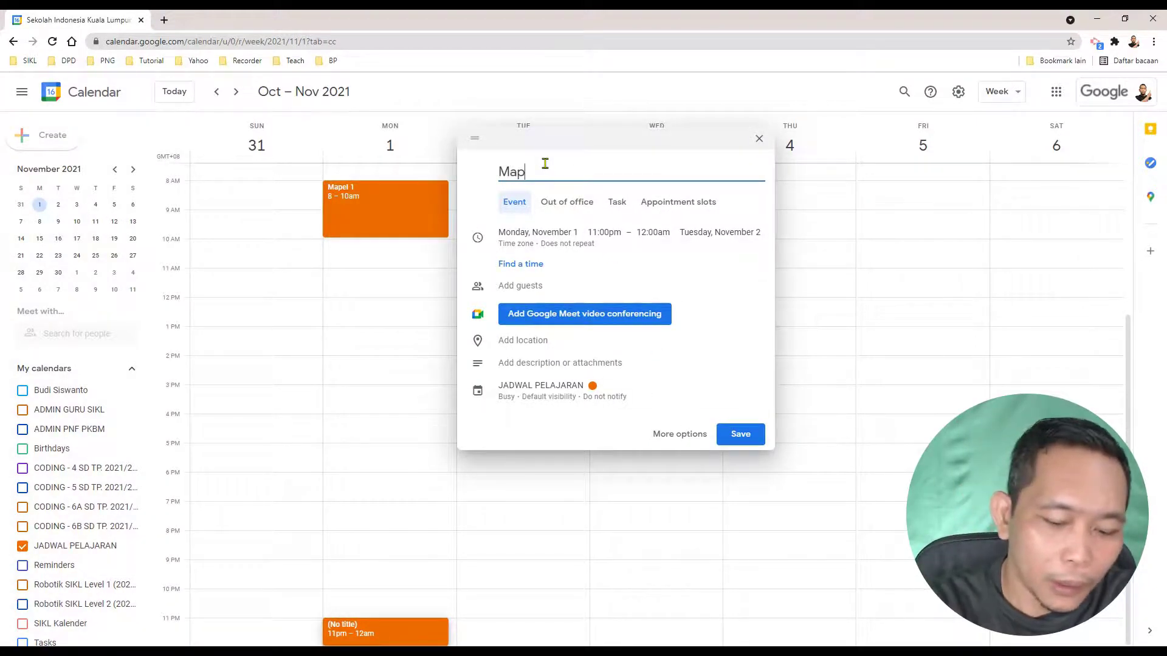
{"action": "type", "text": "el 2"}
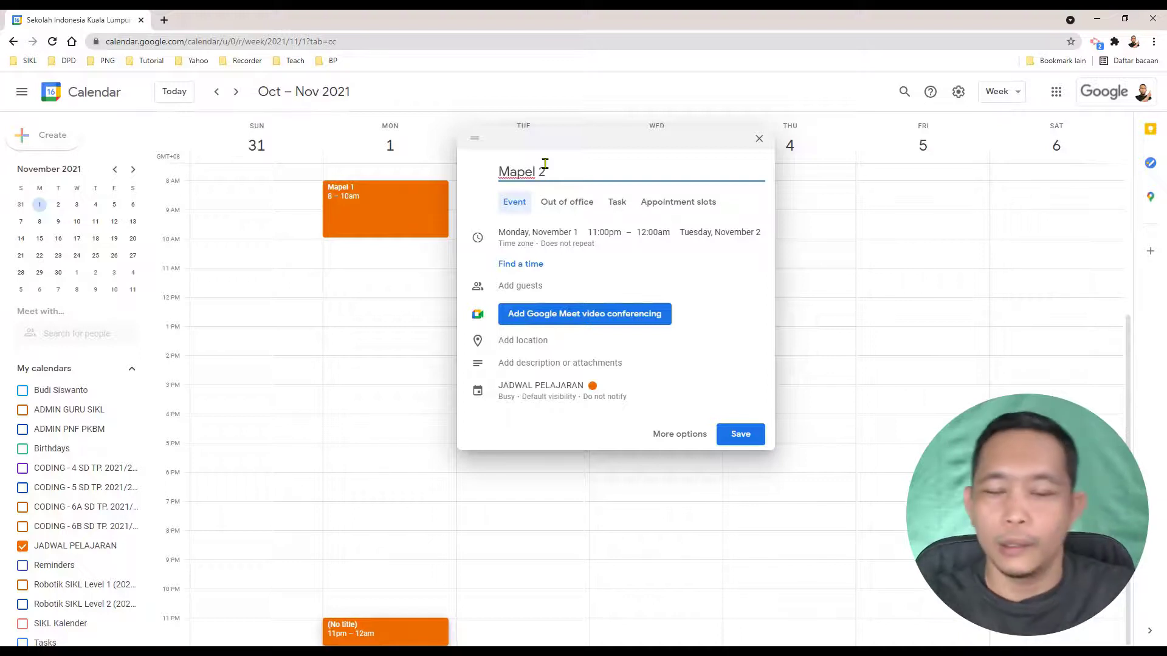
Change the Mapel 2 event's color to light blue, leaving it in the JADWAL PELAJARAN calendar.
{"action": "left_click", "coordinate": [591, 389]}
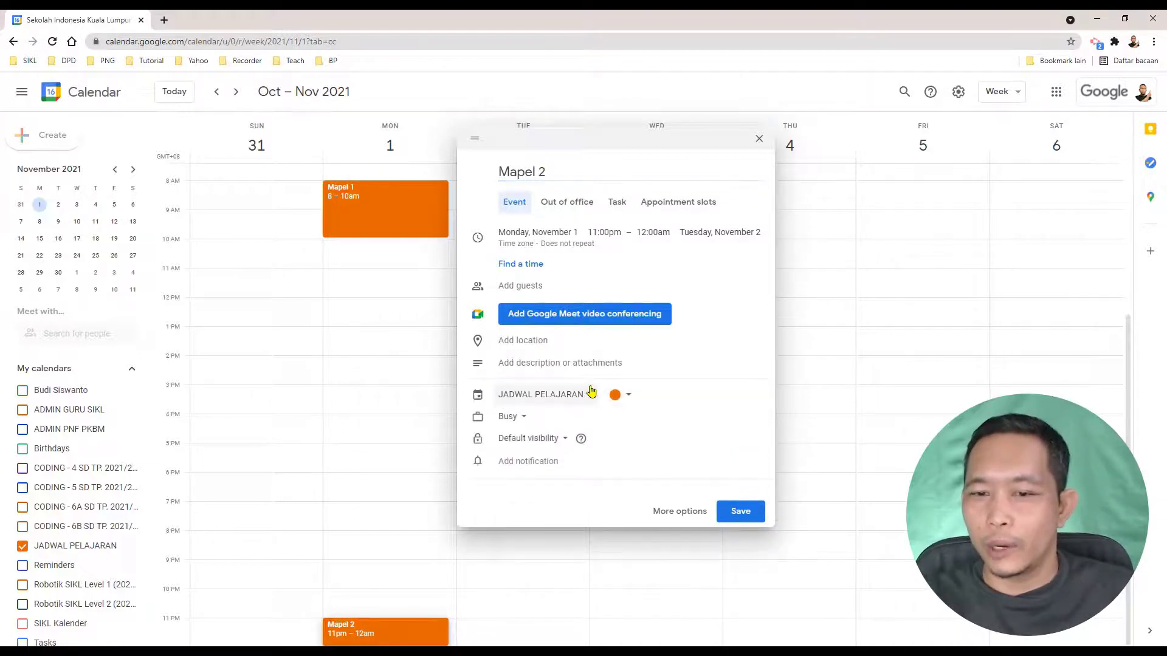
{"action": "left_click", "coordinate": [622, 395]}
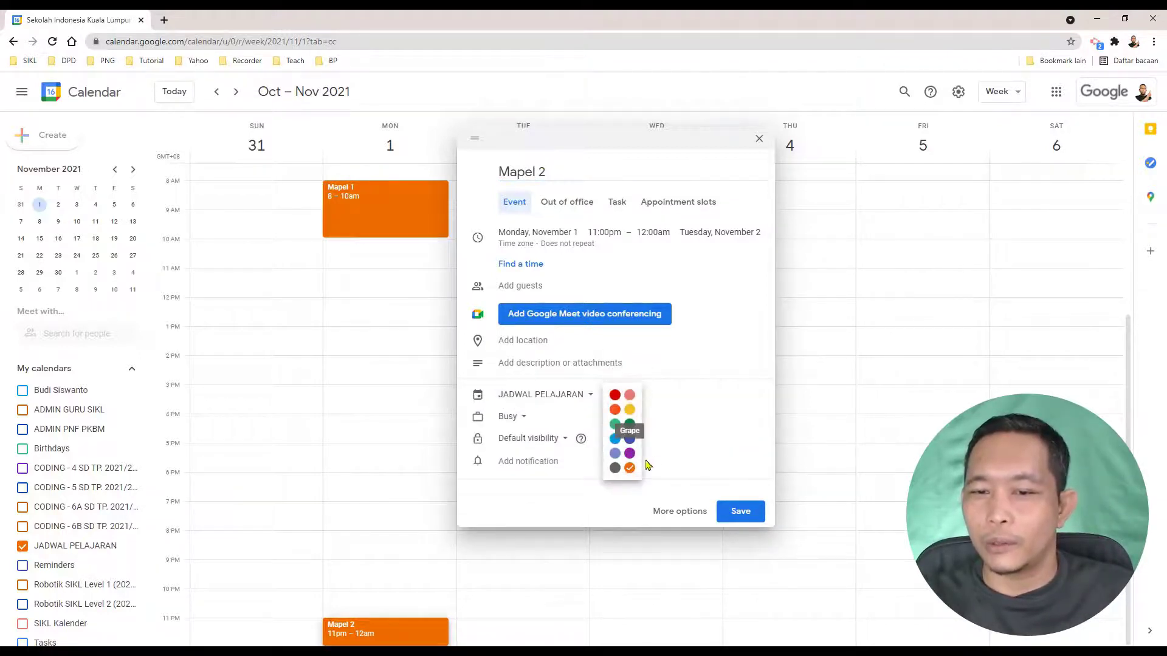
{"action": "left_click", "coordinate": [629, 439]}
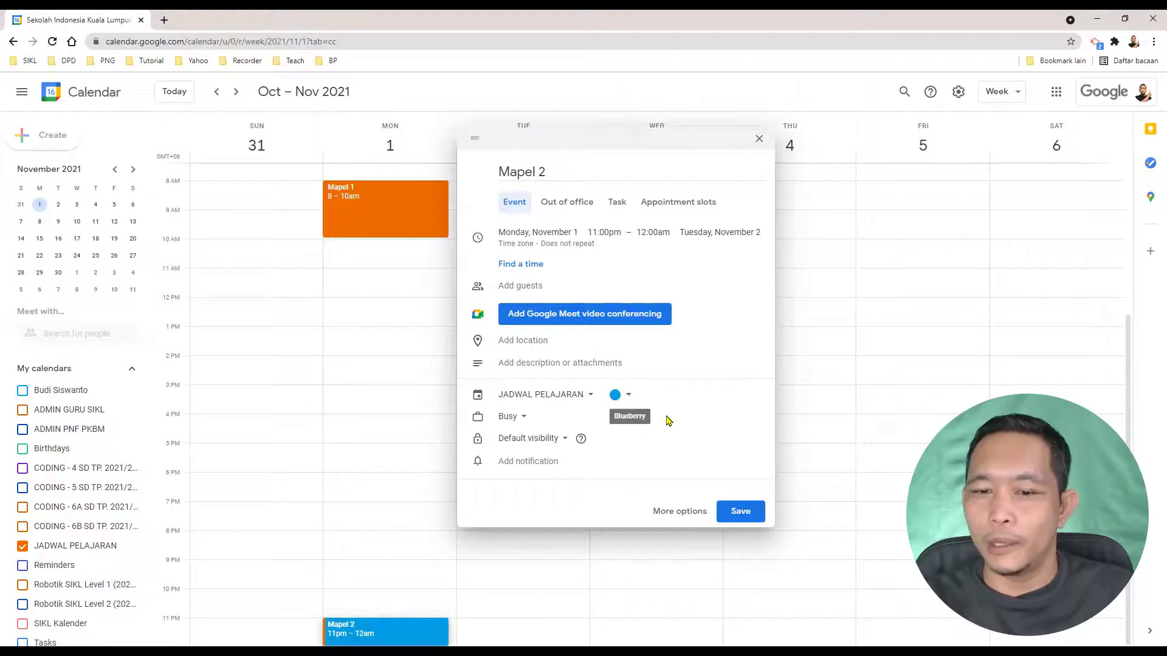
Open the full details of the Mapel 2 event and set its start time to 10:00am.
{"action": "left_click", "coordinate": [680, 513]}
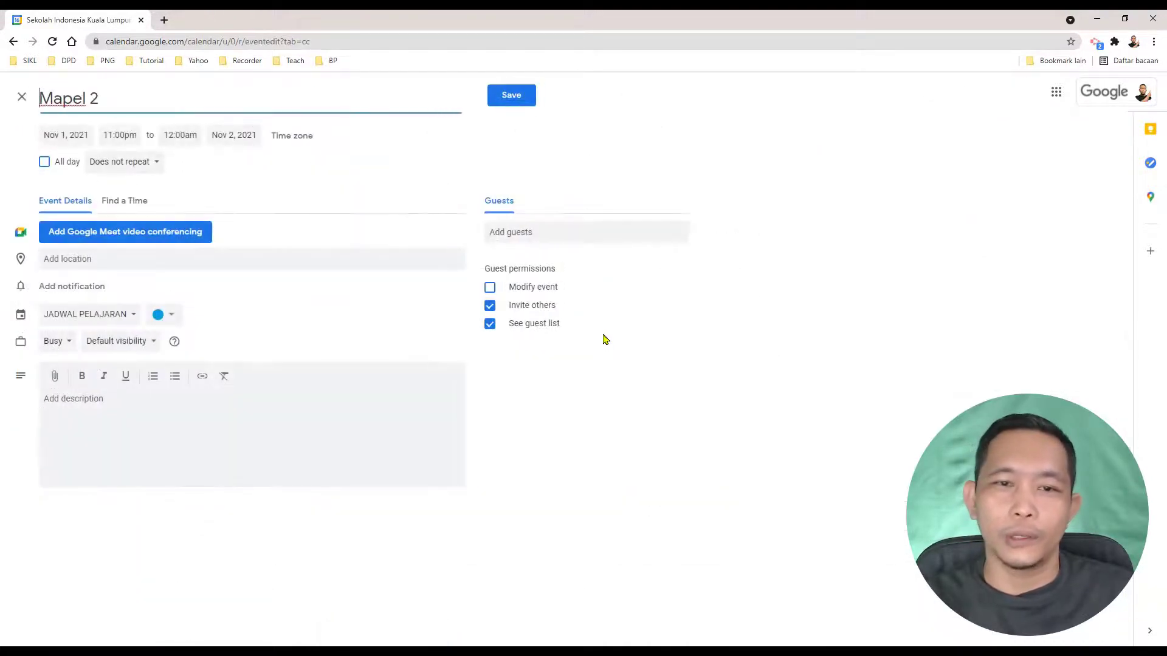
{"action": "left_click", "coordinate": [121, 134]}
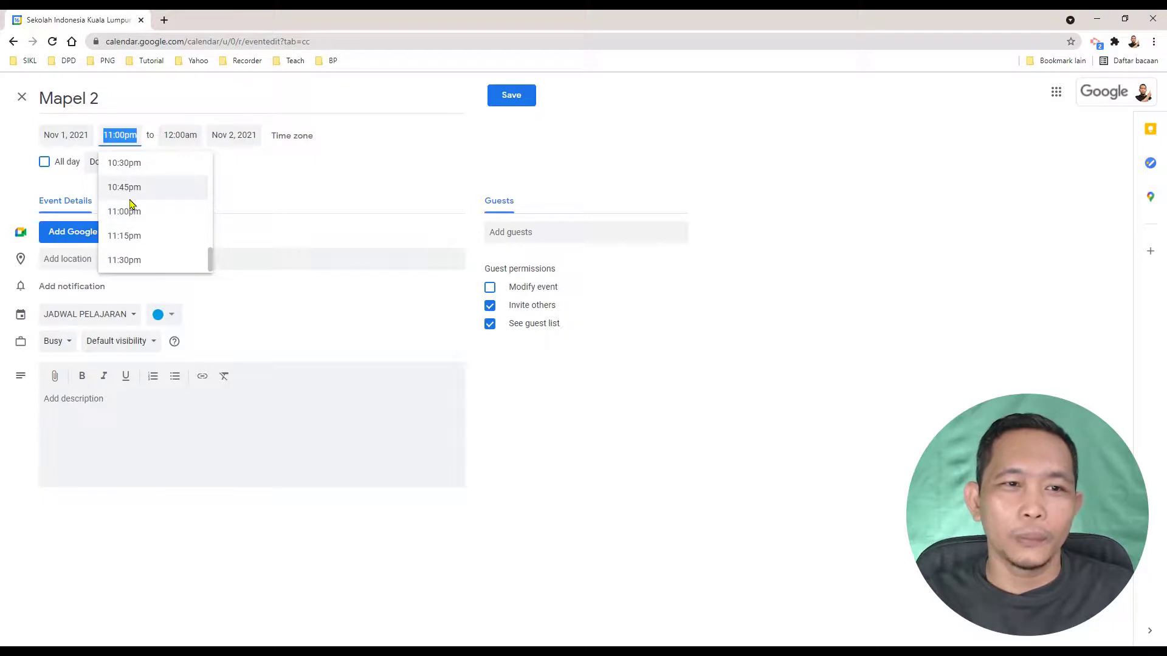
{"action": "scroll", "coordinate": [129, 194], "scroll_direction": "up", "scroll_amount": 2}
{"action": "left_click", "coordinate": [190, 180]}
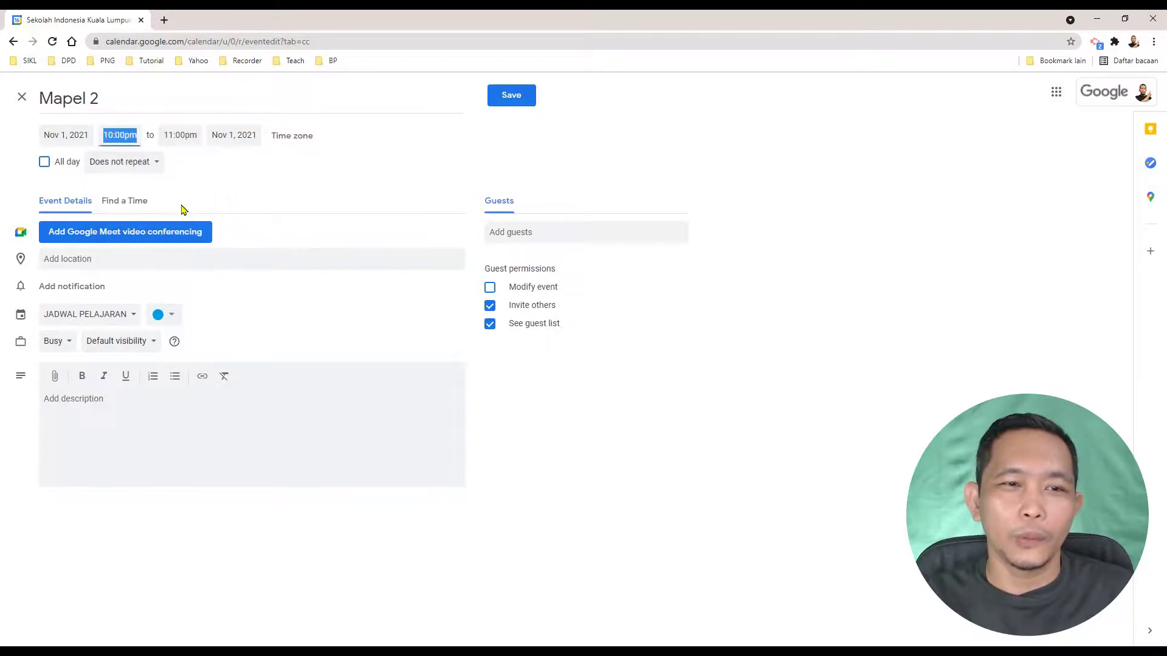
{"action": "left_click", "coordinate": [134, 141]}
{"action": "scroll", "coordinate": [150, 197], "scroll_direction": "up", "scroll_amount": 10}
{"action": "scroll", "coordinate": [149, 200], "scroll_direction": "up", "scroll_amount": 10}
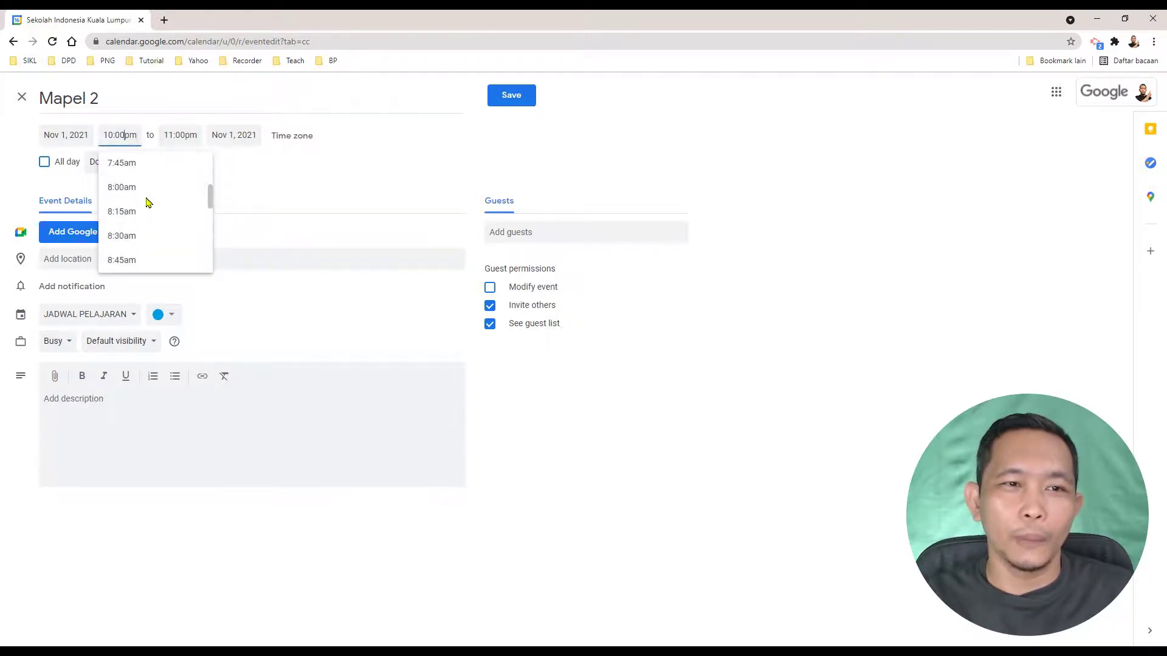
{"action": "scroll", "coordinate": [145, 204], "scroll_direction": "down", "scroll_amount": 2}
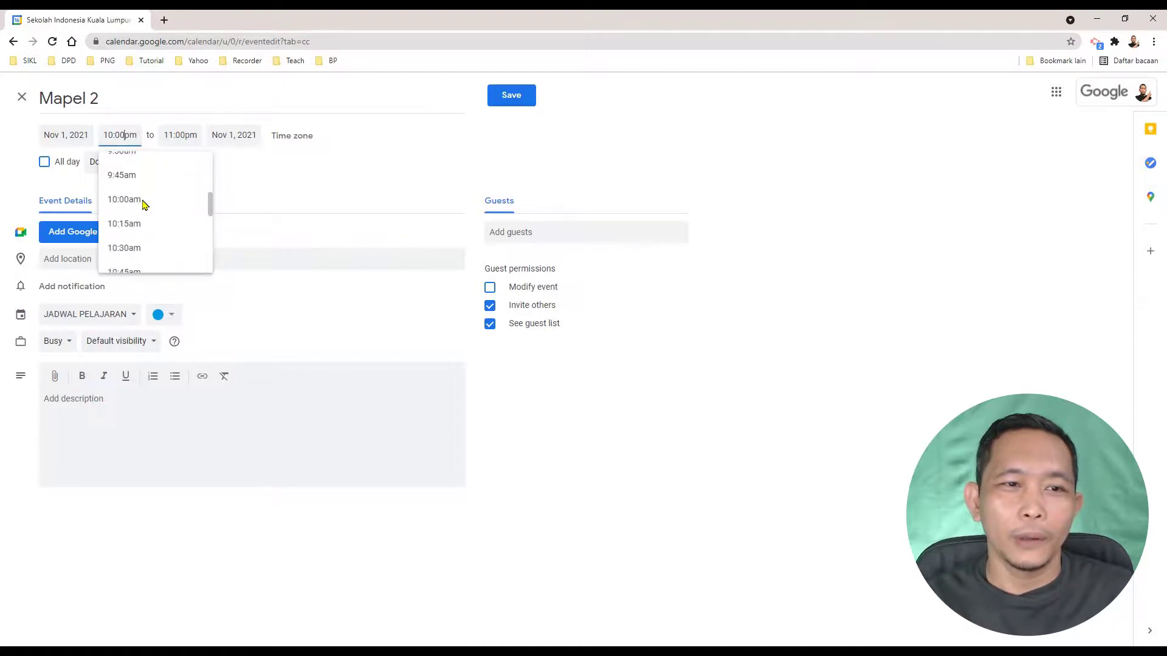
{"action": "left_click", "coordinate": [130, 198]}
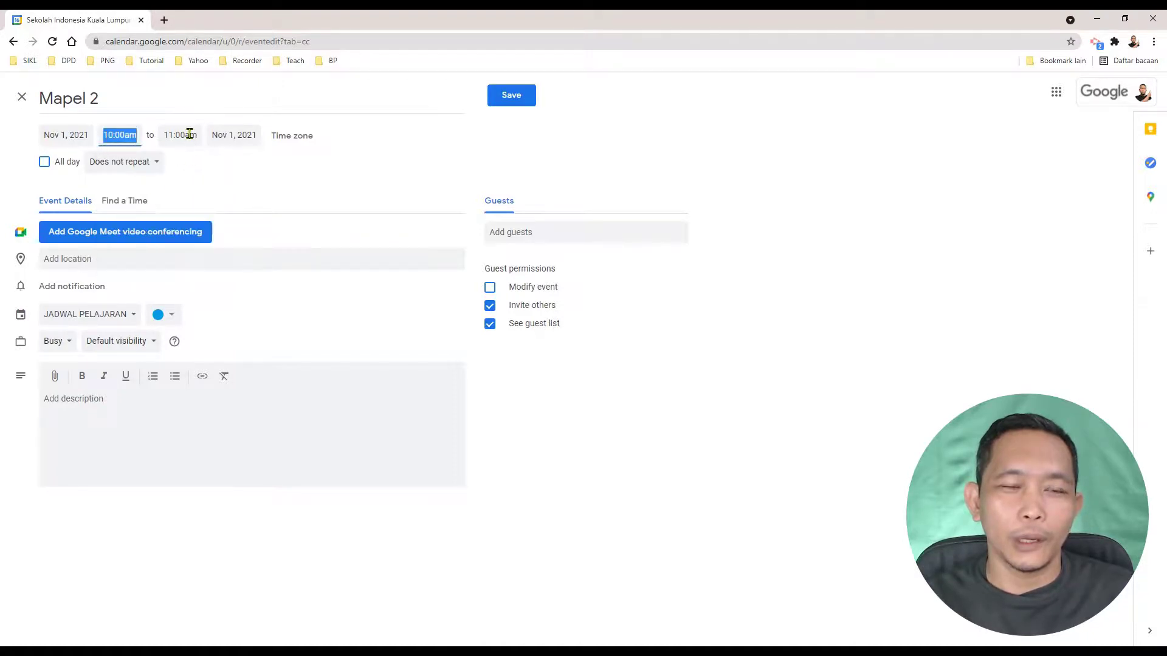
Set the Mapel 2 event's end time to 12:00pm for a two-hour lesson.
{"action": "left_click", "coordinate": [186, 134]}
{"action": "scroll", "coordinate": [210, 207], "scroll_direction": "down", "scroll_amount": 1}
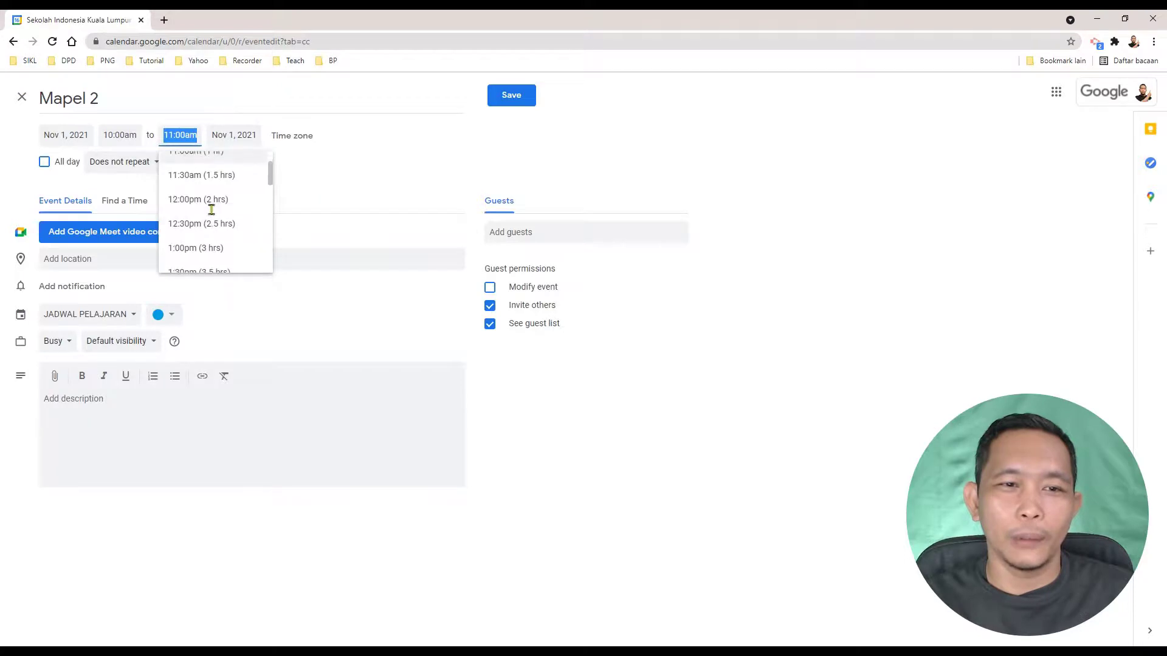
{"action": "left_click", "coordinate": [190, 199]}
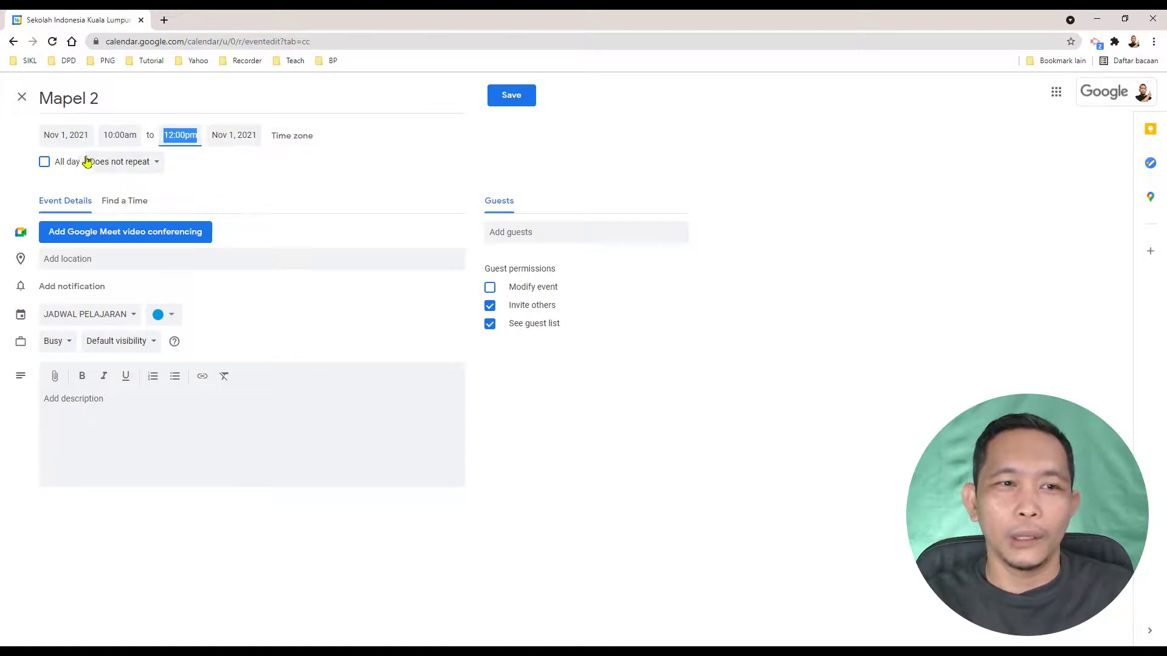
{"action": "left_click", "coordinate": [70, 136]}
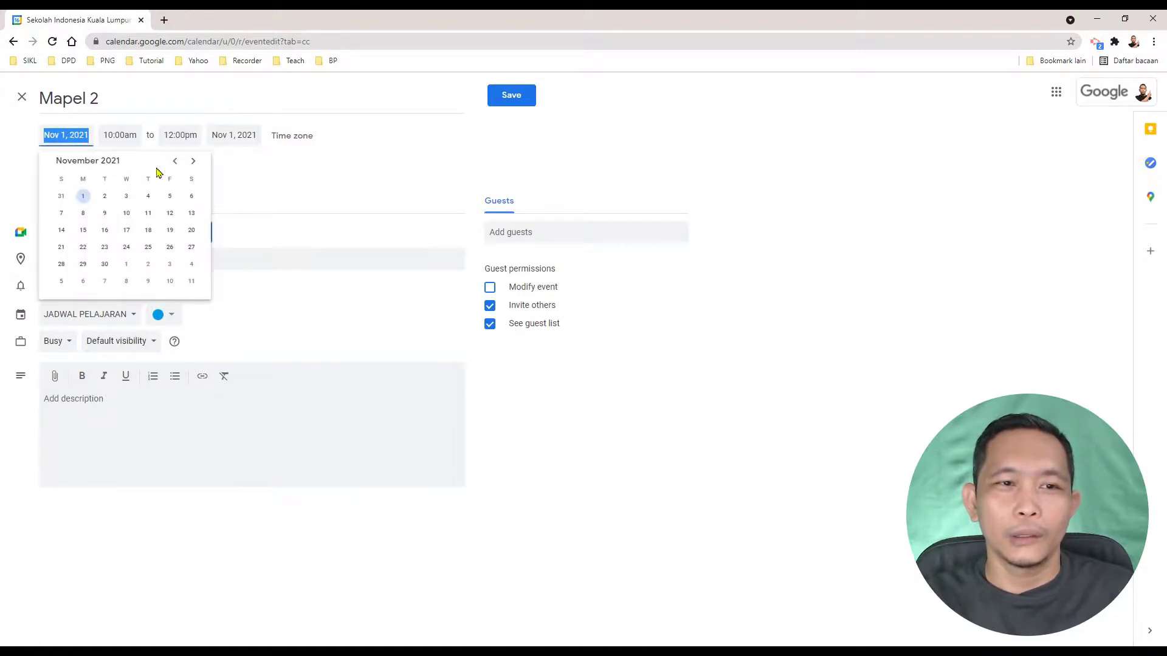
{"action": "left_click", "coordinate": [175, 161]}
{"action": "left_click", "coordinate": [175, 161]}
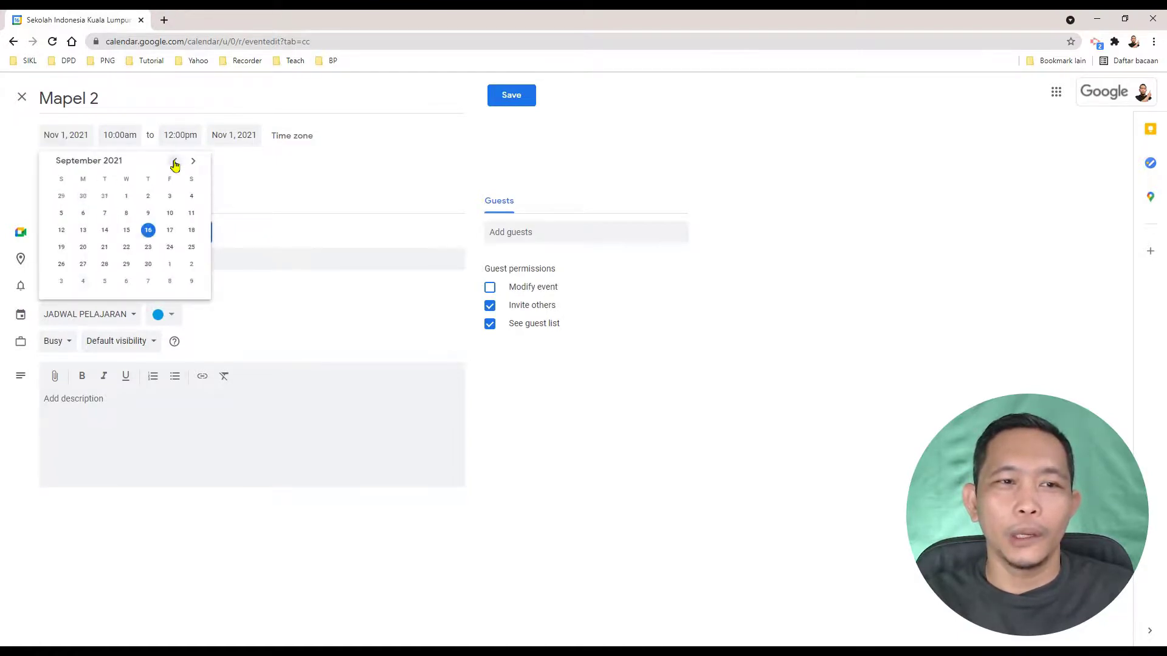
{"action": "left_click", "coordinate": [238, 134]}
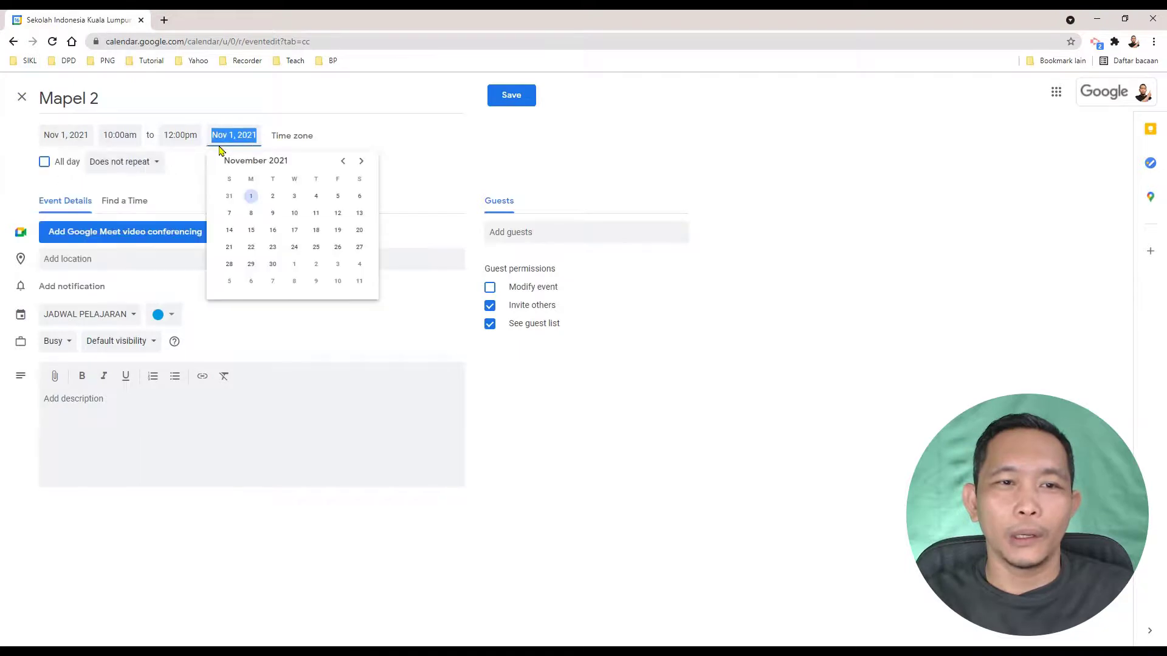
{"action": "left_click", "coordinate": [342, 161]}
{"action": "left_click", "coordinate": [342, 161]}
{"action": "left_click", "coordinate": [196, 180]}
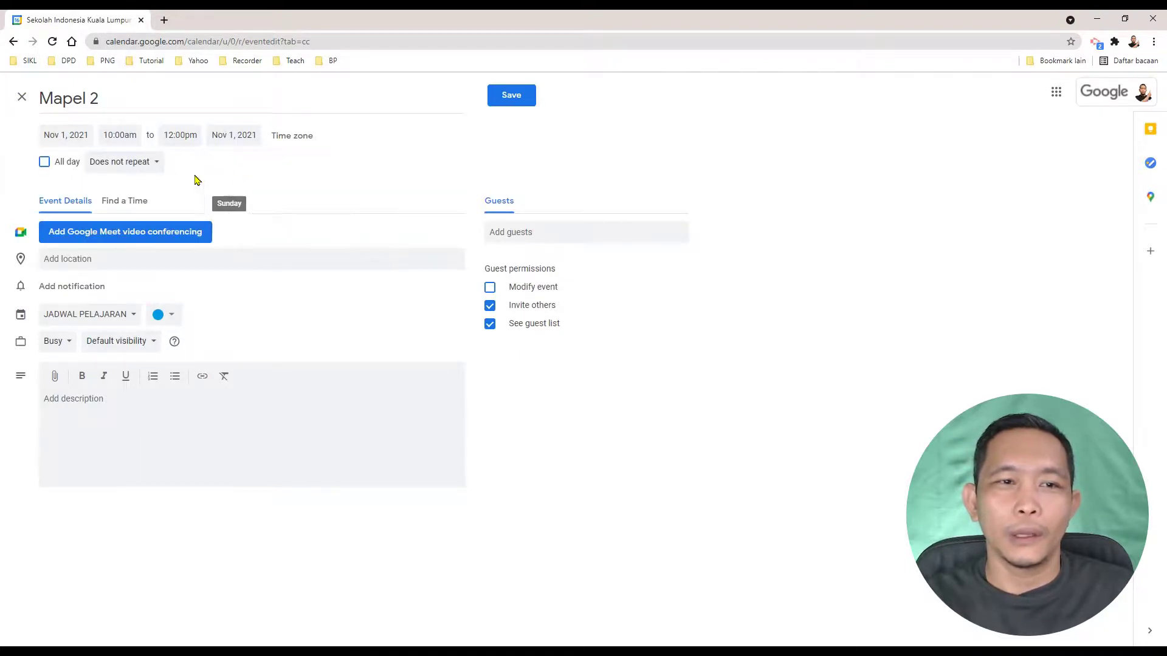
Set a custom recurrence for the Mapel 2 event so it repeats every 2 days and never ends.
{"action": "left_click", "coordinate": [148, 163]}
{"action": "left_click", "coordinate": [114, 294]}
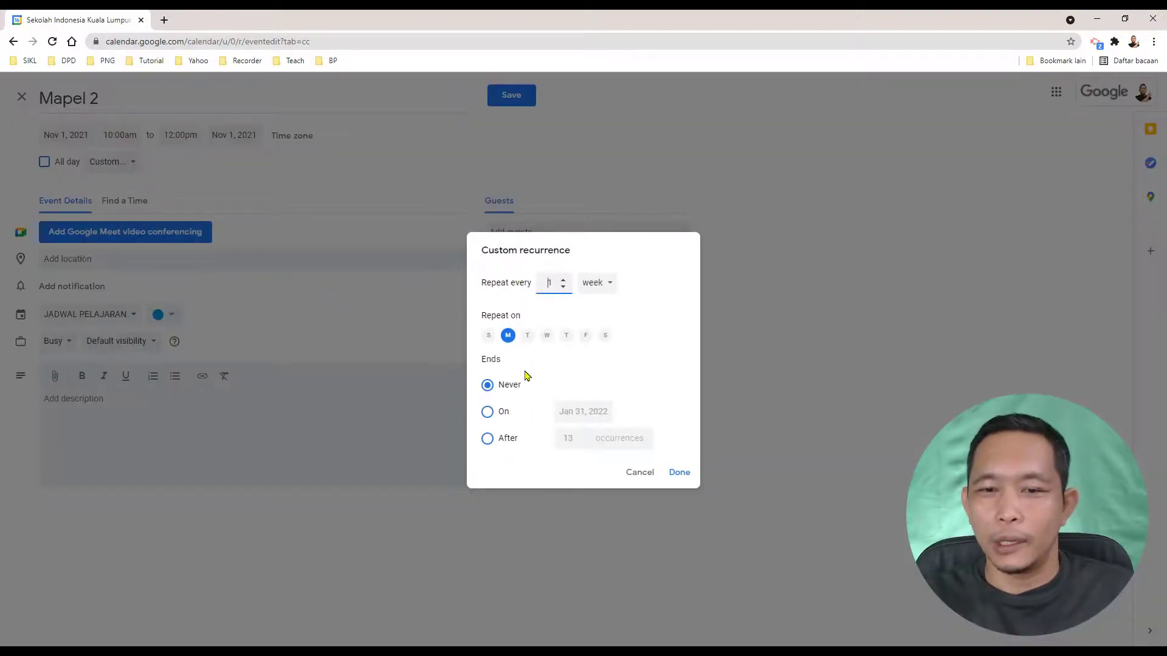
{"action": "left_click", "coordinate": [526, 335]}
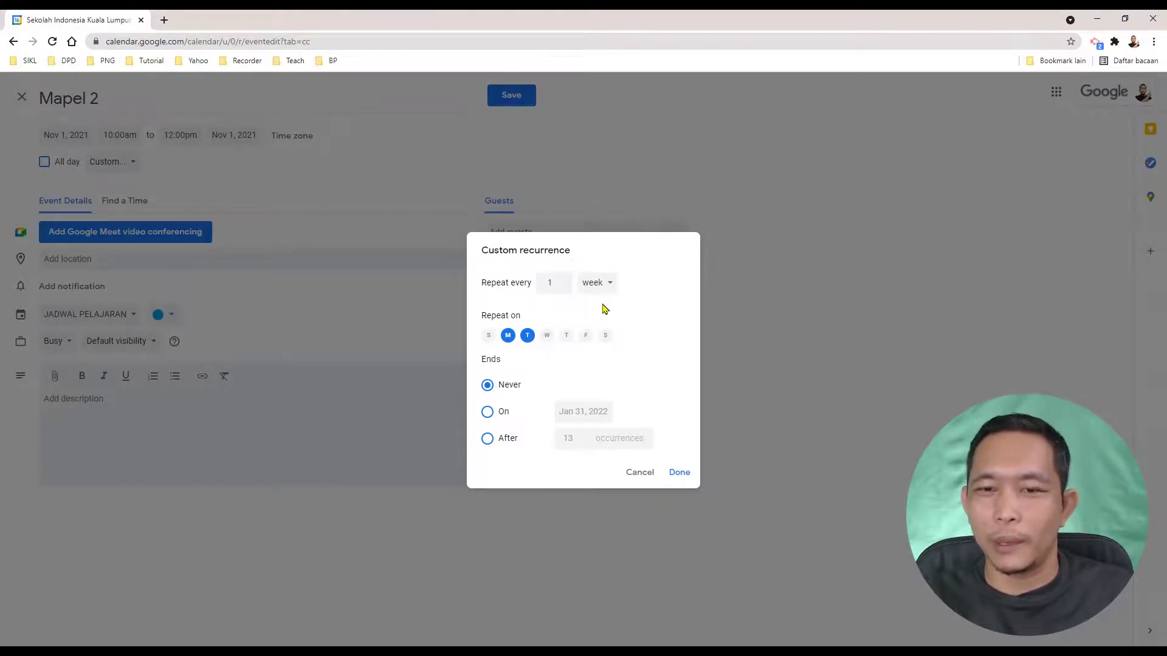
{"action": "double_click", "coordinate": [551, 283]}
{"action": "type", "text": "2"}
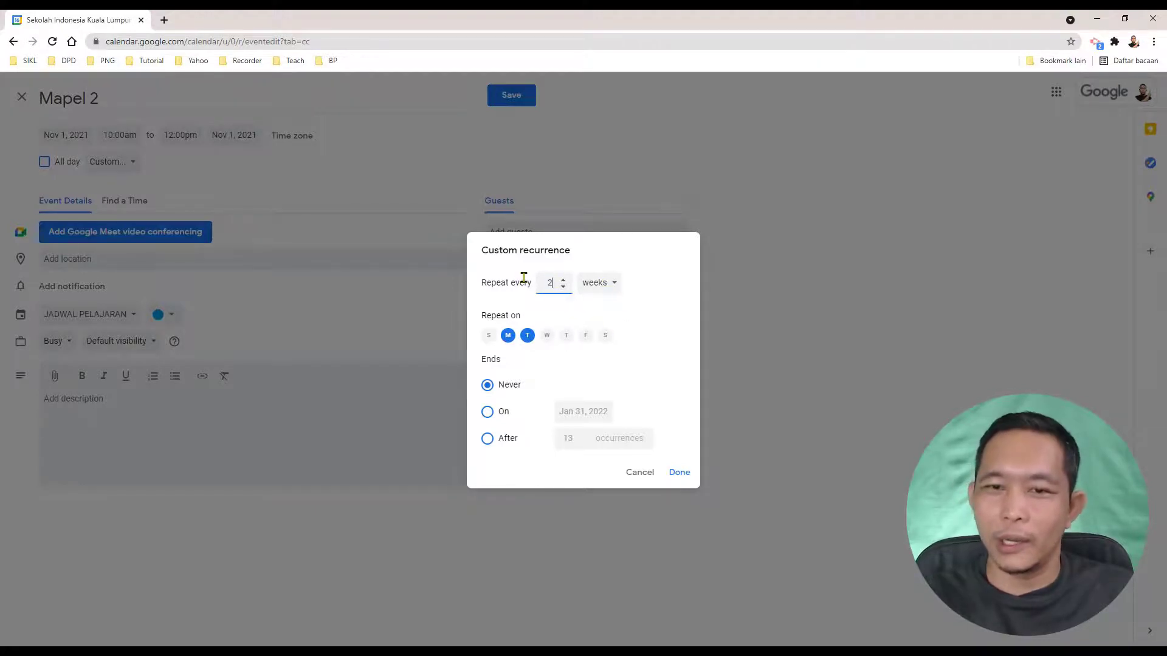
{"action": "left_click", "coordinate": [606, 288]}
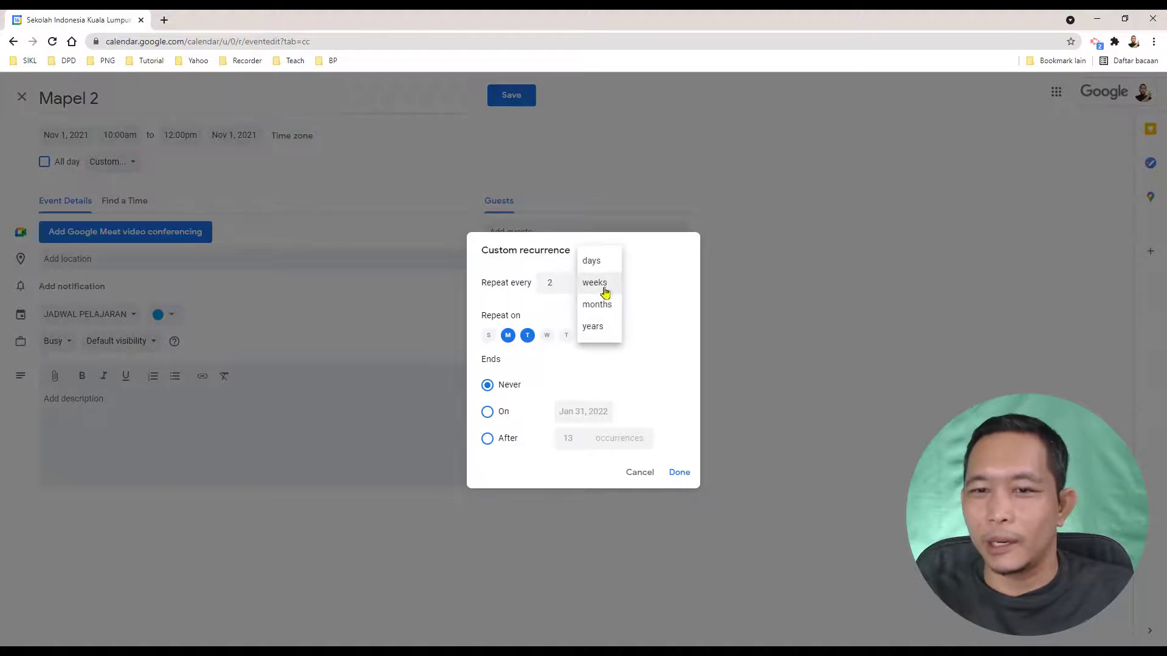
{"action": "left_click", "coordinate": [591, 263]}
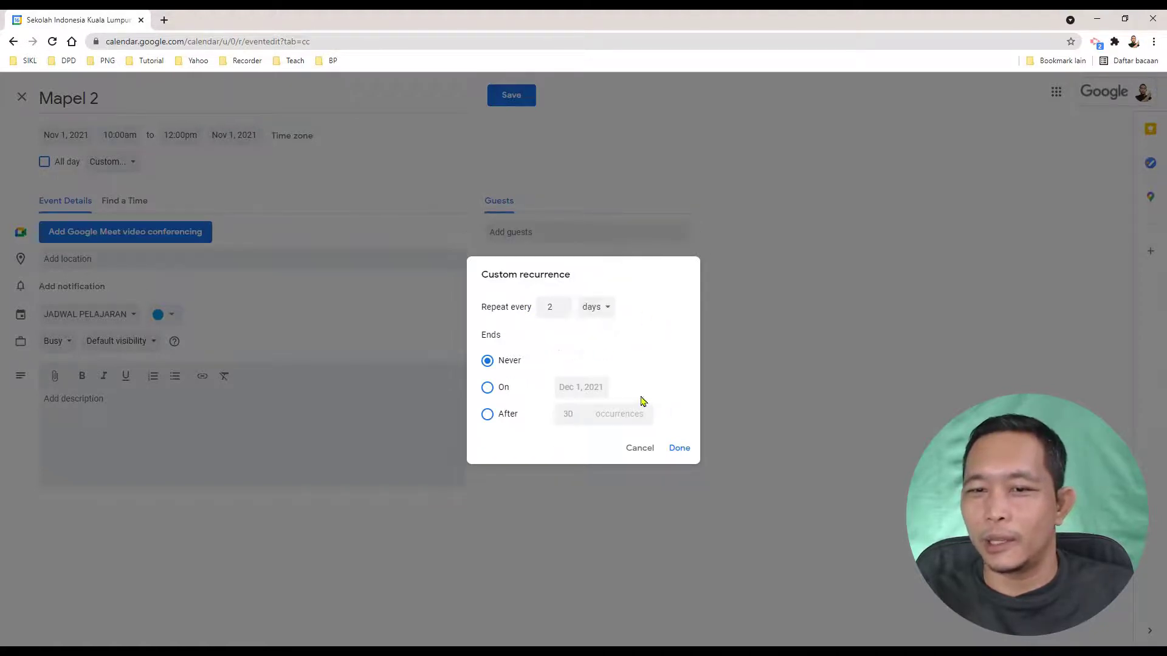
{"action": "left_click", "coordinate": [680, 450]}
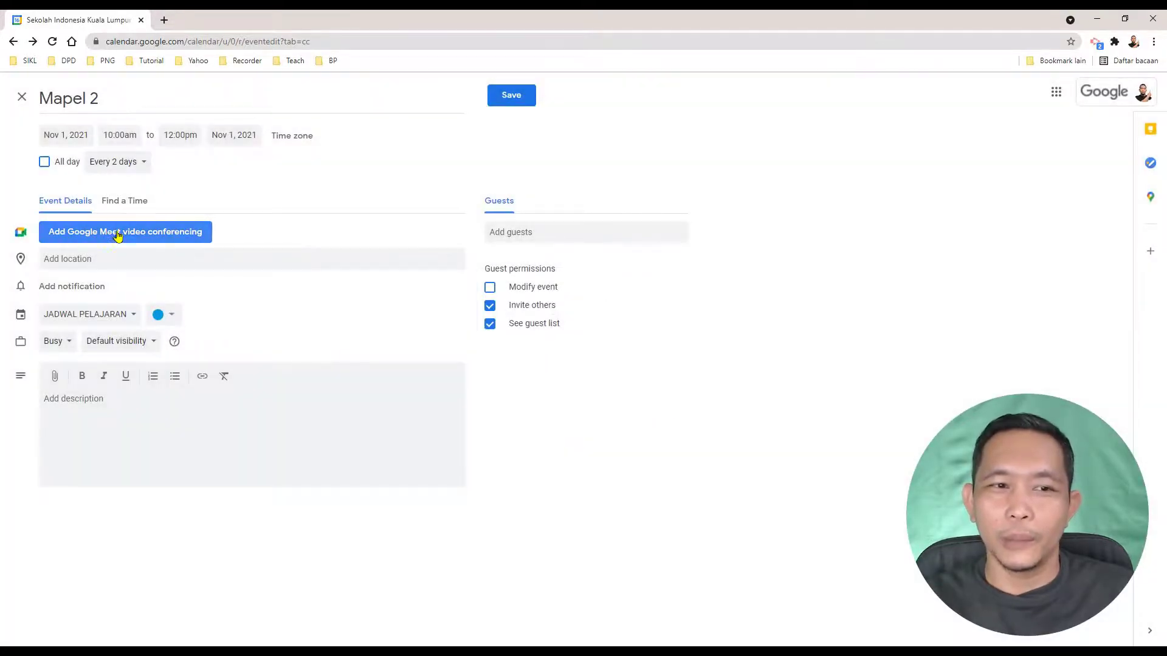
Add Google Meet video conferencing to the Mapel 2 event and save the event.
{"action": "left_click", "coordinate": [146, 236]}
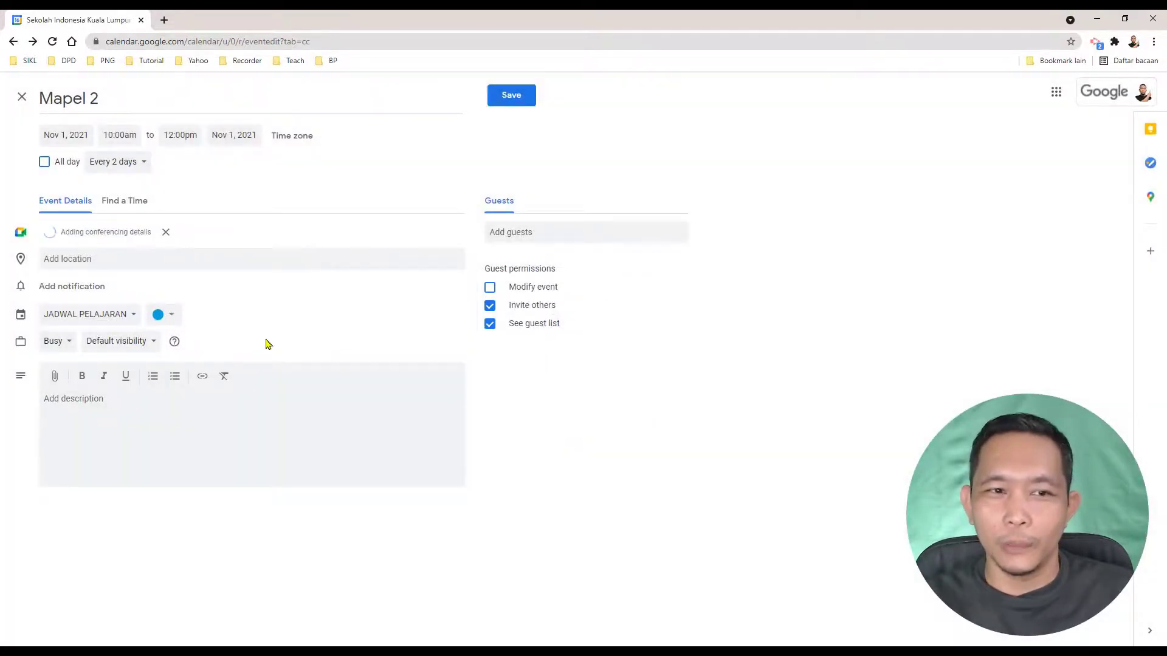
{"action": "left_click", "coordinate": [164, 434]}
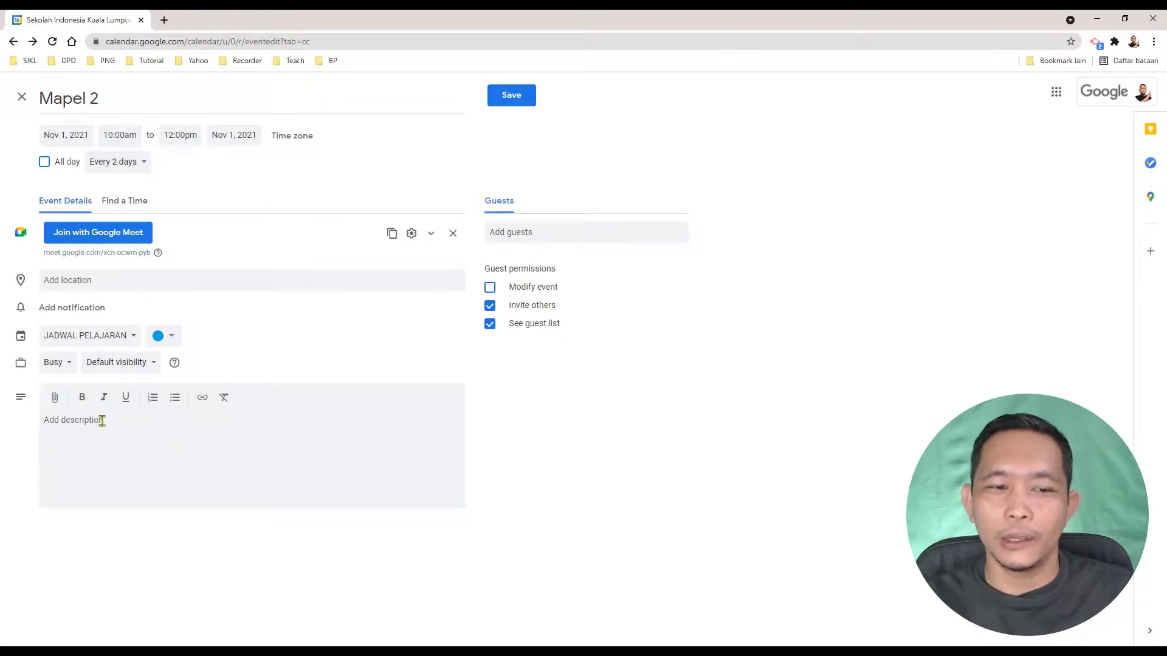
{"action": "left_click", "coordinate": [510, 95]}
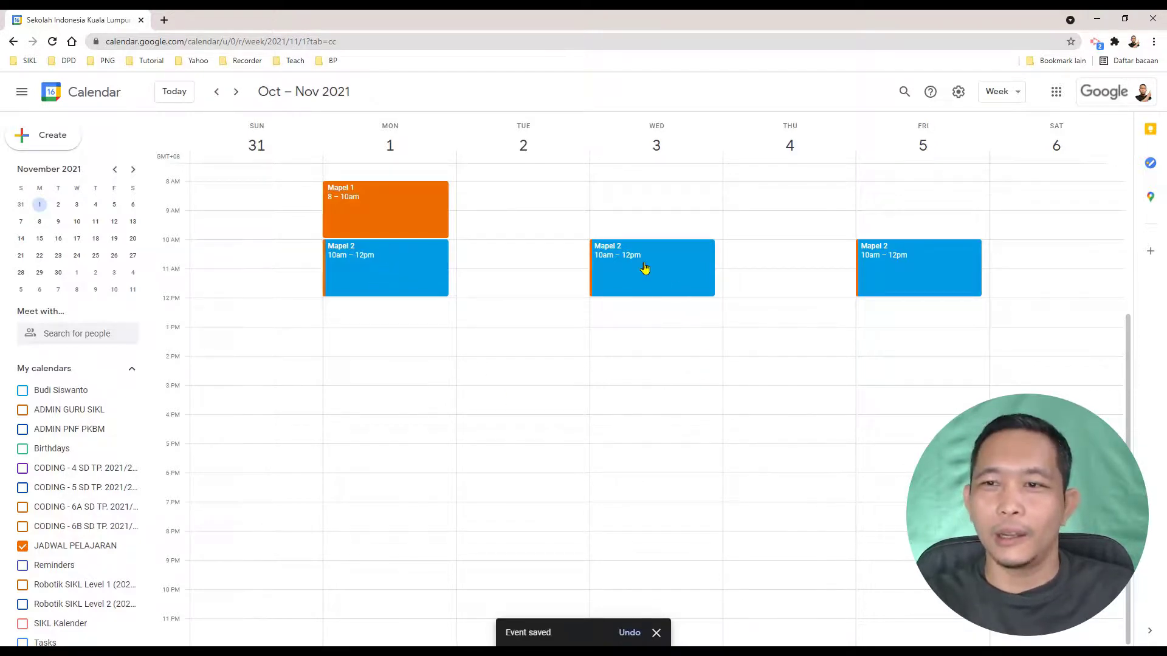
Check the recurring lessons in the week of November 7–13, 2021 and in the November month view.
{"action": "left_click", "coordinate": [219, 92]}
{"action": "left_click", "coordinate": [238, 93]}
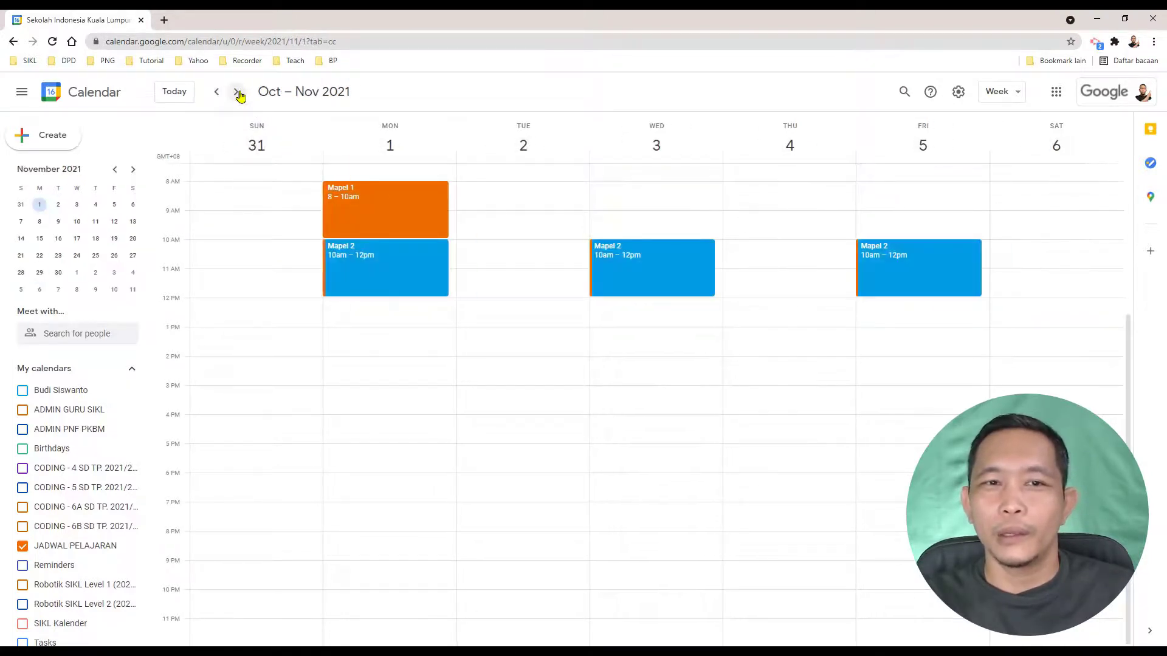
{"action": "left_click", "coordinate": [238, 93]}
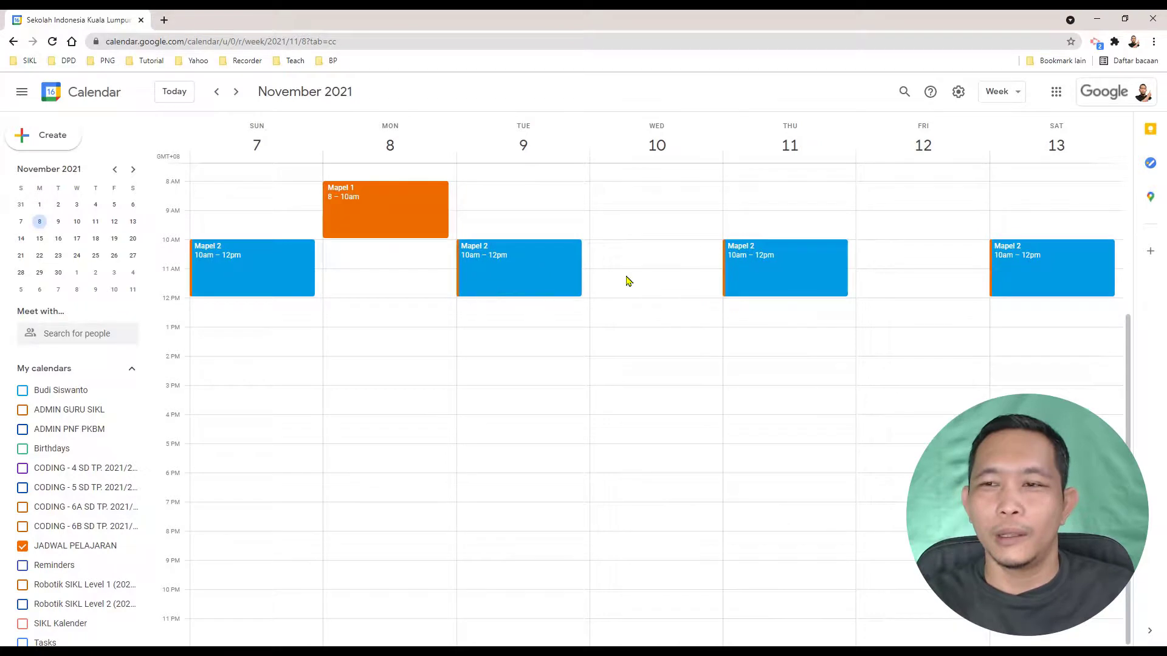
{"action": "left_click", "coordinate": [1013, 93]}
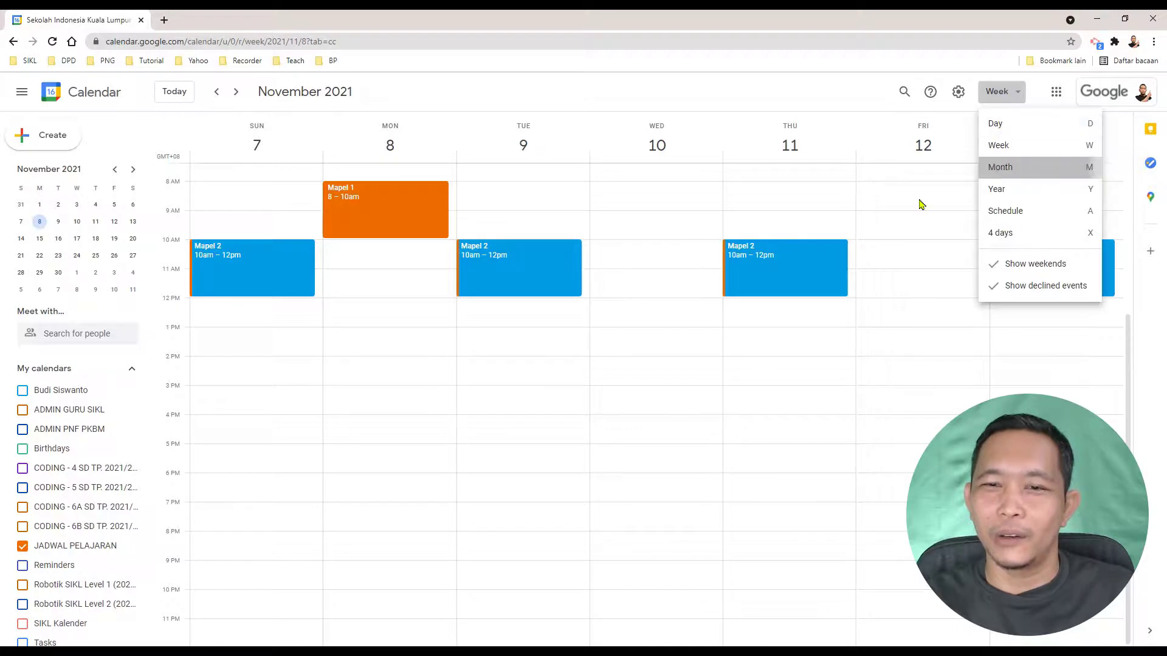
{"action": "key", "text": "m"}
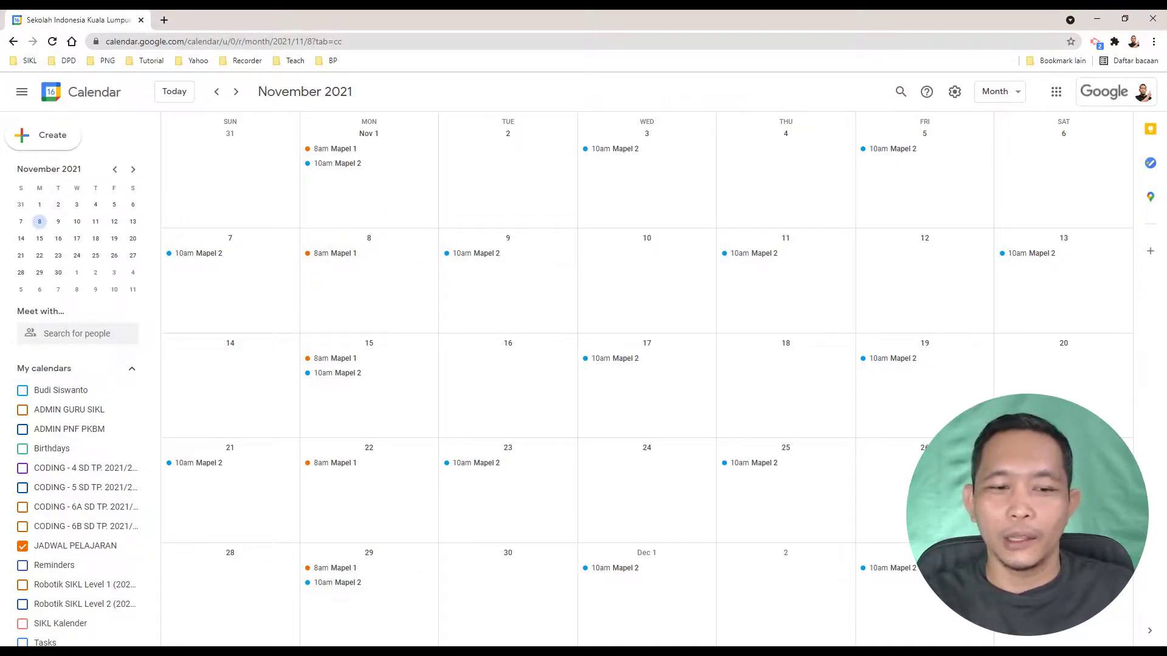
Switch to the browser window with the public JADWAL PELAJARAN calendar, reload the page and show its events as an agenda.
{"action": "key", "text": "alt+Tab"}
{"action": "left_click", "coordinate": [52, 42]}
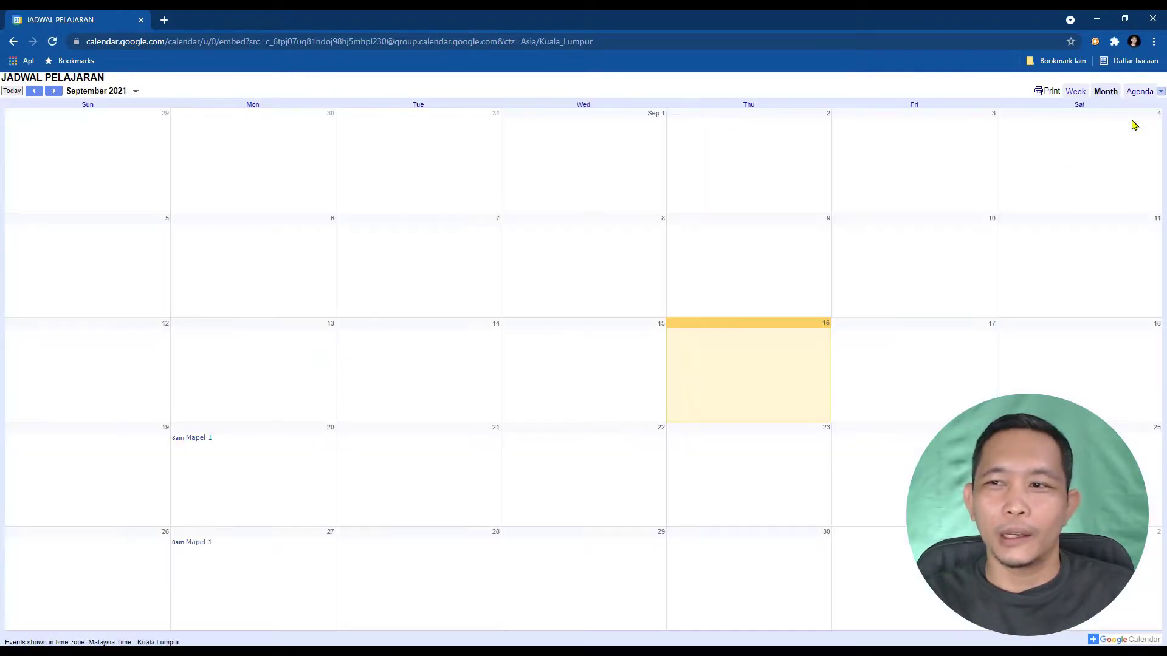
{"action": "left_click", "coordinate": [1140, 92]}
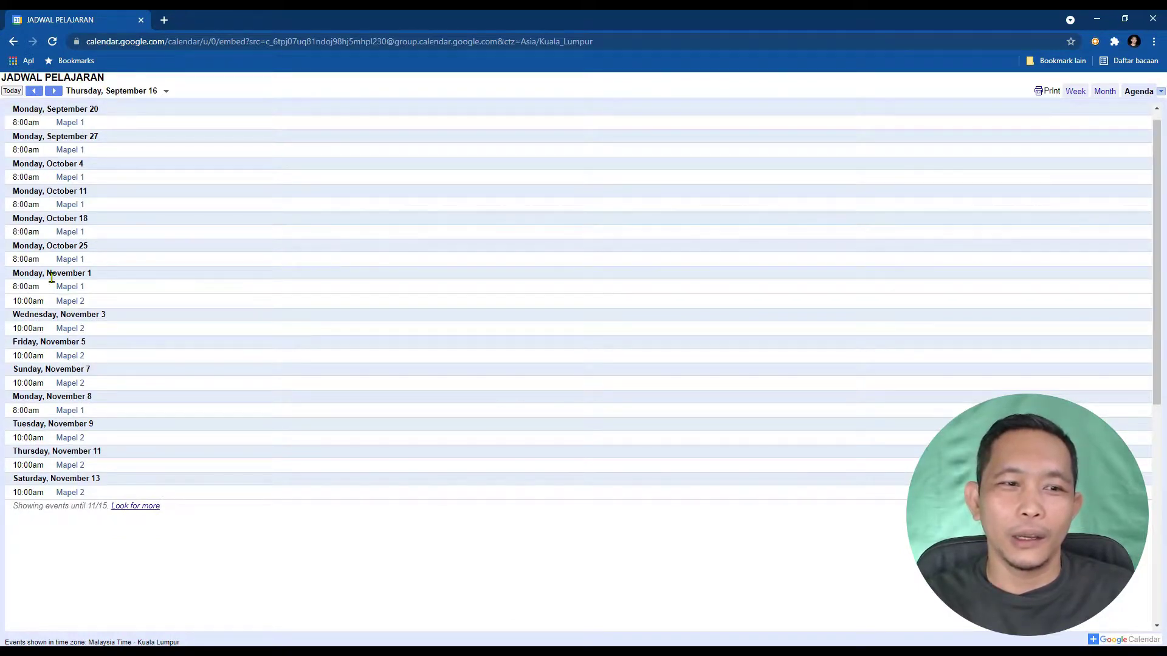
Review the Mapel 1 and Mapel 2 lessons listed in the public calendar's agenda, continuing through October 2022.
{"action": "left_click_drag", "start_coordinate": [30, 422], "coordinate": [27, 422]}
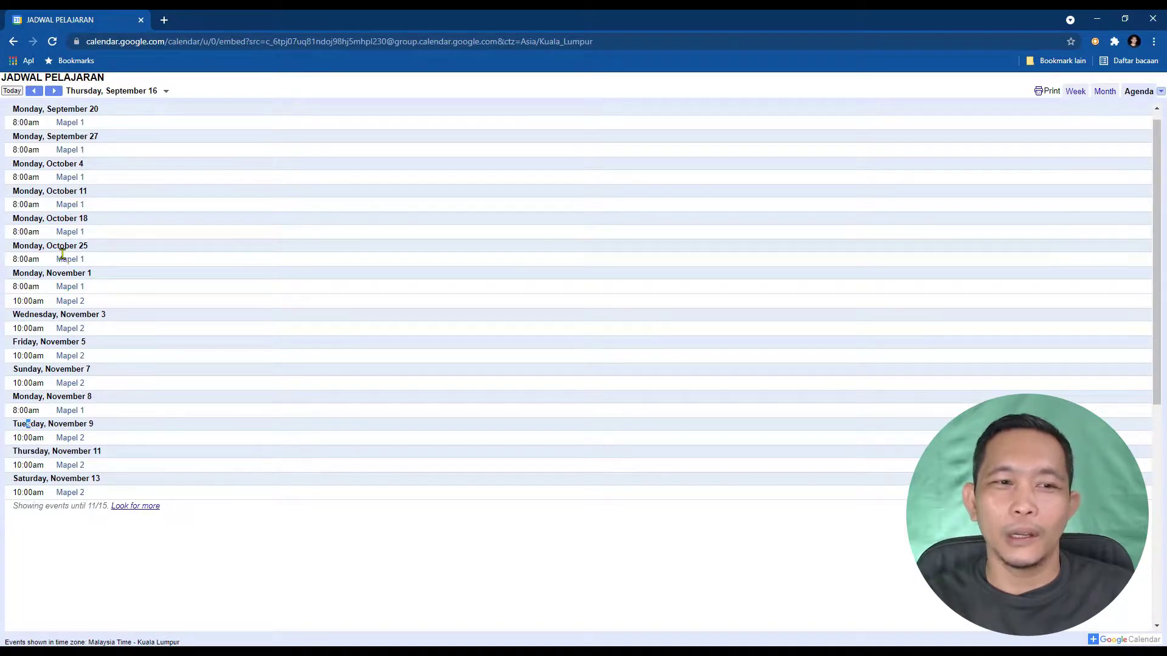
{"action": "scroll", "coordinate": [61, 254], "scroll_direction": "down", "scroll_amount": 2}
{"action": "scroll", "coordinate": [61, 254], "scroll_direction": "down", "scroll_amount": 10}
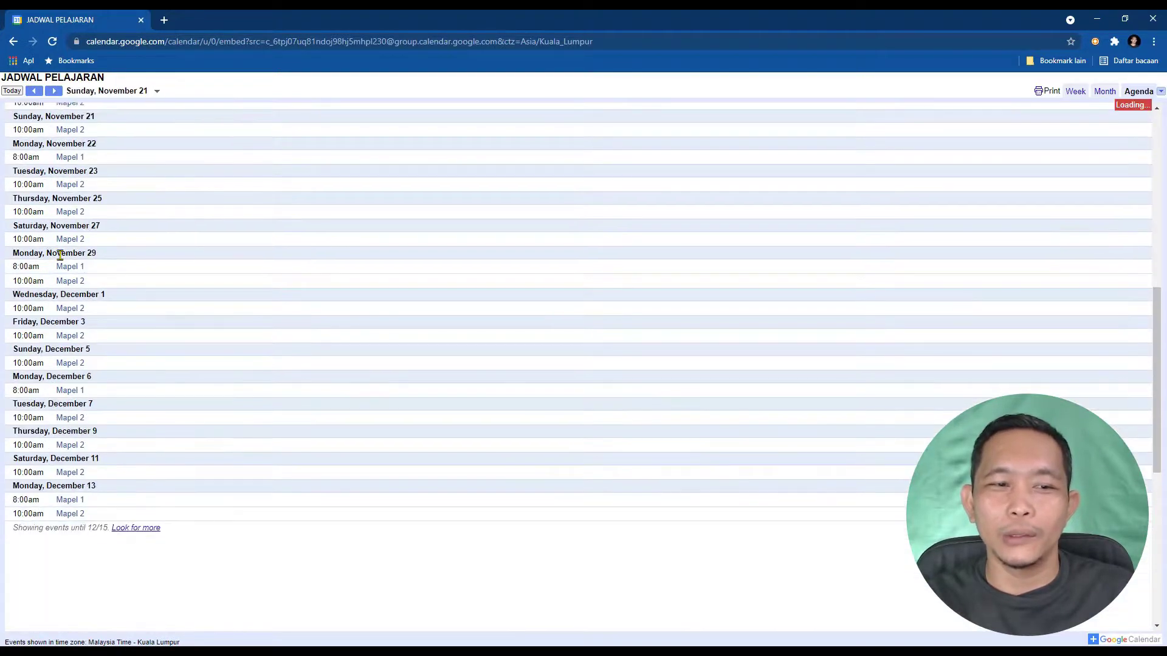
{"action": "scroll", "coordinate": [61, 259], "scroll_direction": "down", "scroll_amount": 10}
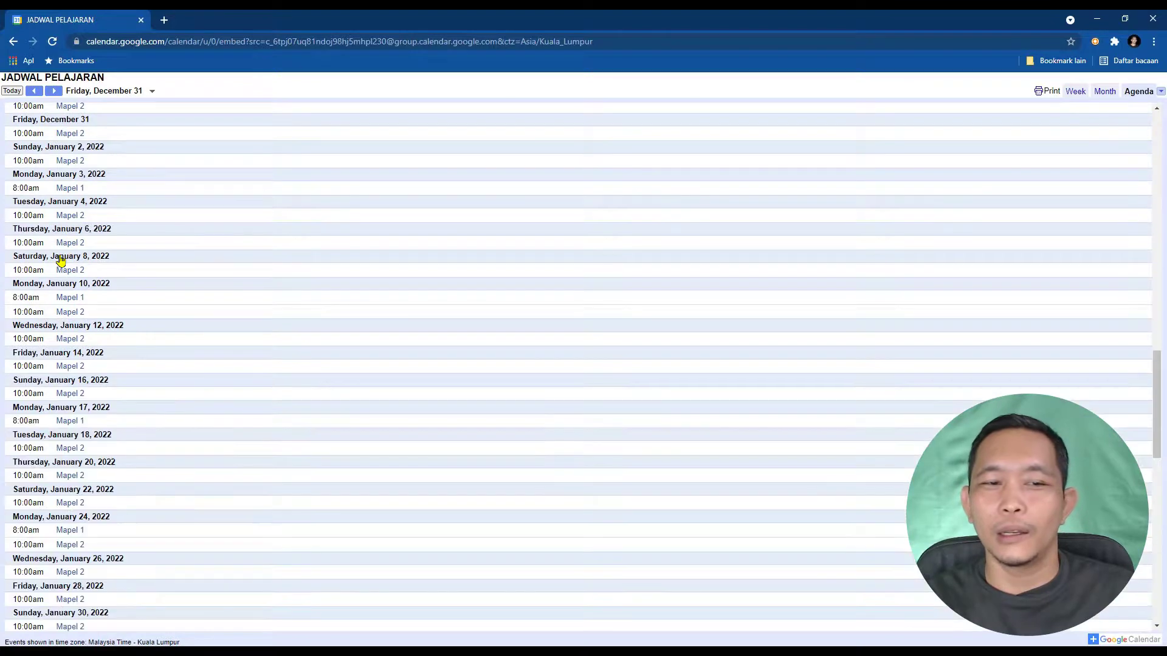
{"action": "scroll", "coordinate": [61, 260], "scroll_direction": "down", "scroll_amount": 5}
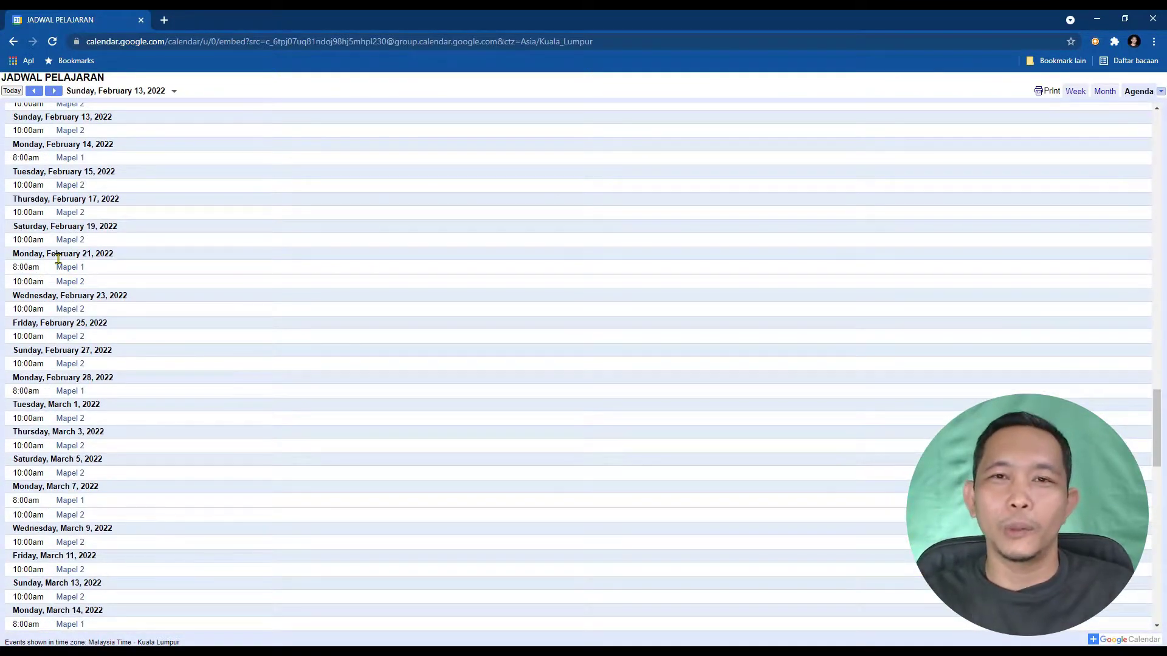
{"action": "scroll", "coordinate": [133, 280], "scroll_direction": "down", "scroll_amount": 3}
{"action": "scroll", "coordinate": [134, 280], "scroll_direction": "down", "scroll_amount": 15}
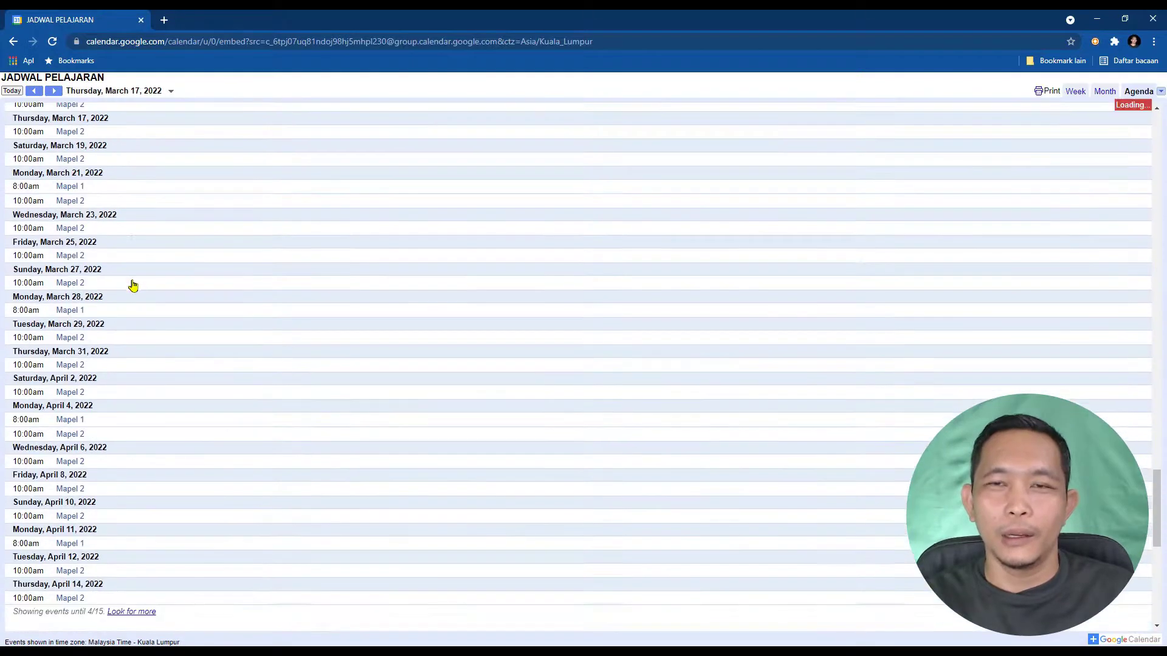
{"action": "scroll", "coordinate": [146, 355], "scroll_direction": "down", "scroll_amount": 10}
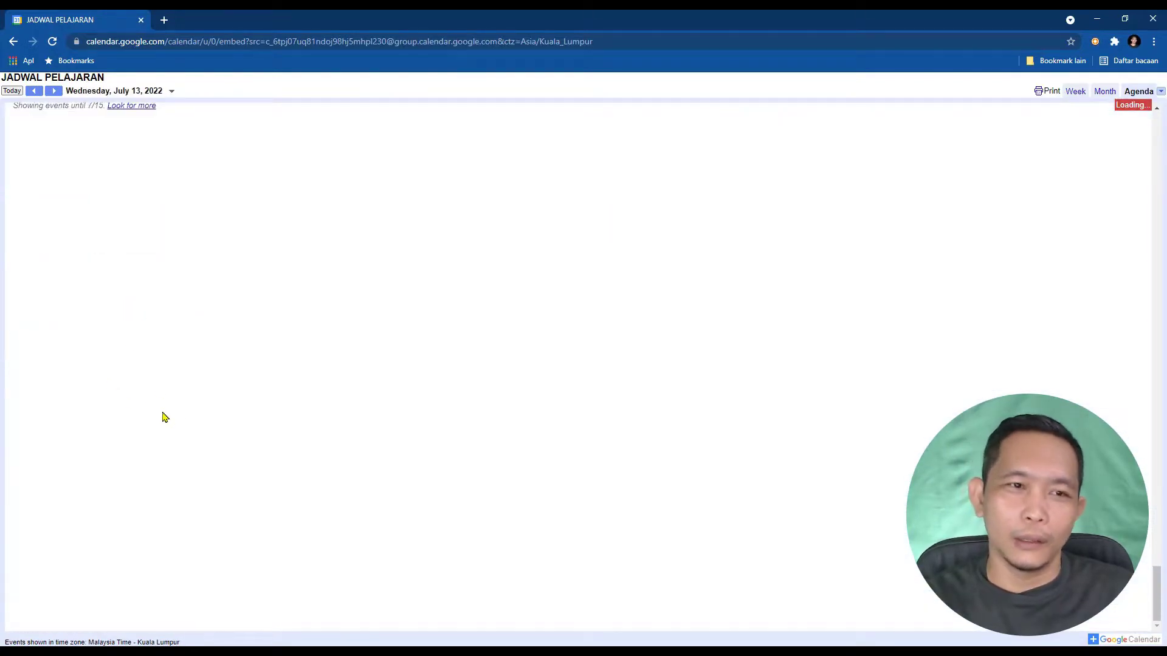
{"action": "scroll", "coordinate": [198, 532], "scroll_direction": "down", "scroll_amount": 10}
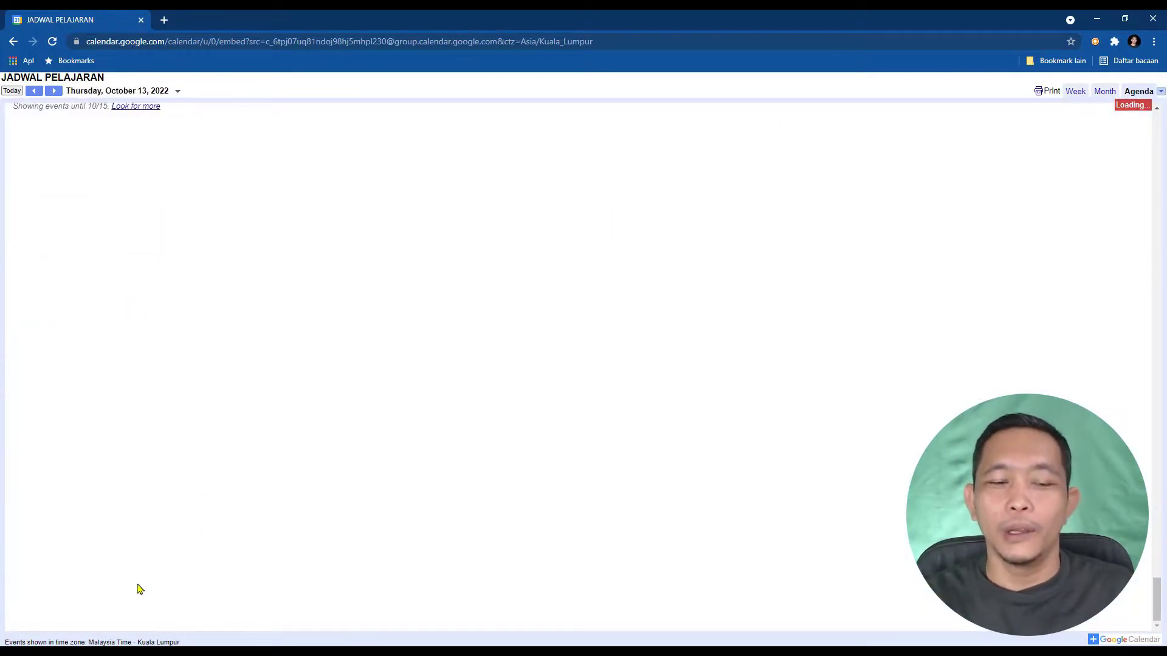